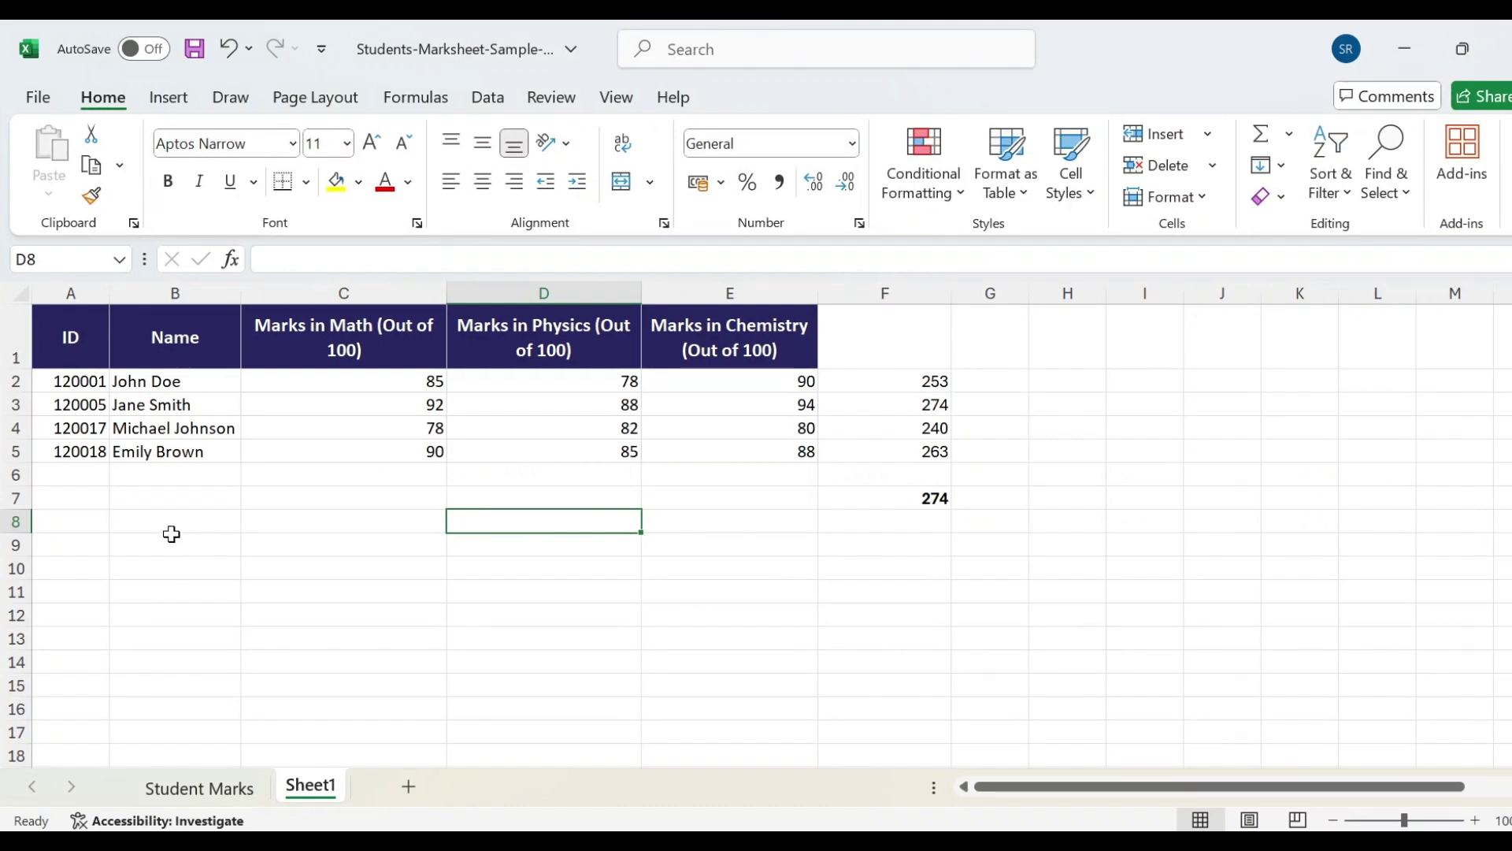
Step: Examine the marks table column by column, highlighting the student names and the Math, Physics and Chemistry marks with their headers
left_click_drag(162, 381, 205, 461)
left_click(337, 523)
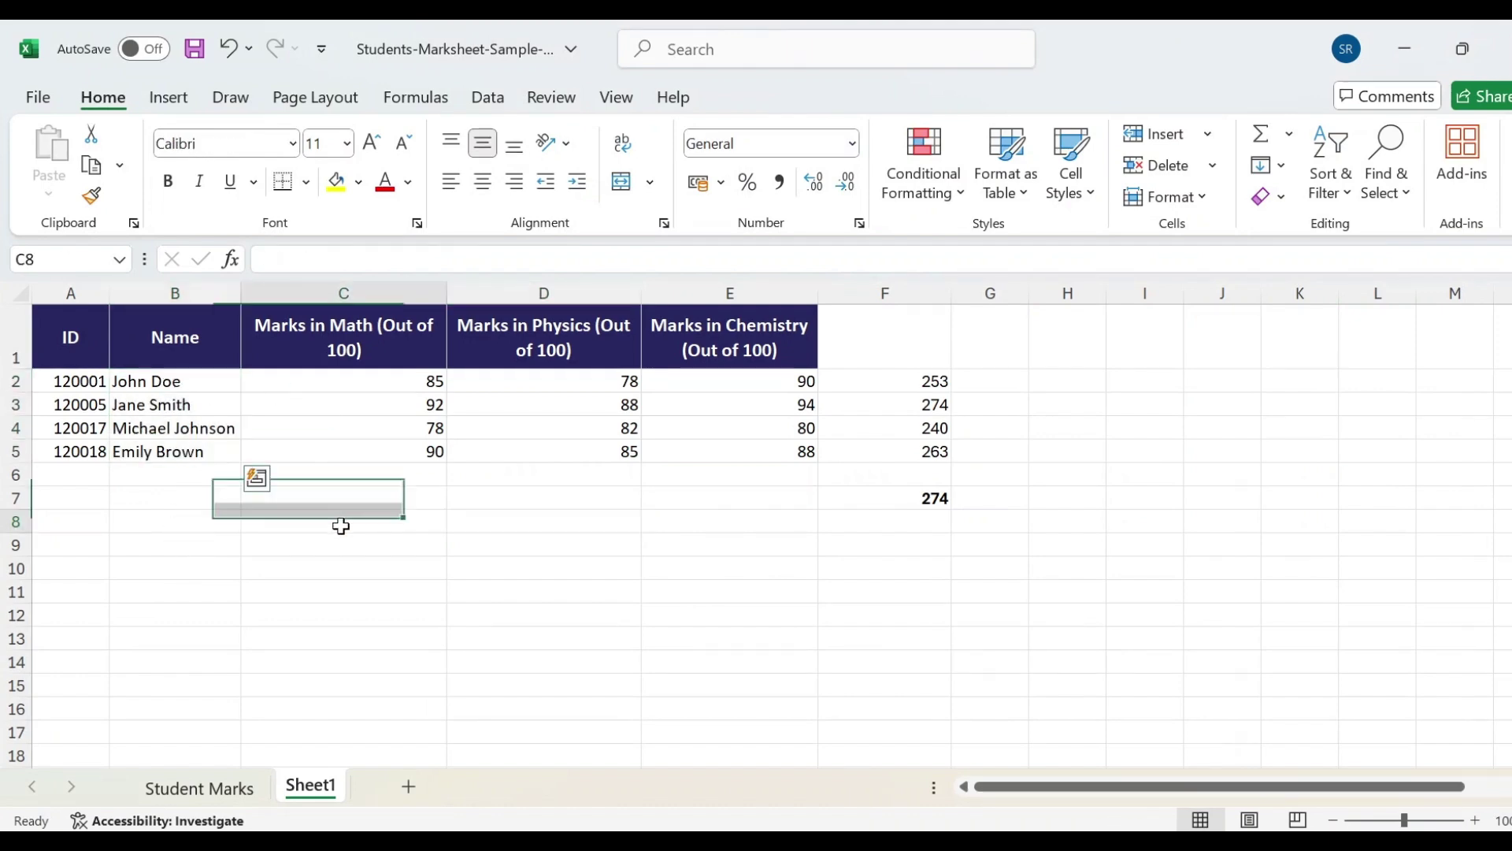
left_click(654, 560)
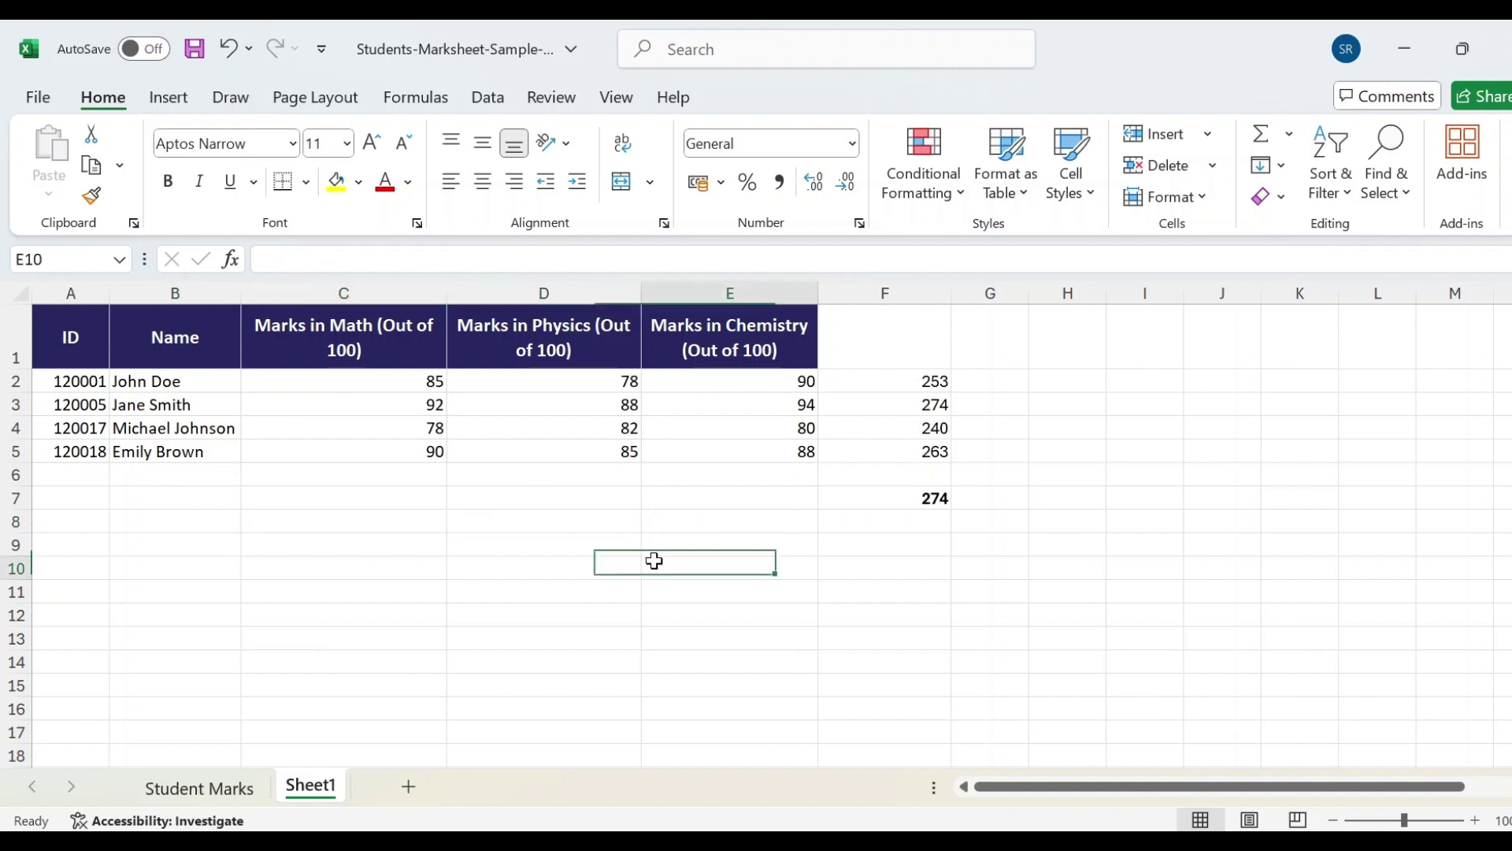
left_click(340, 545)
left_click_drag(323, 337, 348, 442)
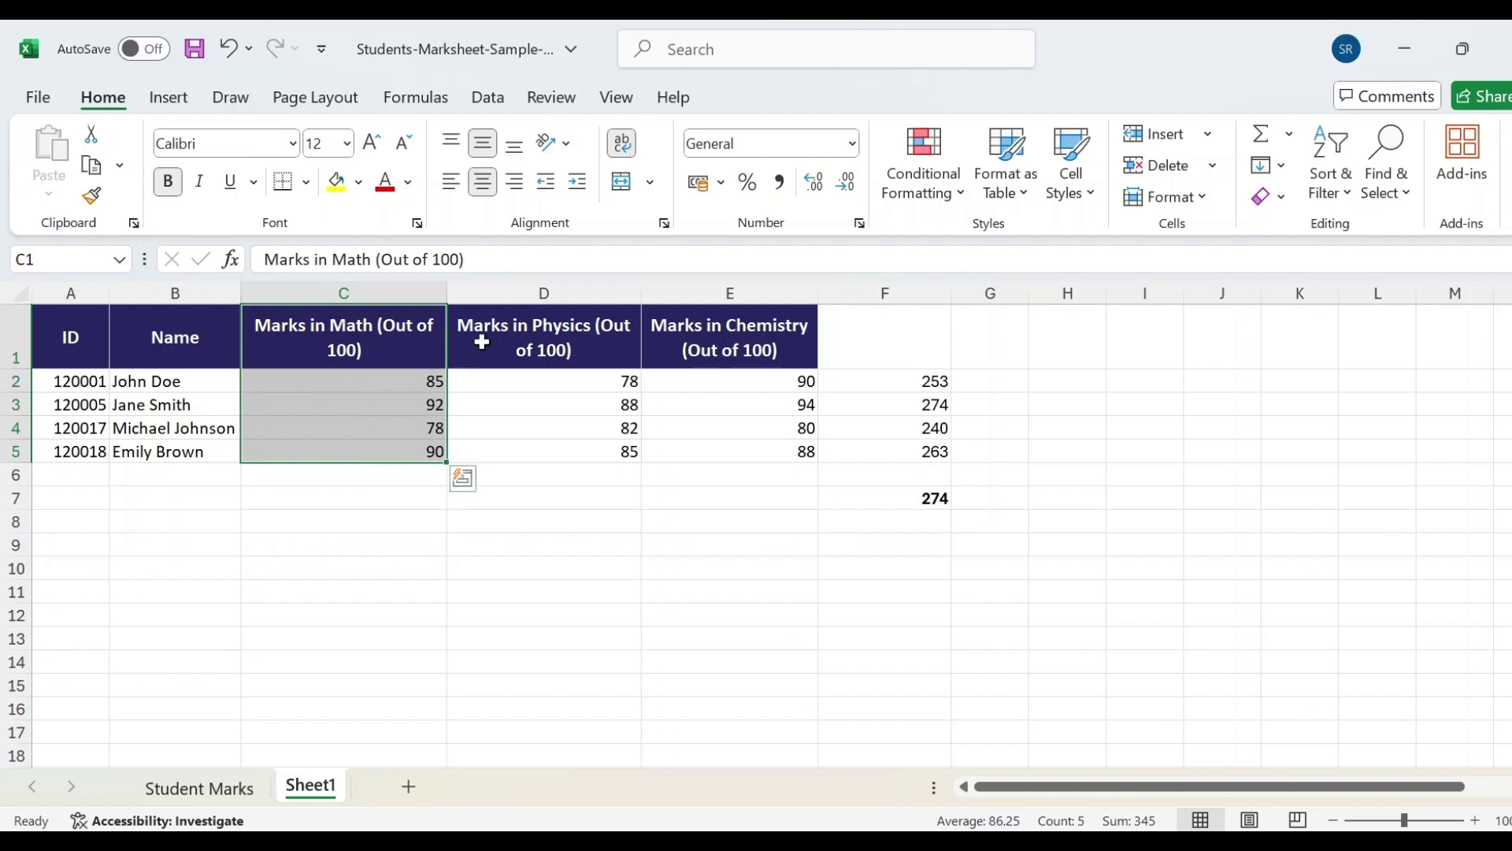
left_click_drag(489, 341, 520, 463)
left_click_drag(662, 324, 747, 445)
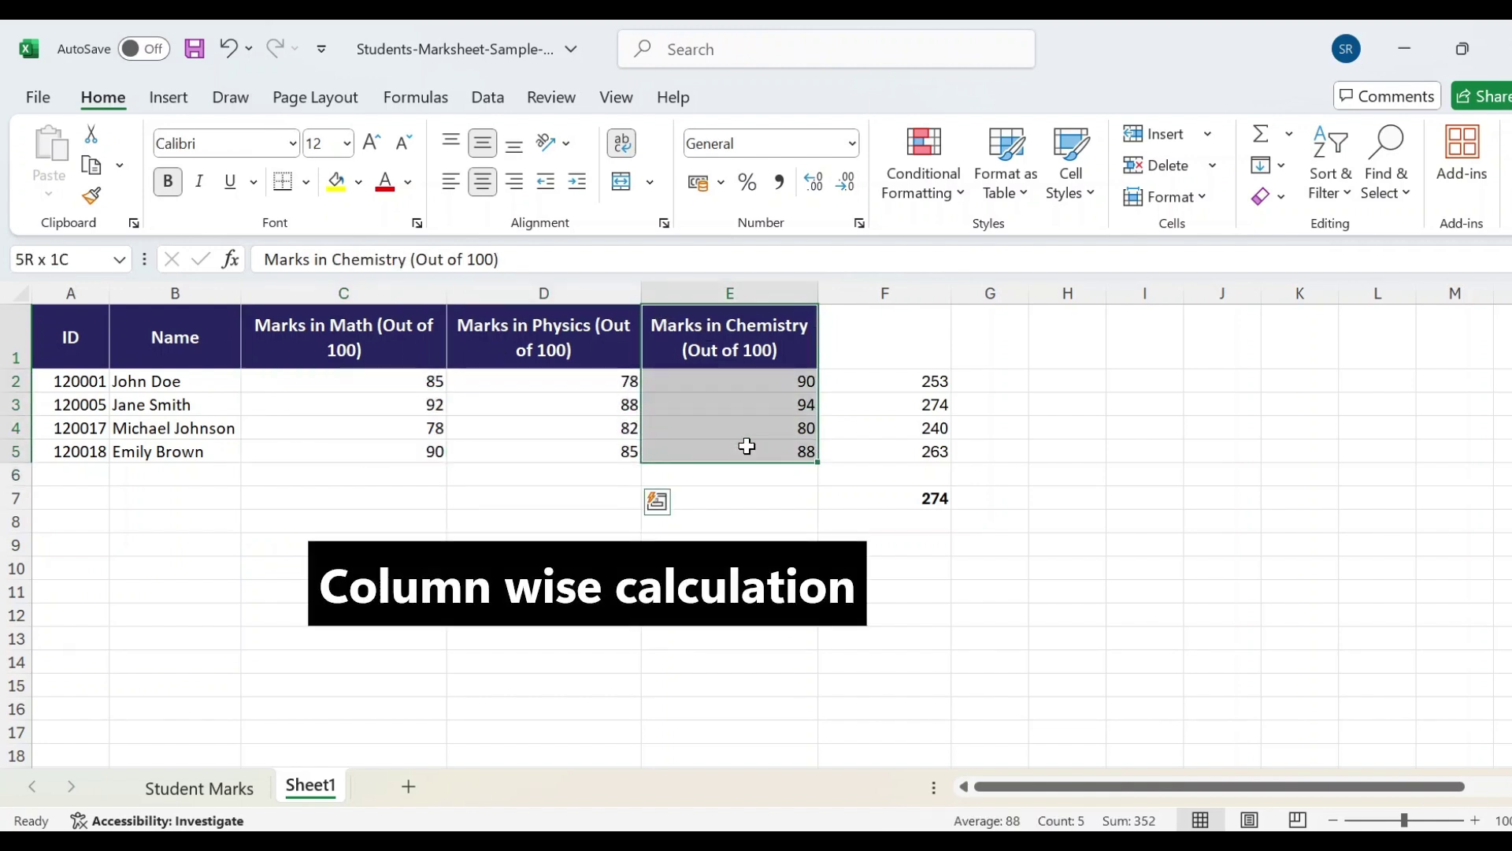
left_click(331, 520)
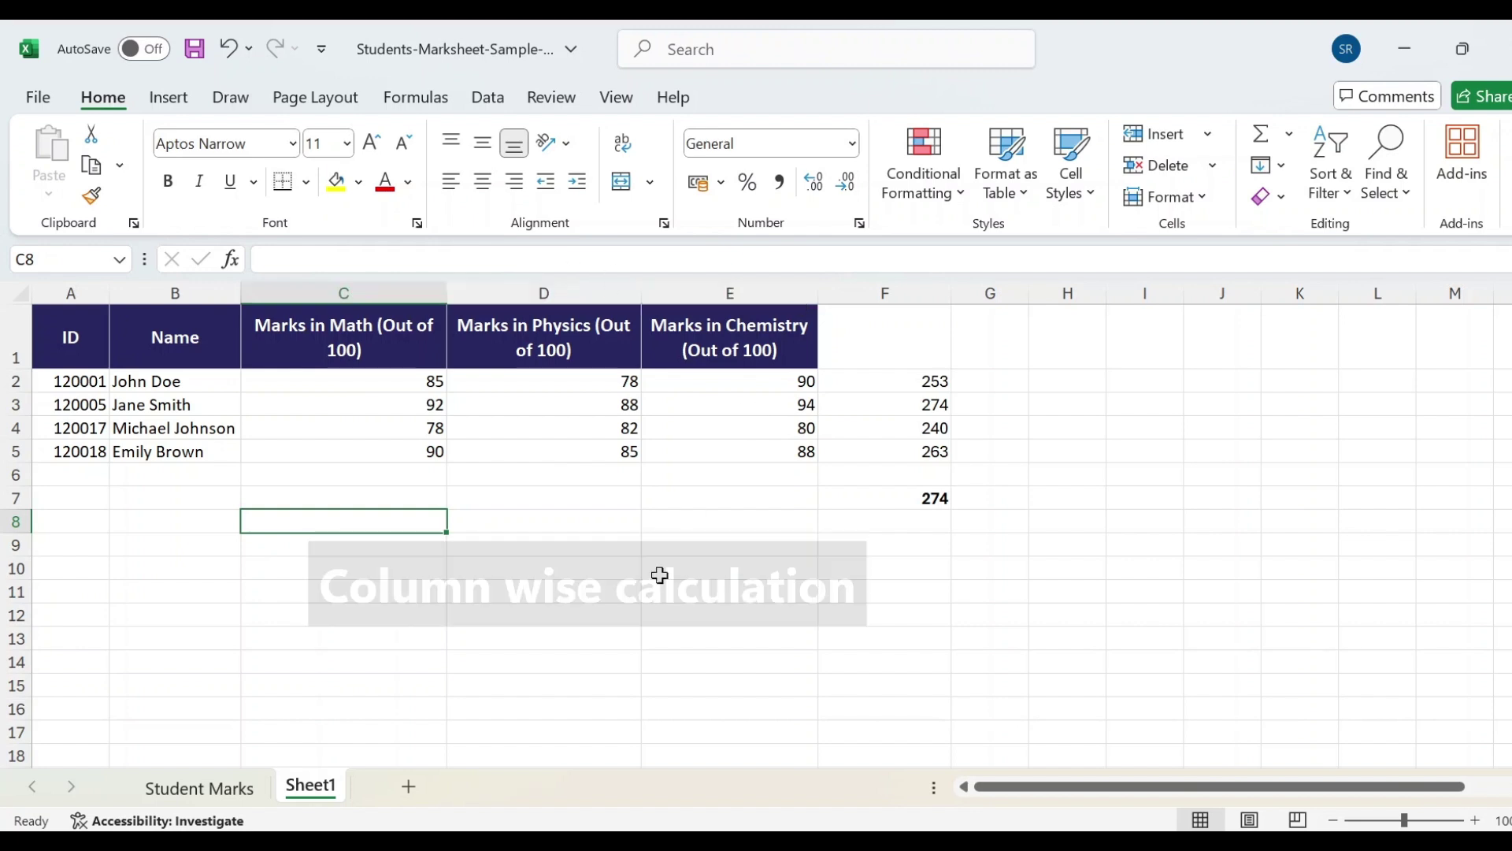
left_click(498, 524)
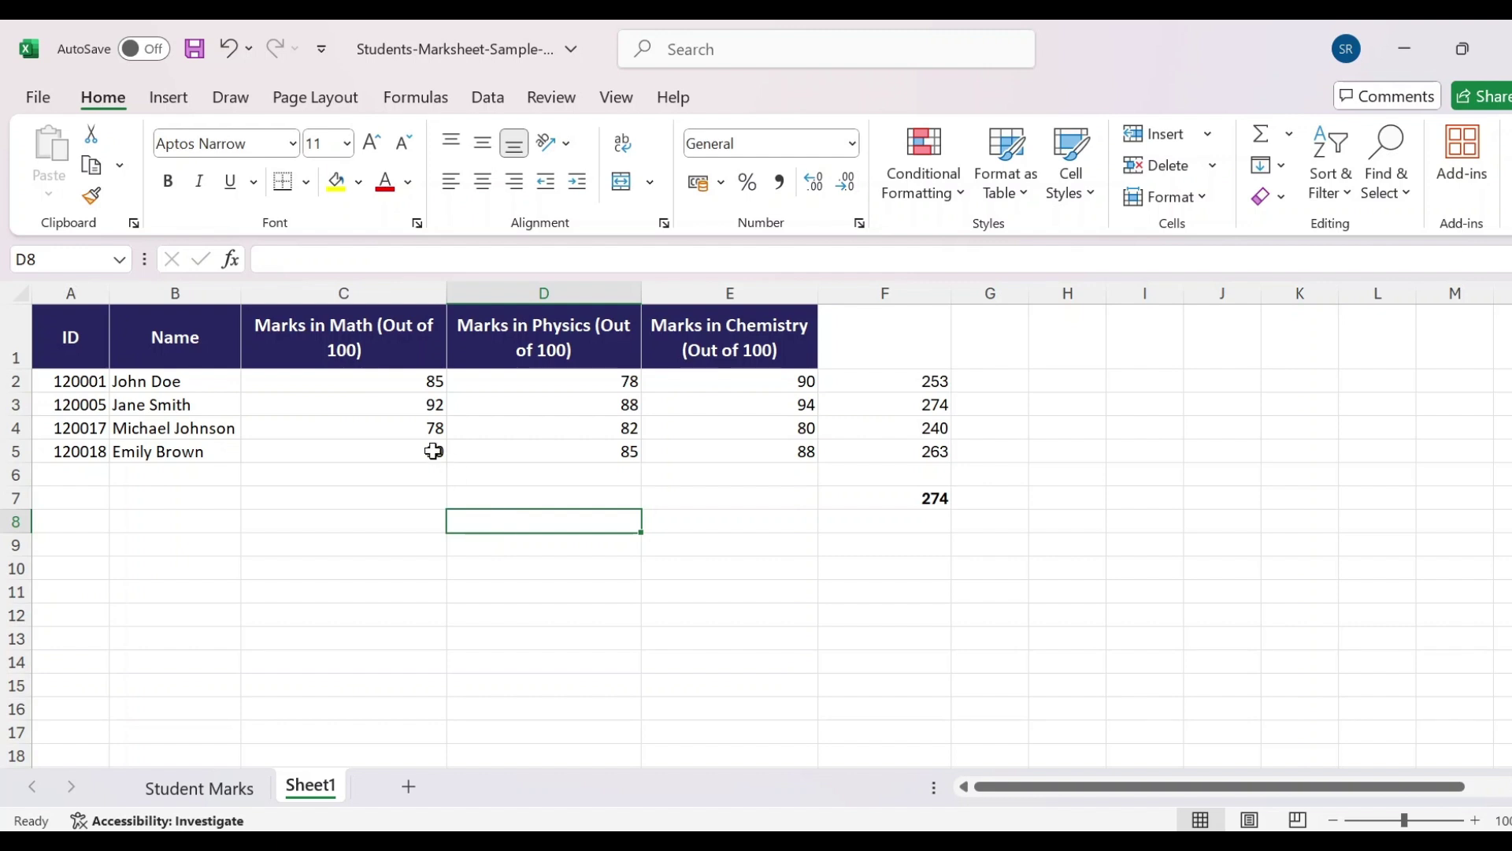
Step: Examine the first three students' subject marks row by row and check the row total formula in F2
left_click_drag(407, 381, 804, 372)
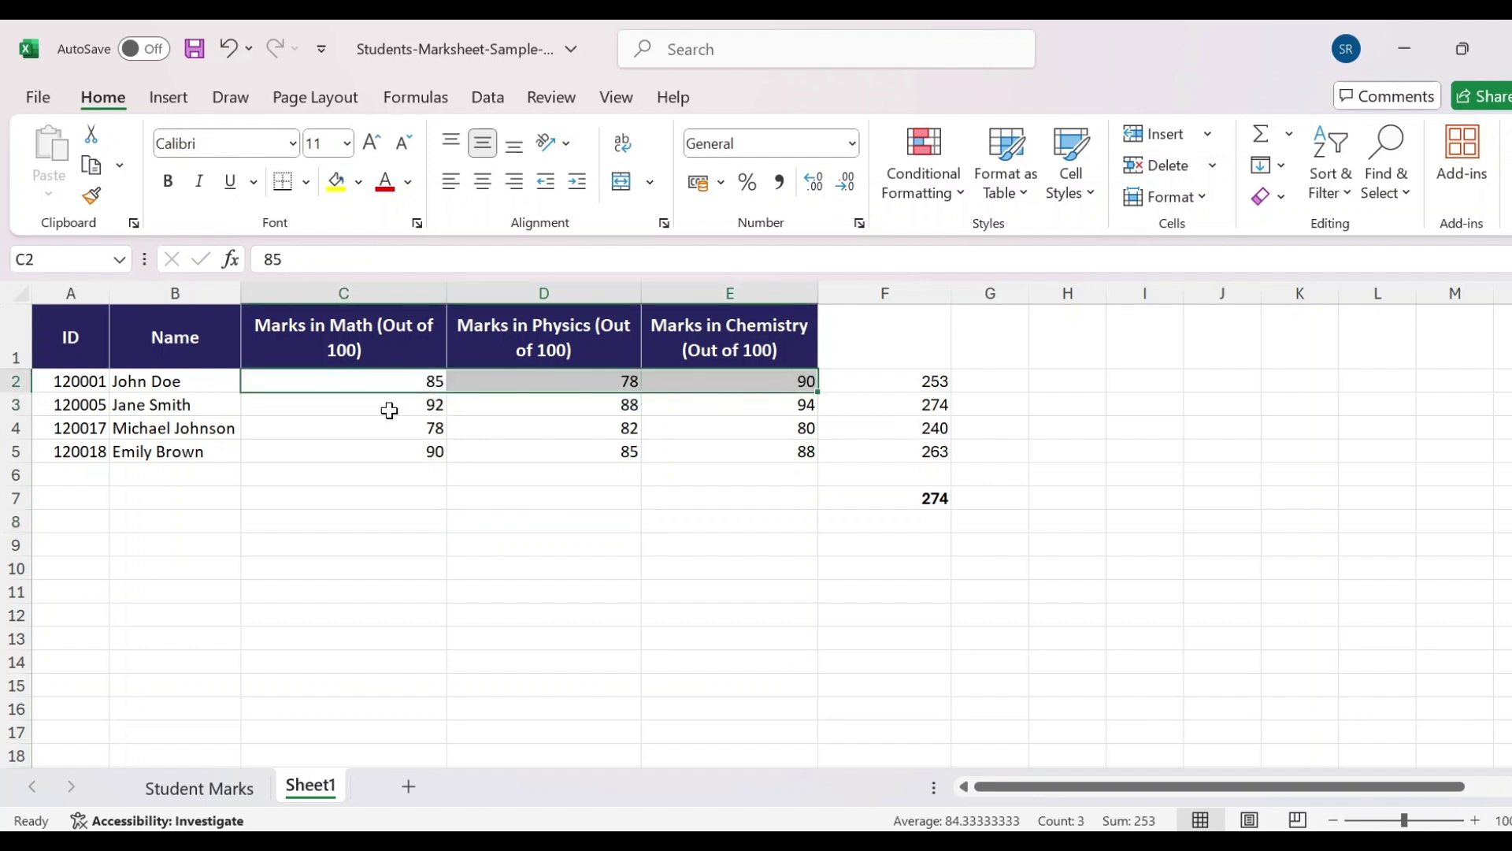
left_click_drag(331, 409, 685, 399)
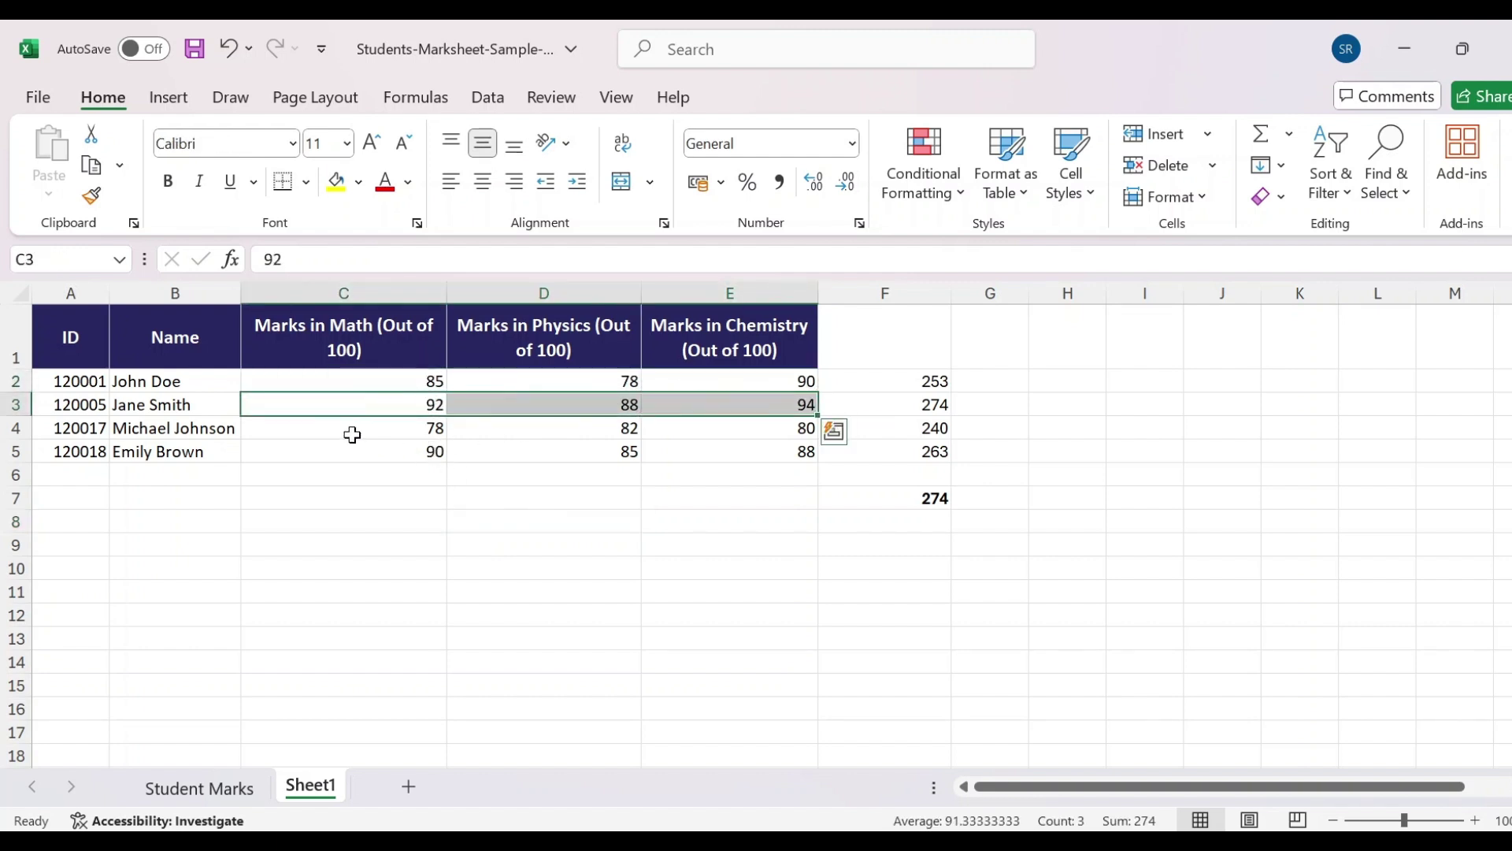
left_click_drag(348, 431, 719, 422)
left_click(699, 520)
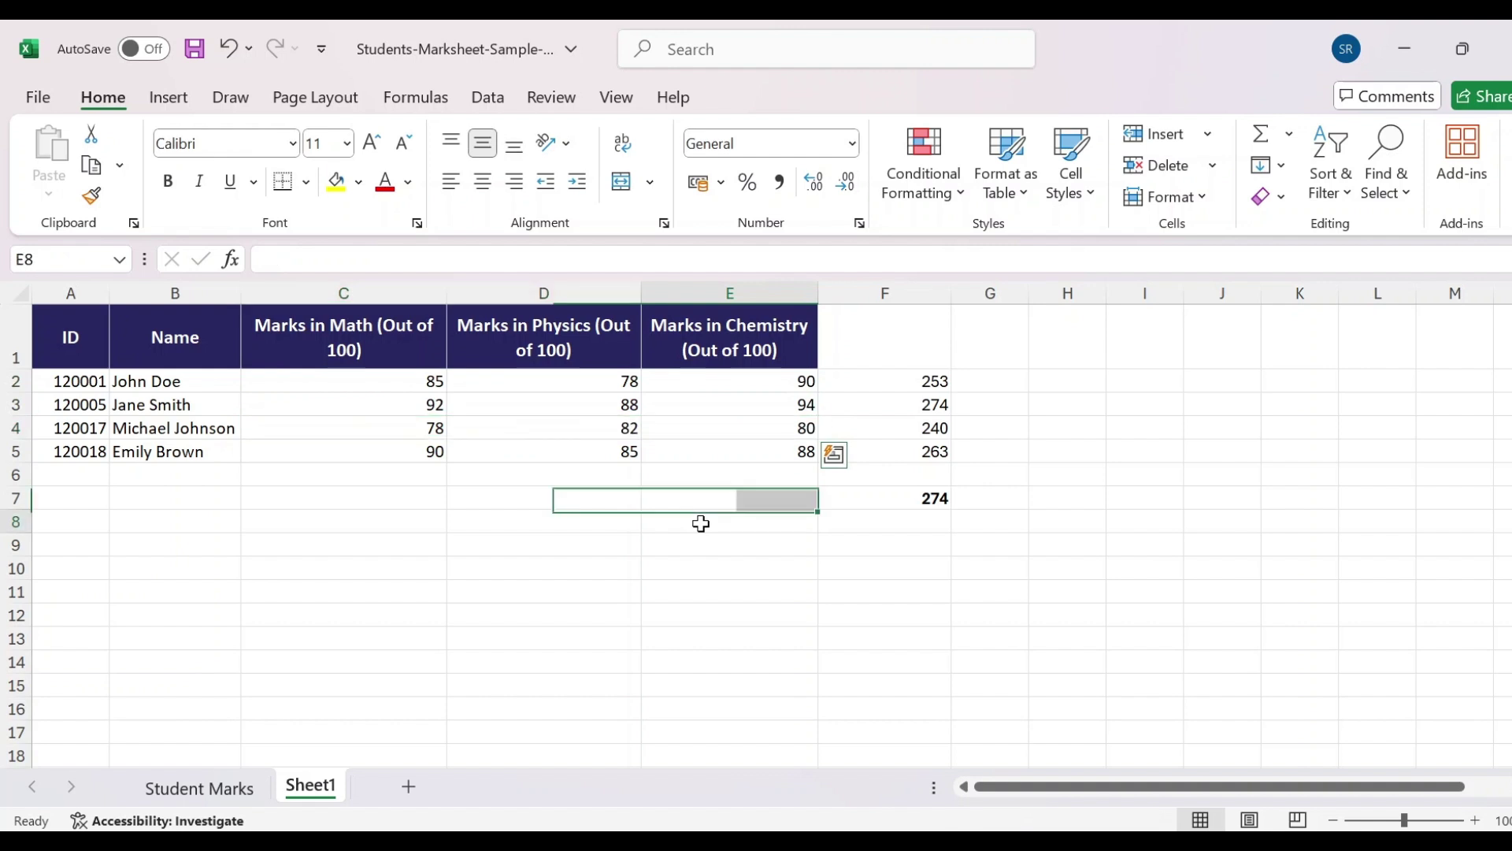
left_click(884, 382)
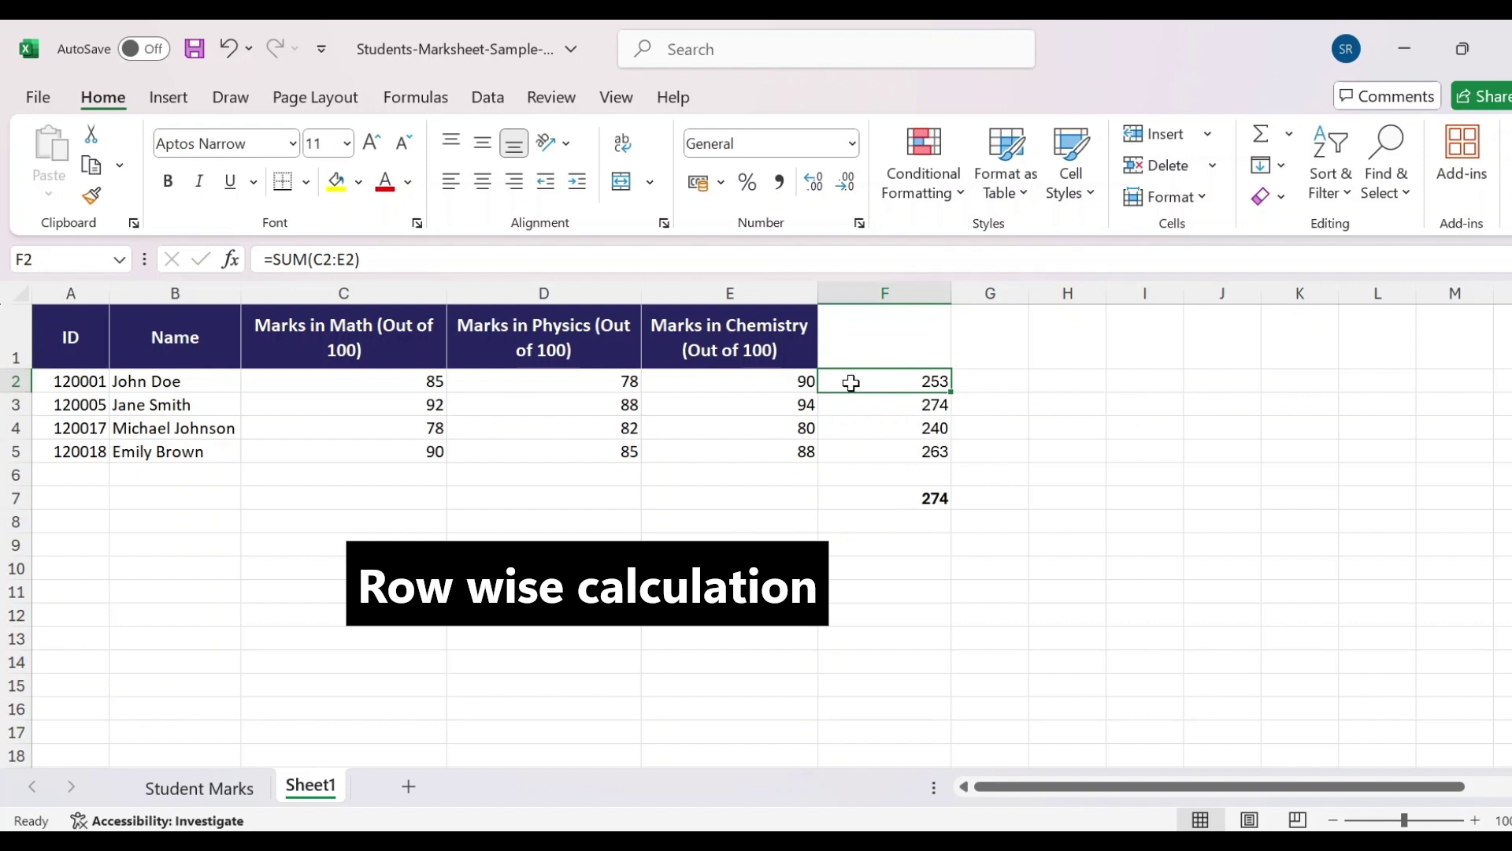
left_click_drag(334, 382, 761, 389)
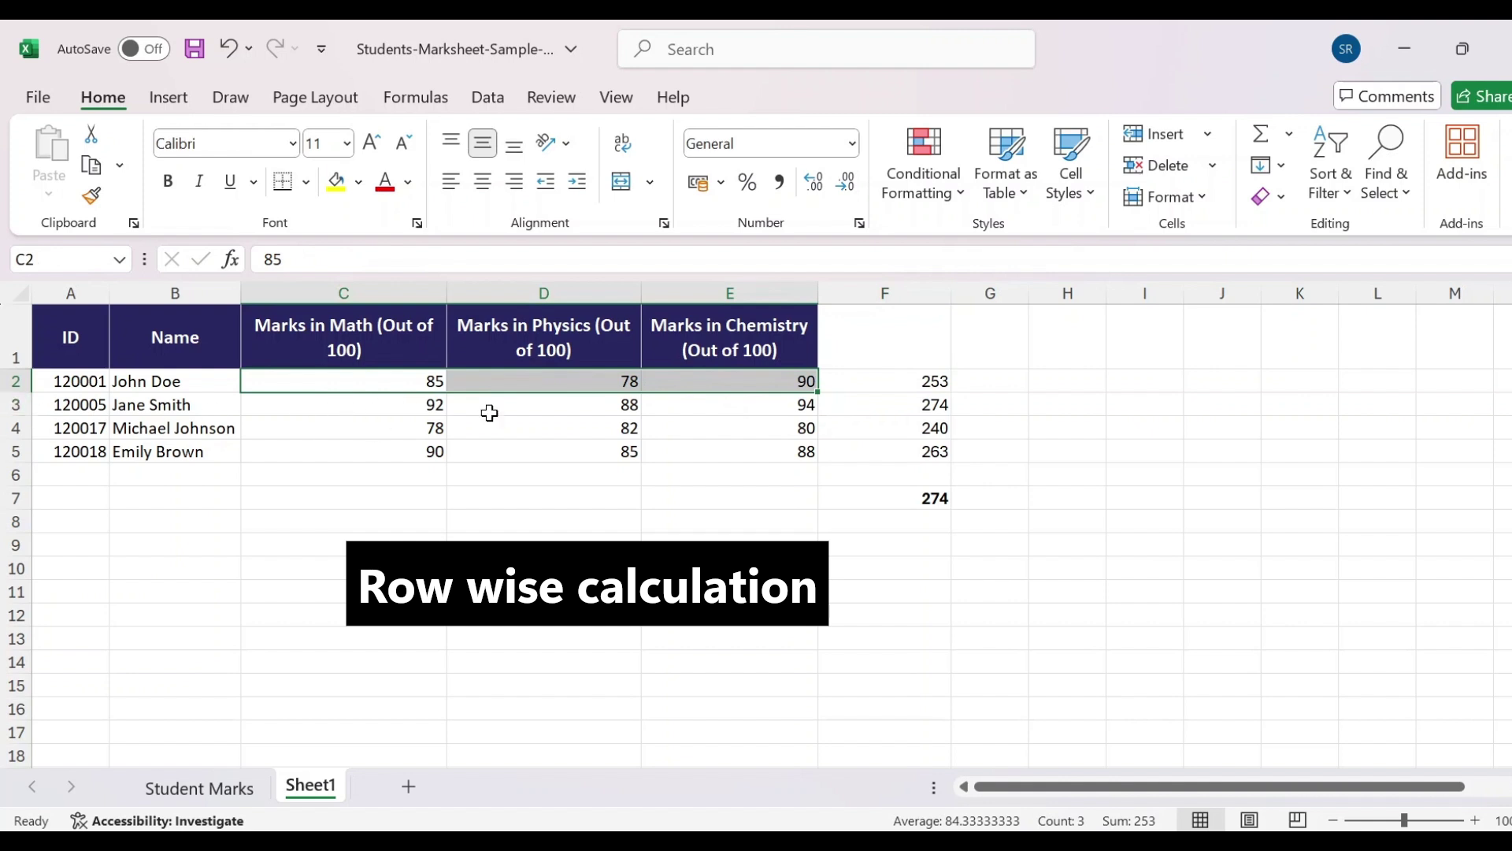
left_click(914, 378)
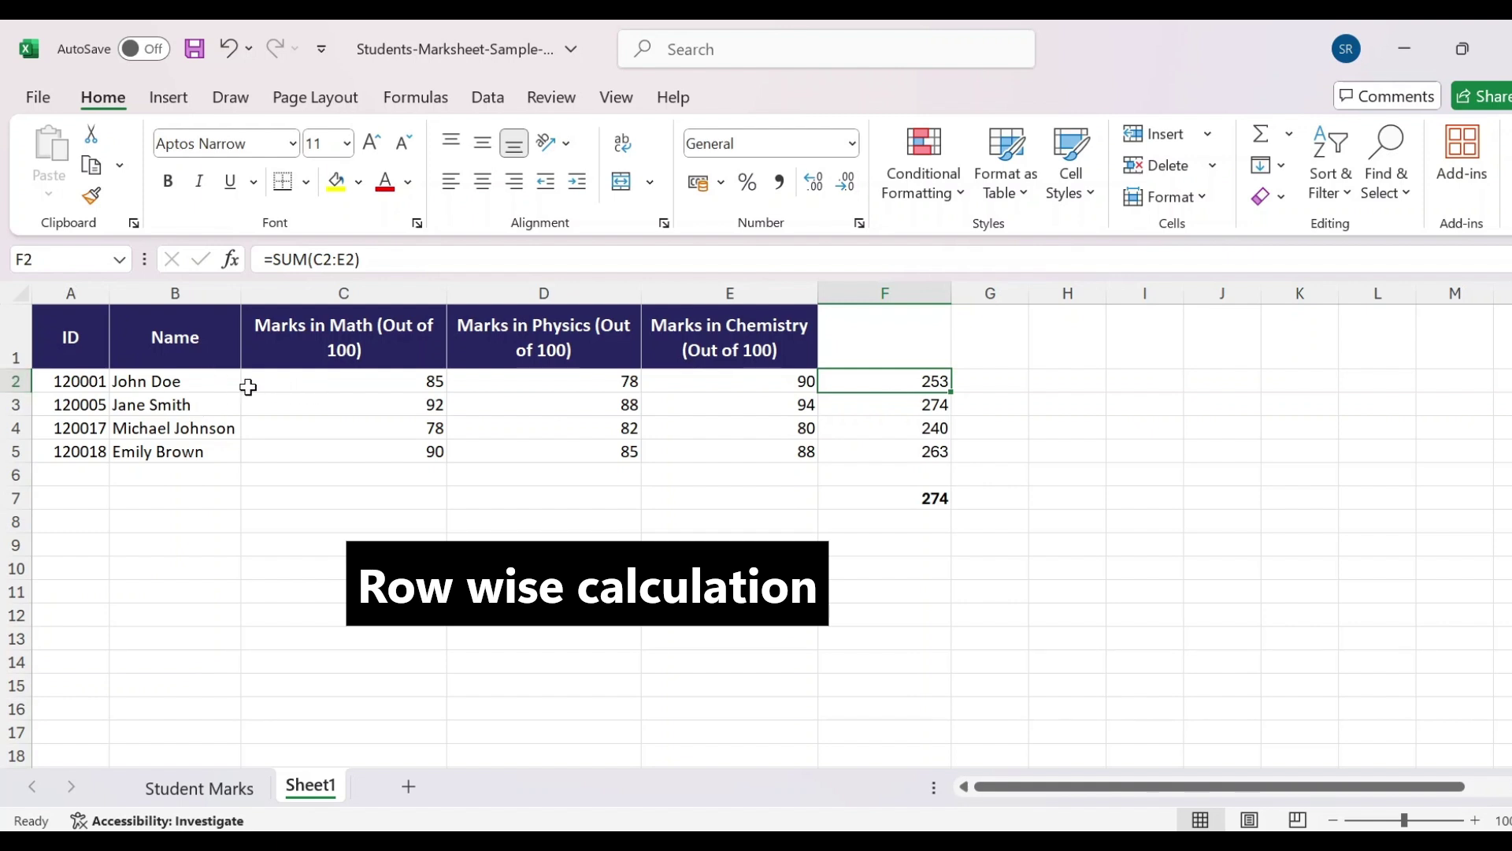
left_click_drag(299, 387, 766, 387)
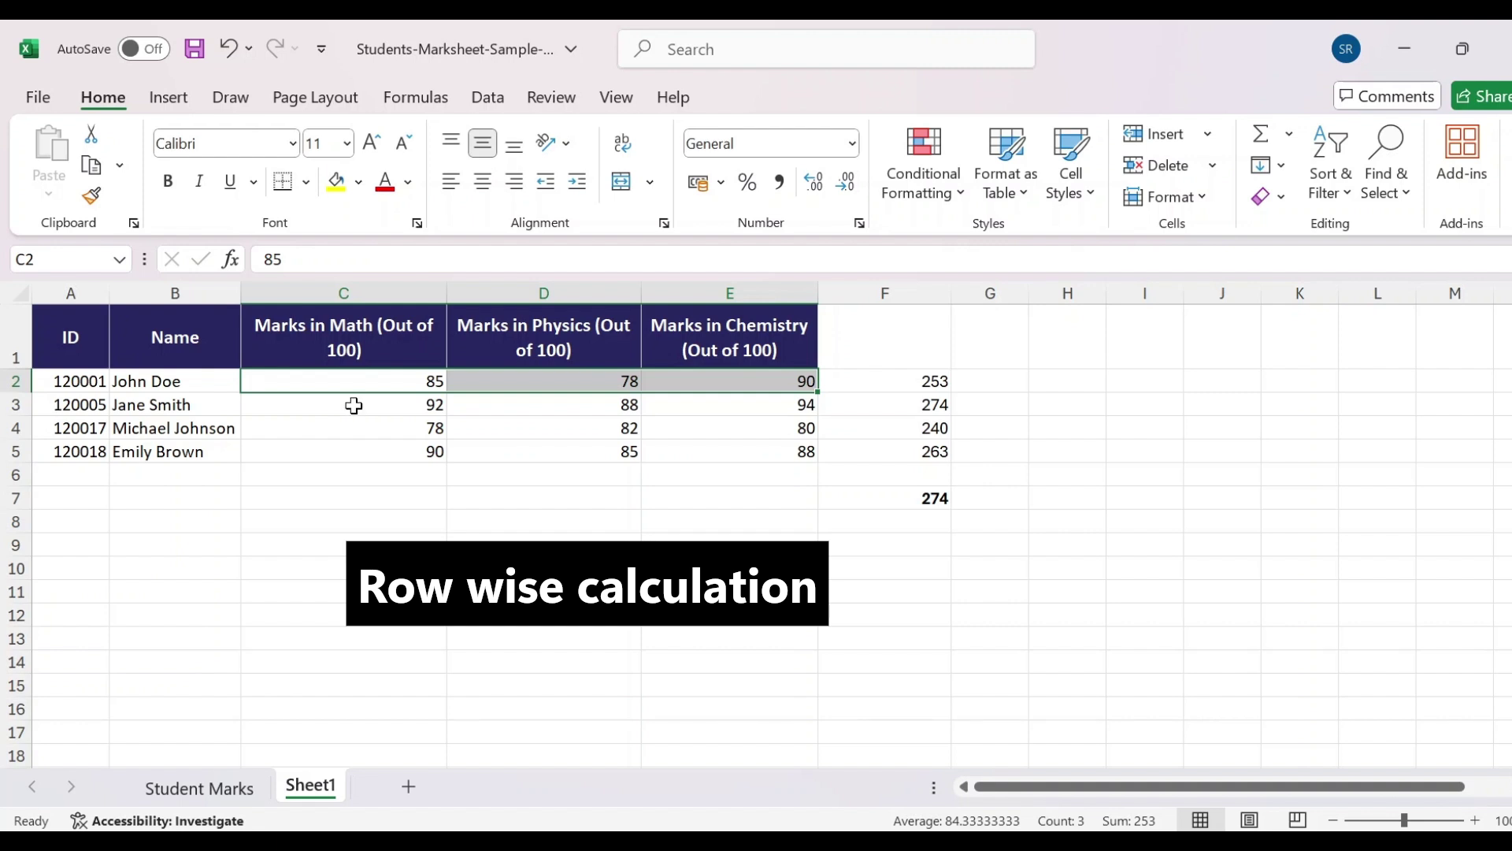
left_click_drag(339, 403, 773, 412)
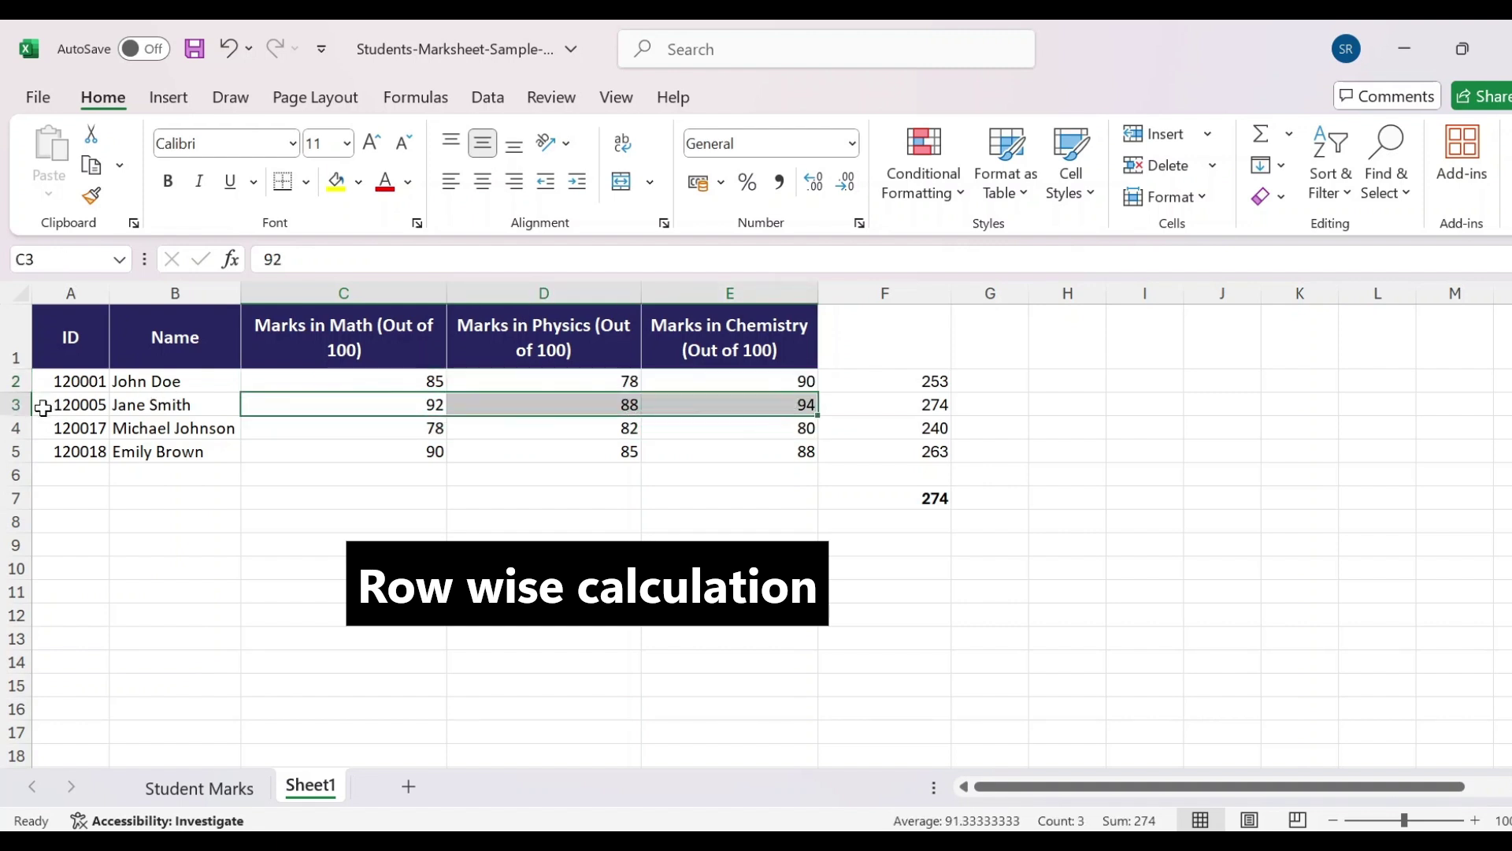
left_click_drag(350, 426, 725, 421)
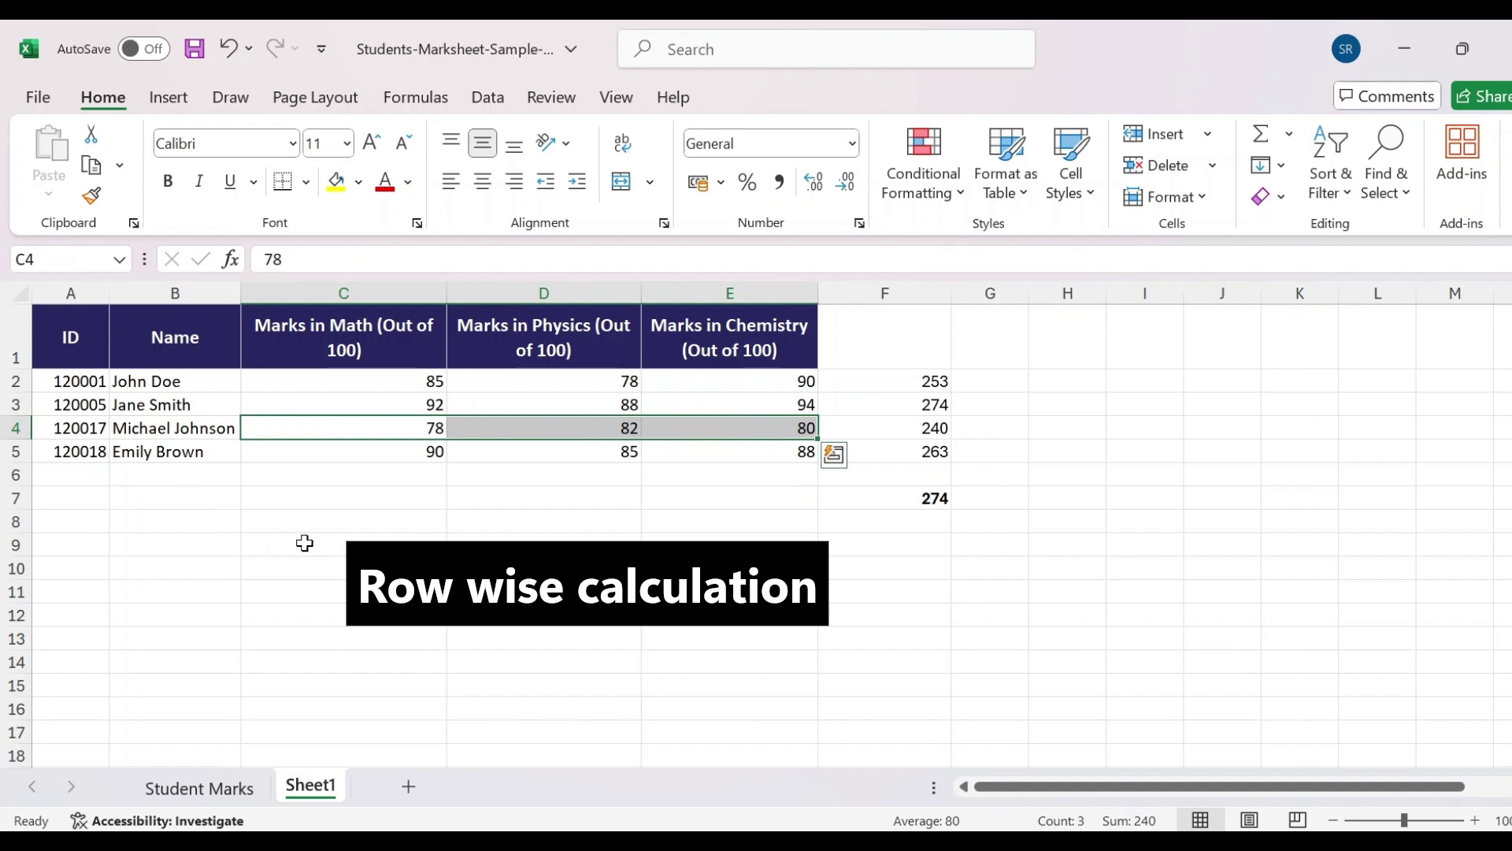
Step: Review the subject marks together with the row totals, checking the total in F3 and the highest total in F7
left_click_drag(348, 351, 906, 451)
left_click(730, 591)
left_click(1022, 562)
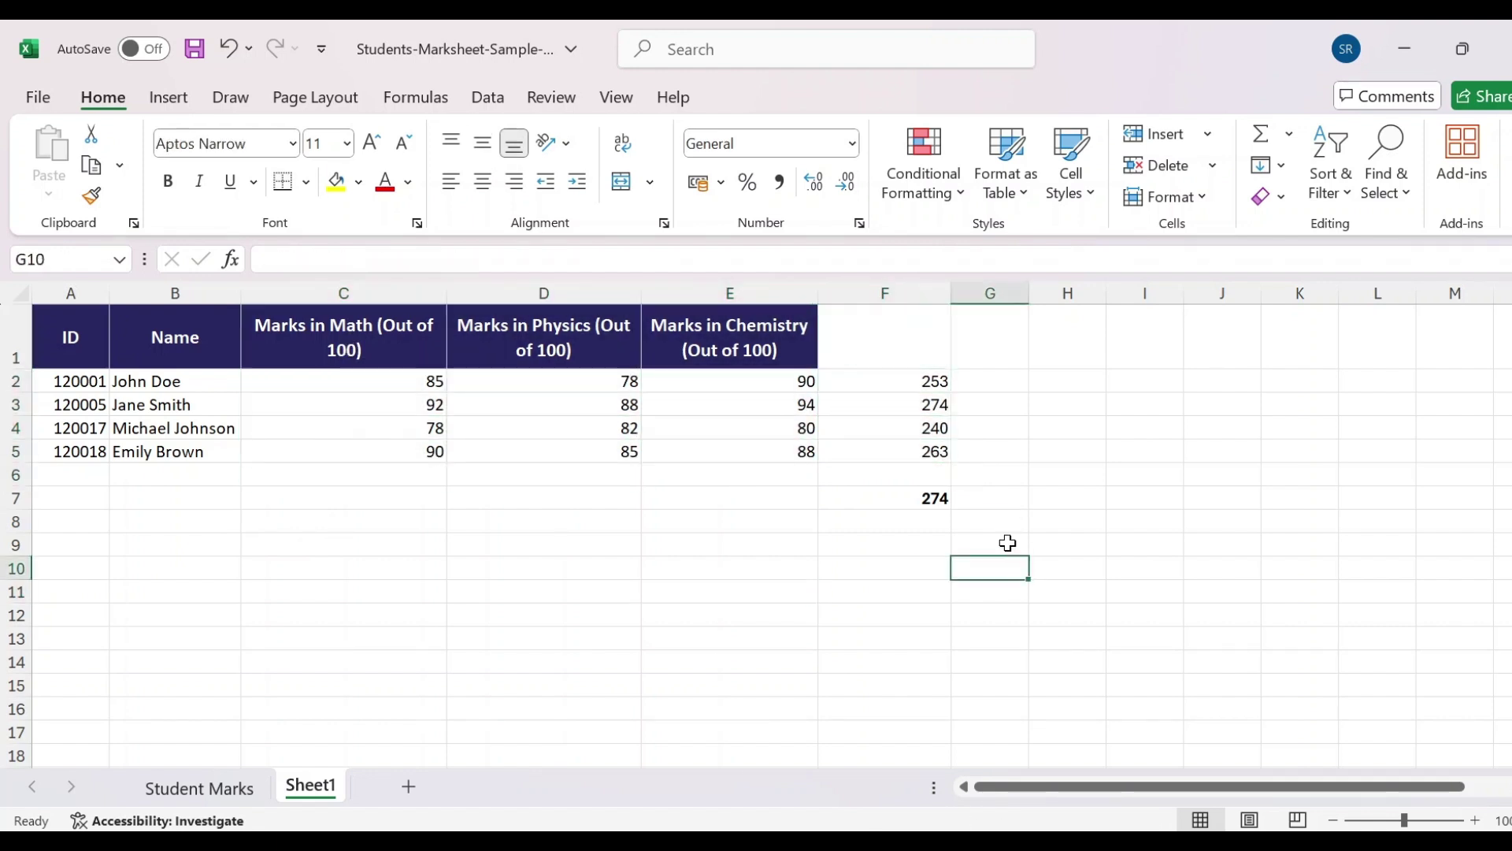
left_click(925, 406)
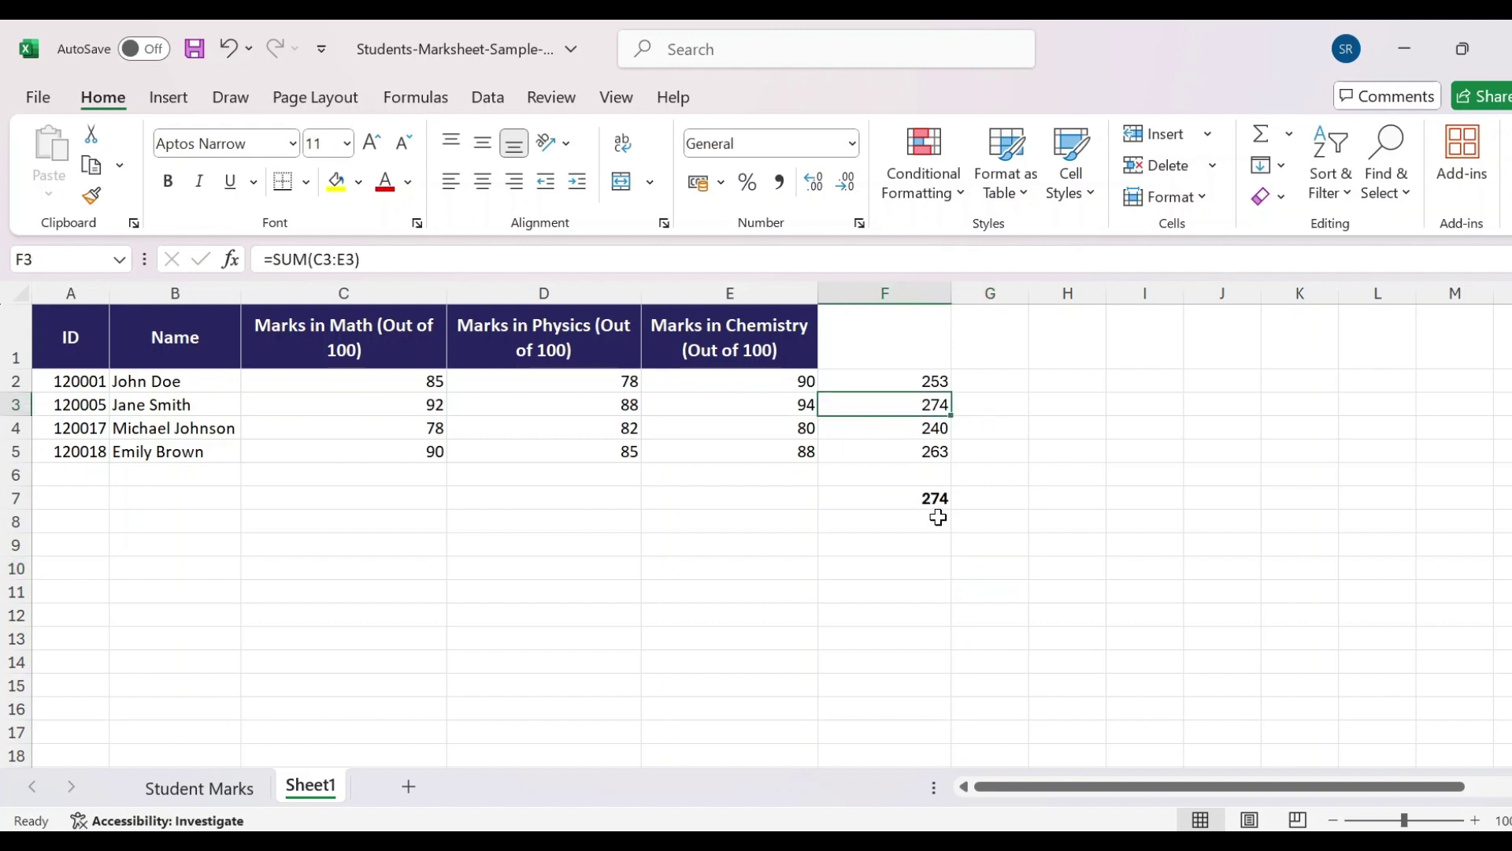
left_click(896, 502)
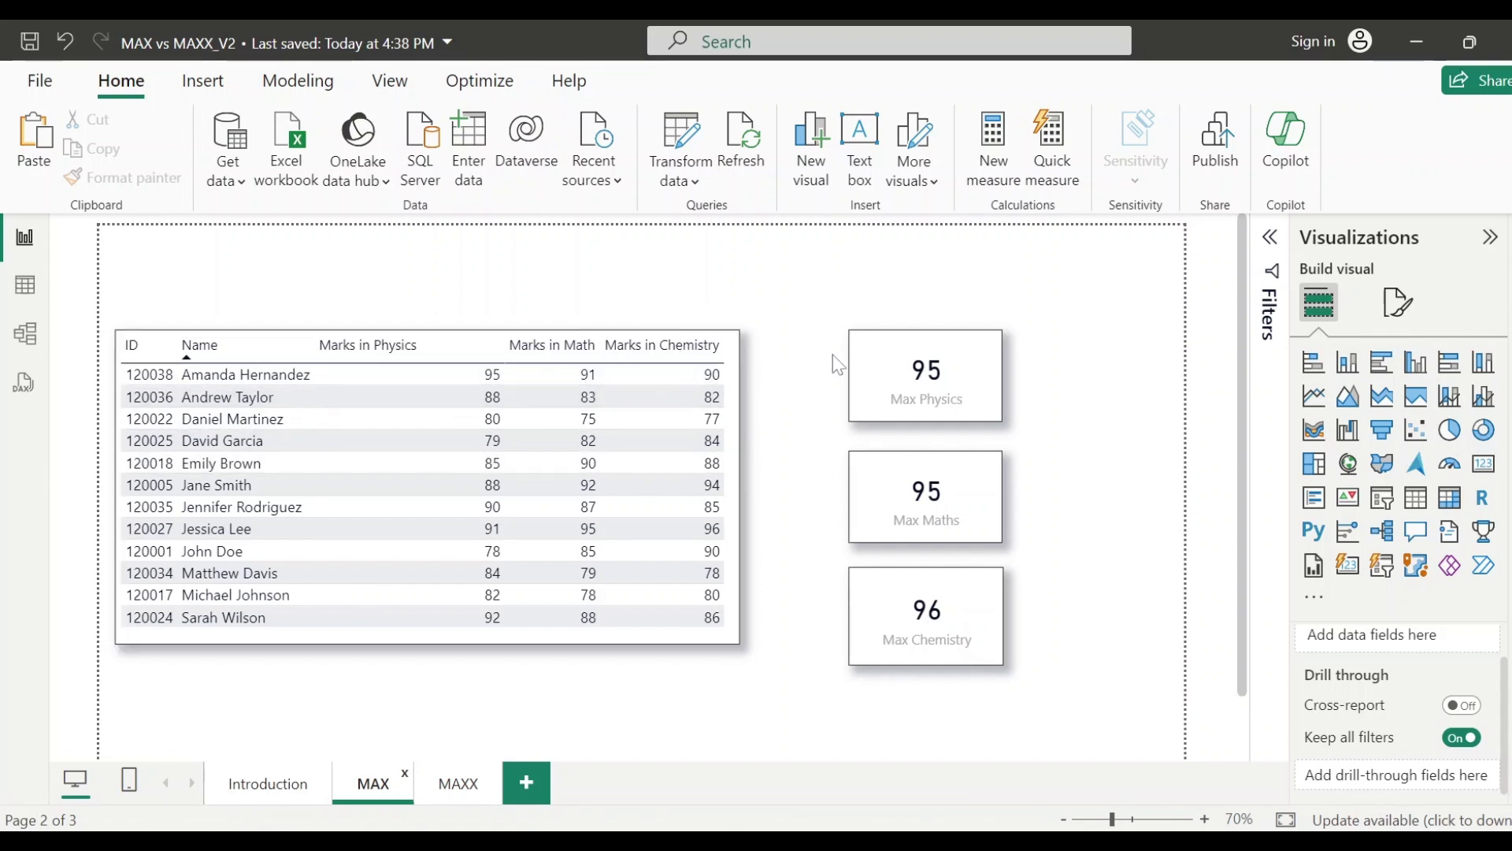
Step: In Power BI, inspect the DAX formulas of the Max Chemistry, Max Maths and Max Physics measures, leaving them unedited
left_click(1503, 508)
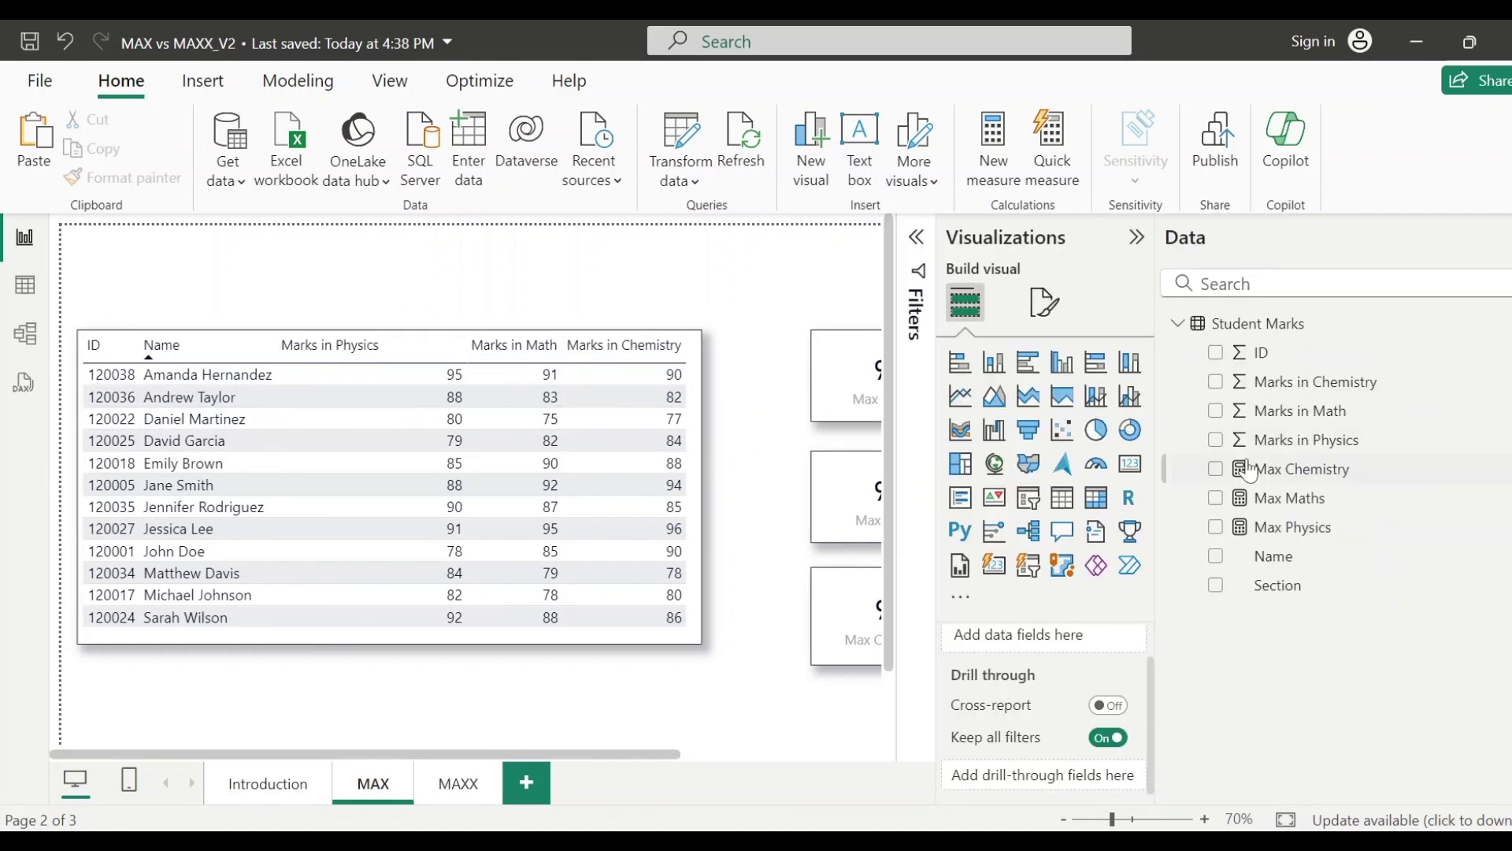
left_click(1299, 473)
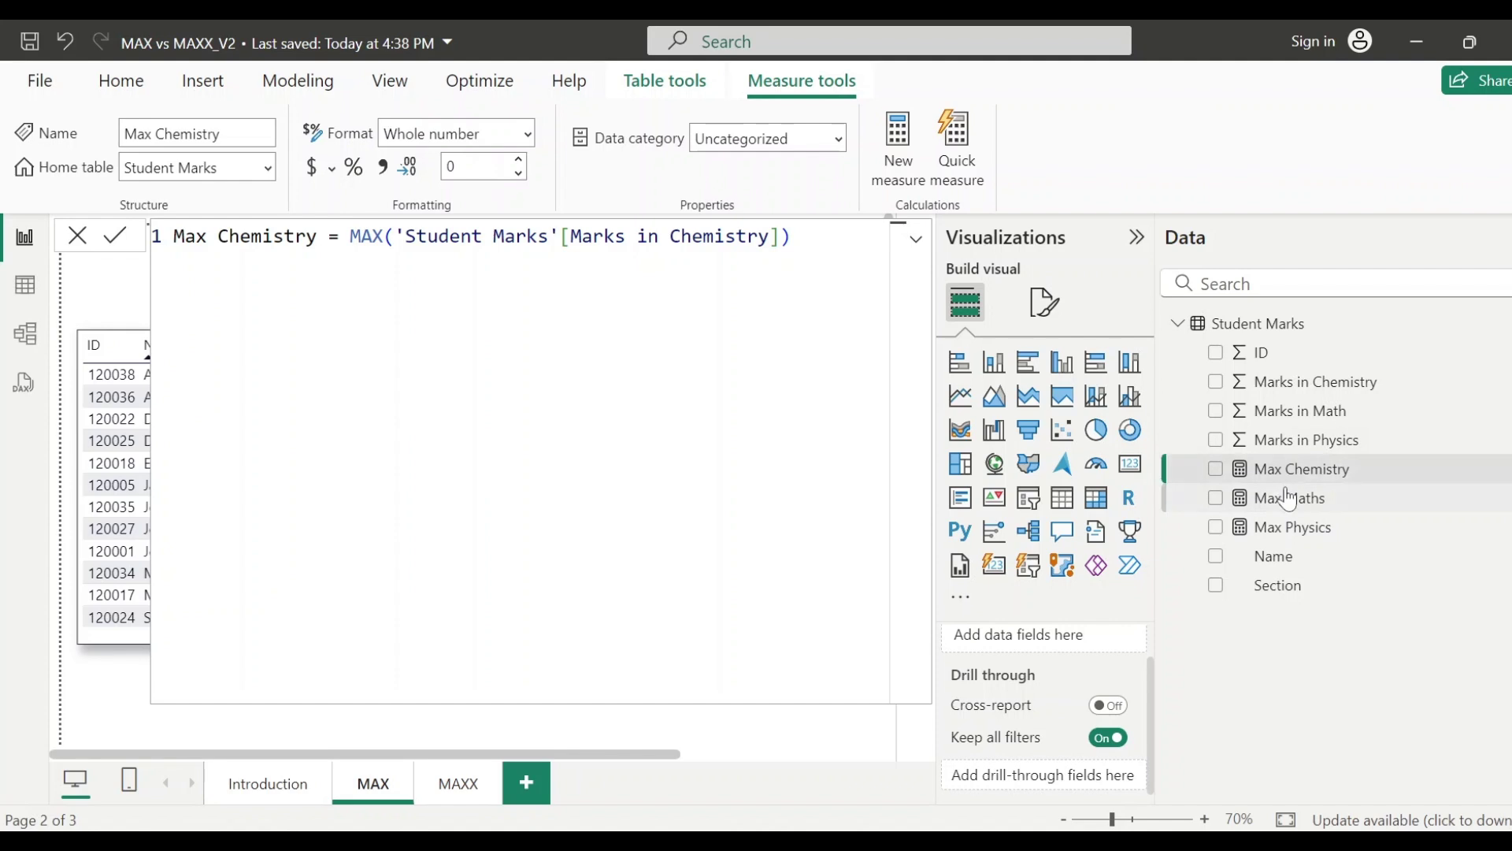
left_click(1280, 497)
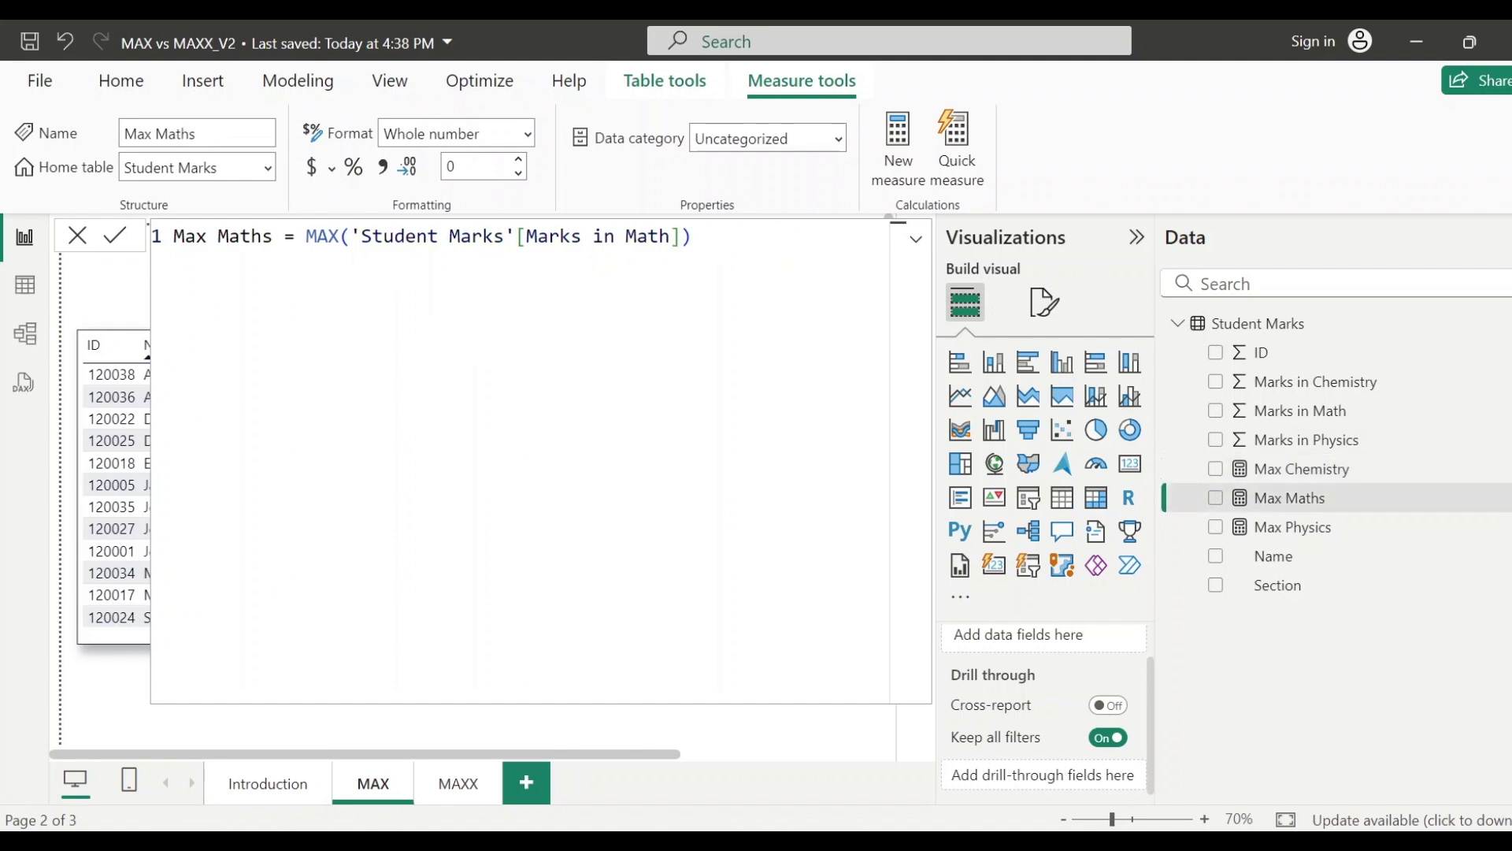
left_click(1280, 527)
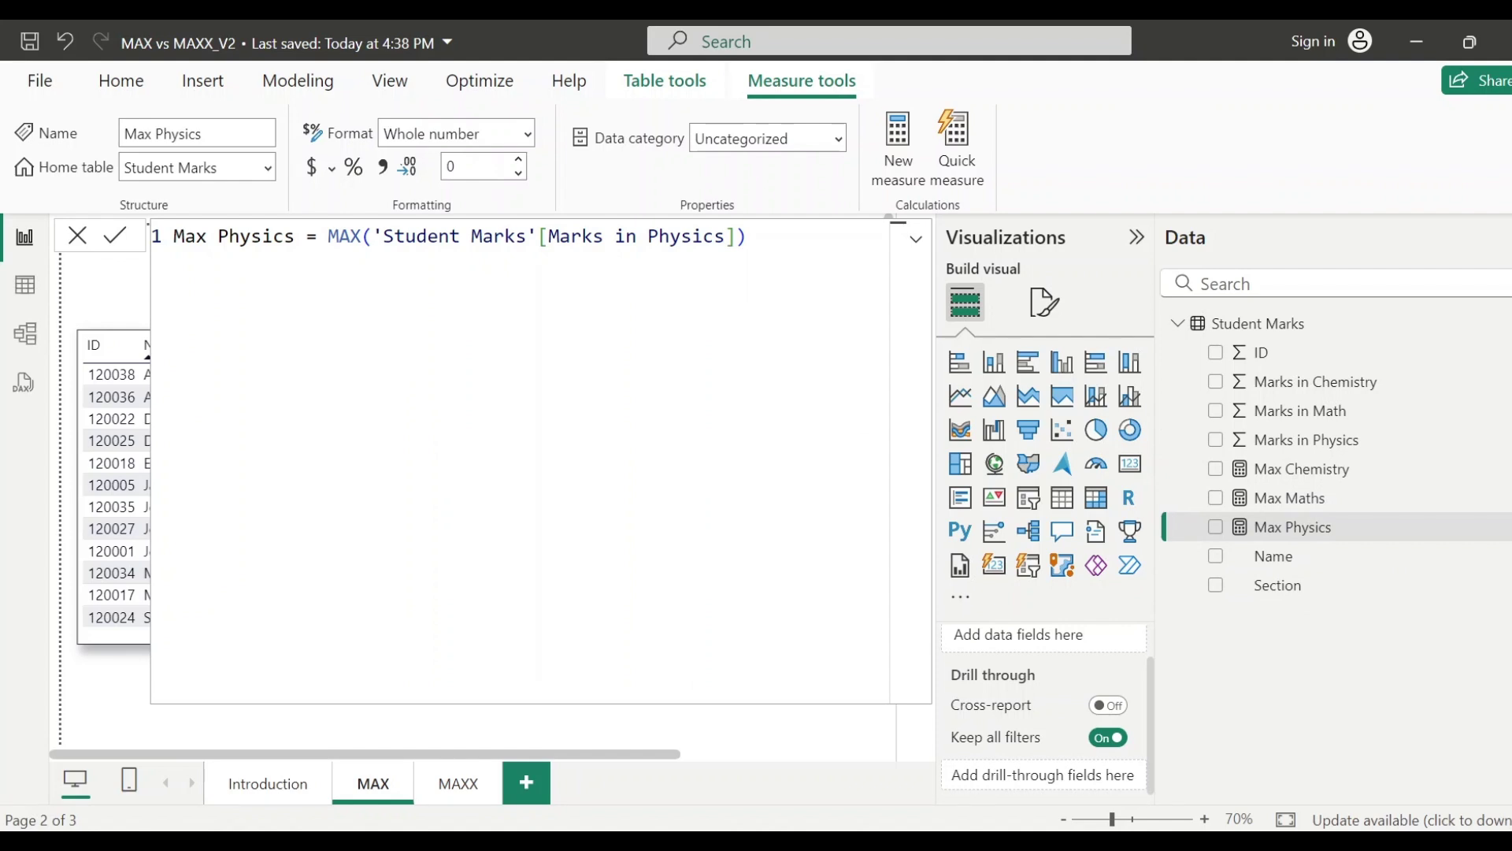
left_click(76, 236)
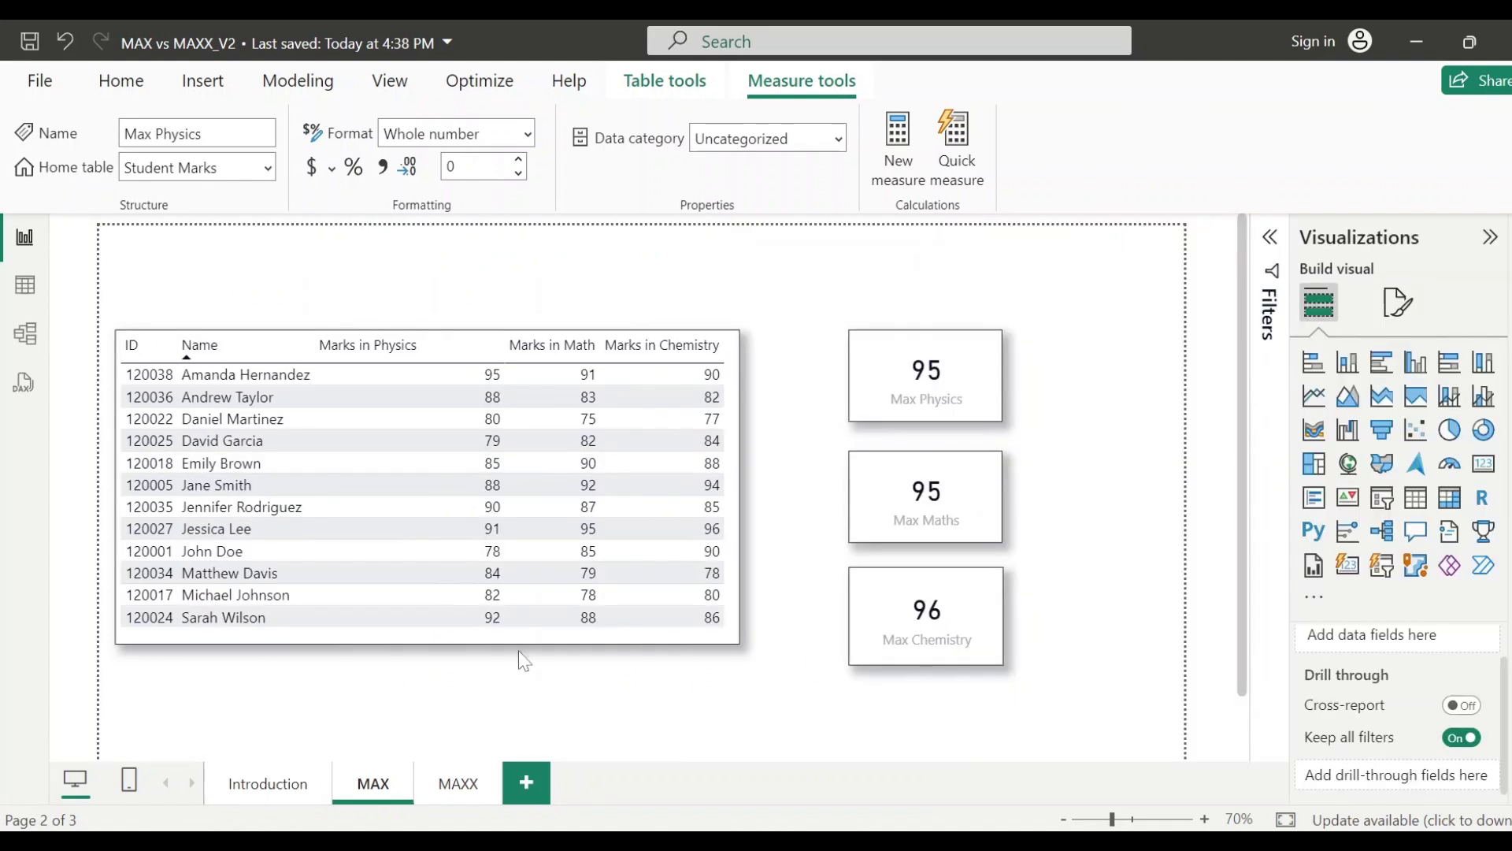
Step: Sort the marks table in descending order by Marks in Physics, Marks in Math and finally Marks in Chemistry, comparing against the cards
left_click(423, 355)
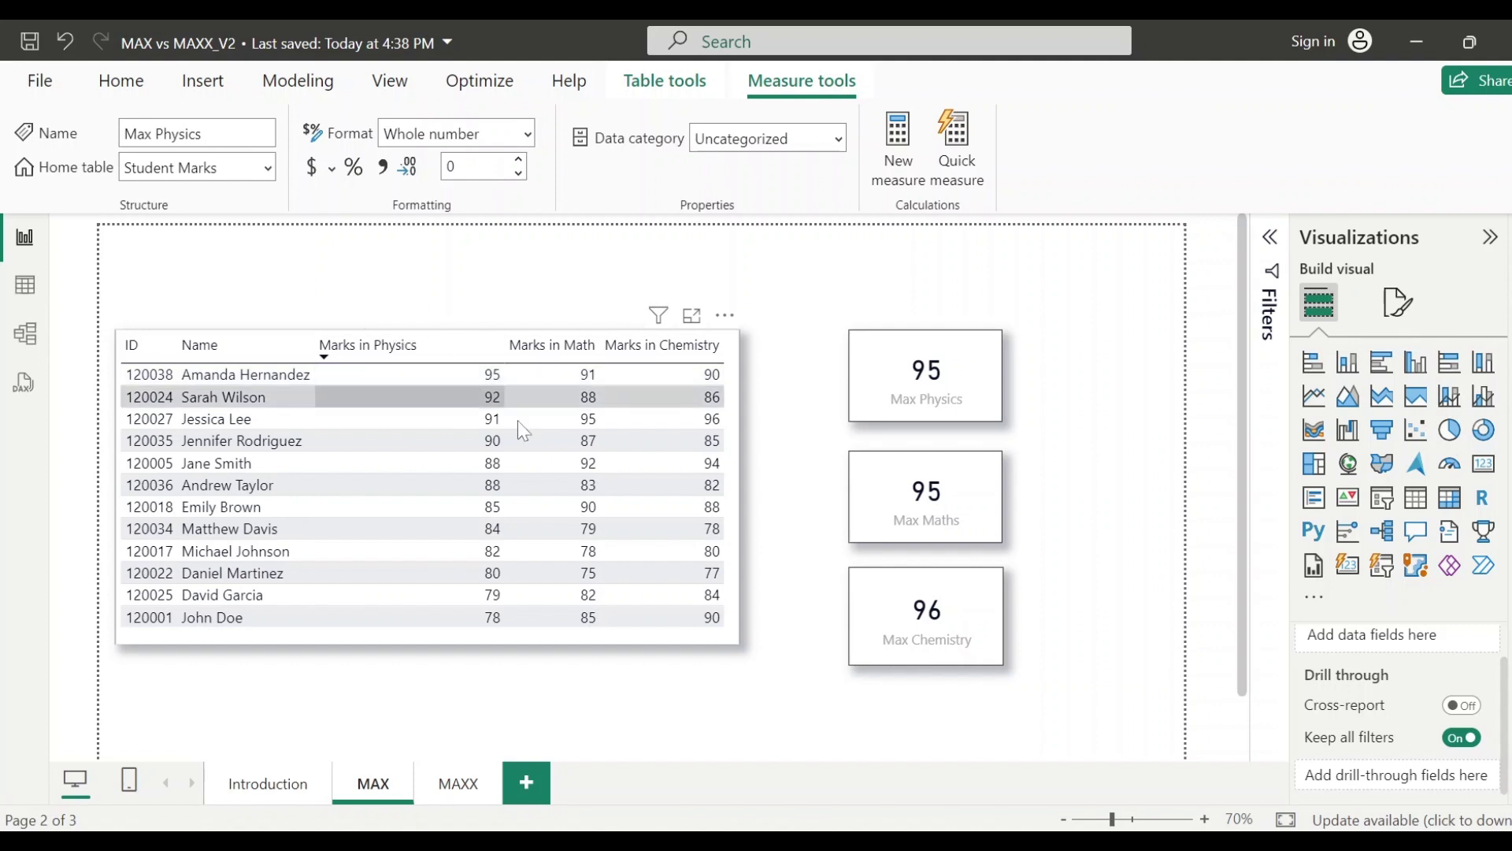
left_click(976, 410)
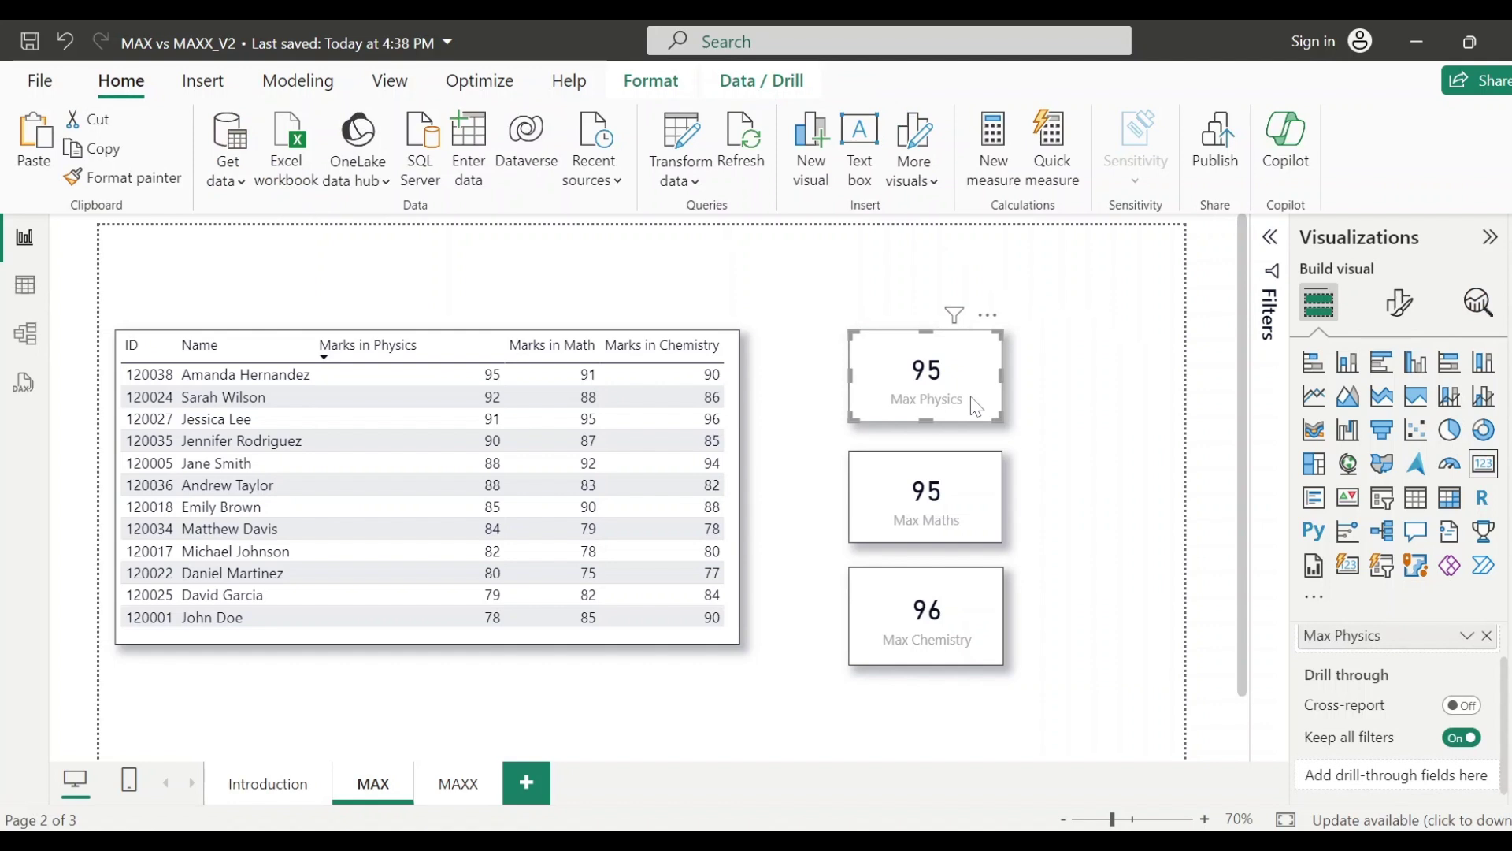
left_click(560, 356)
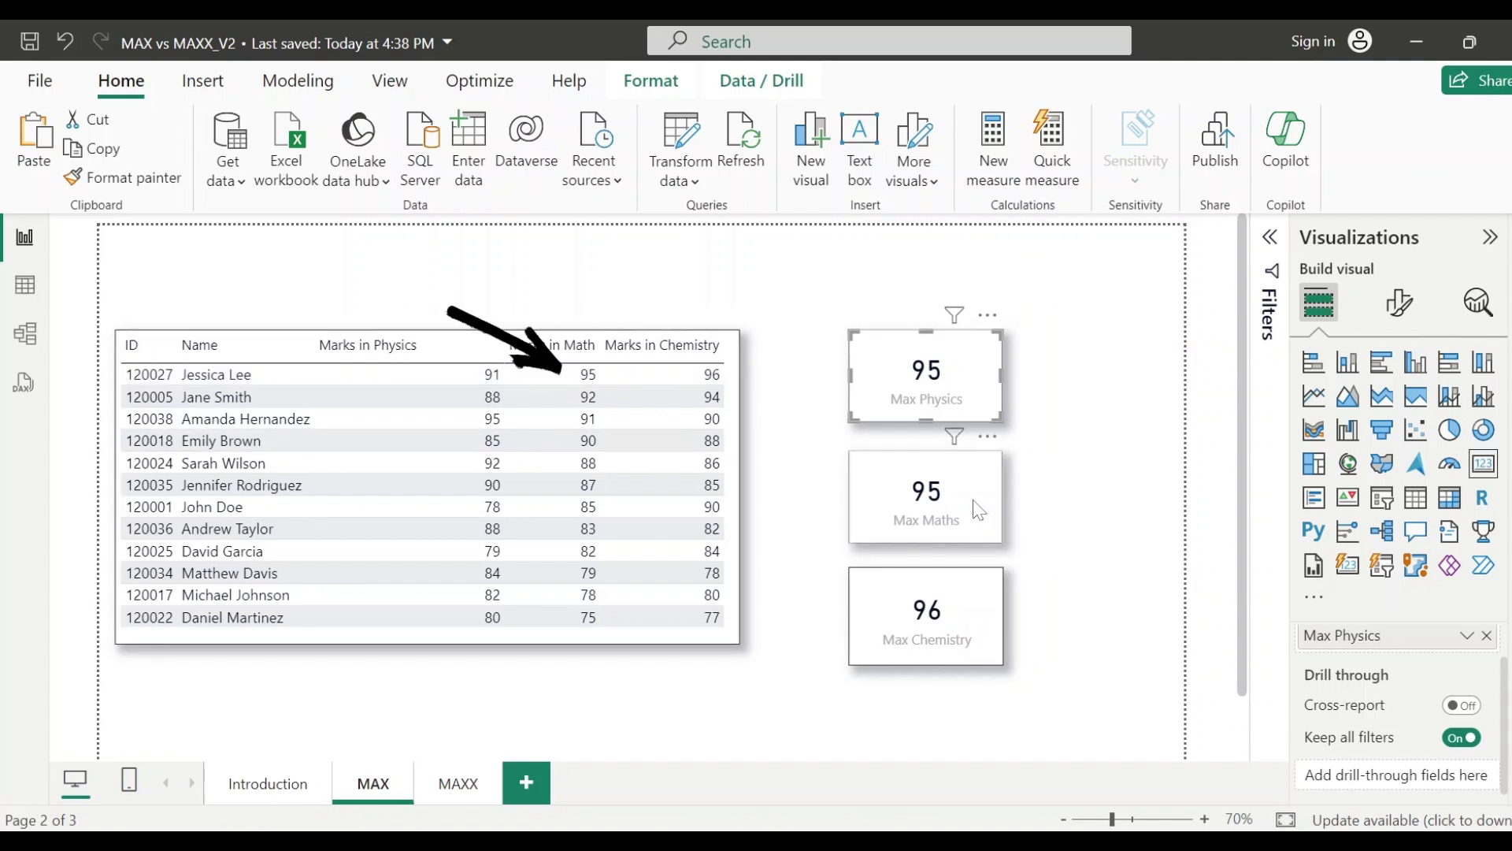
left_click(653, 350)
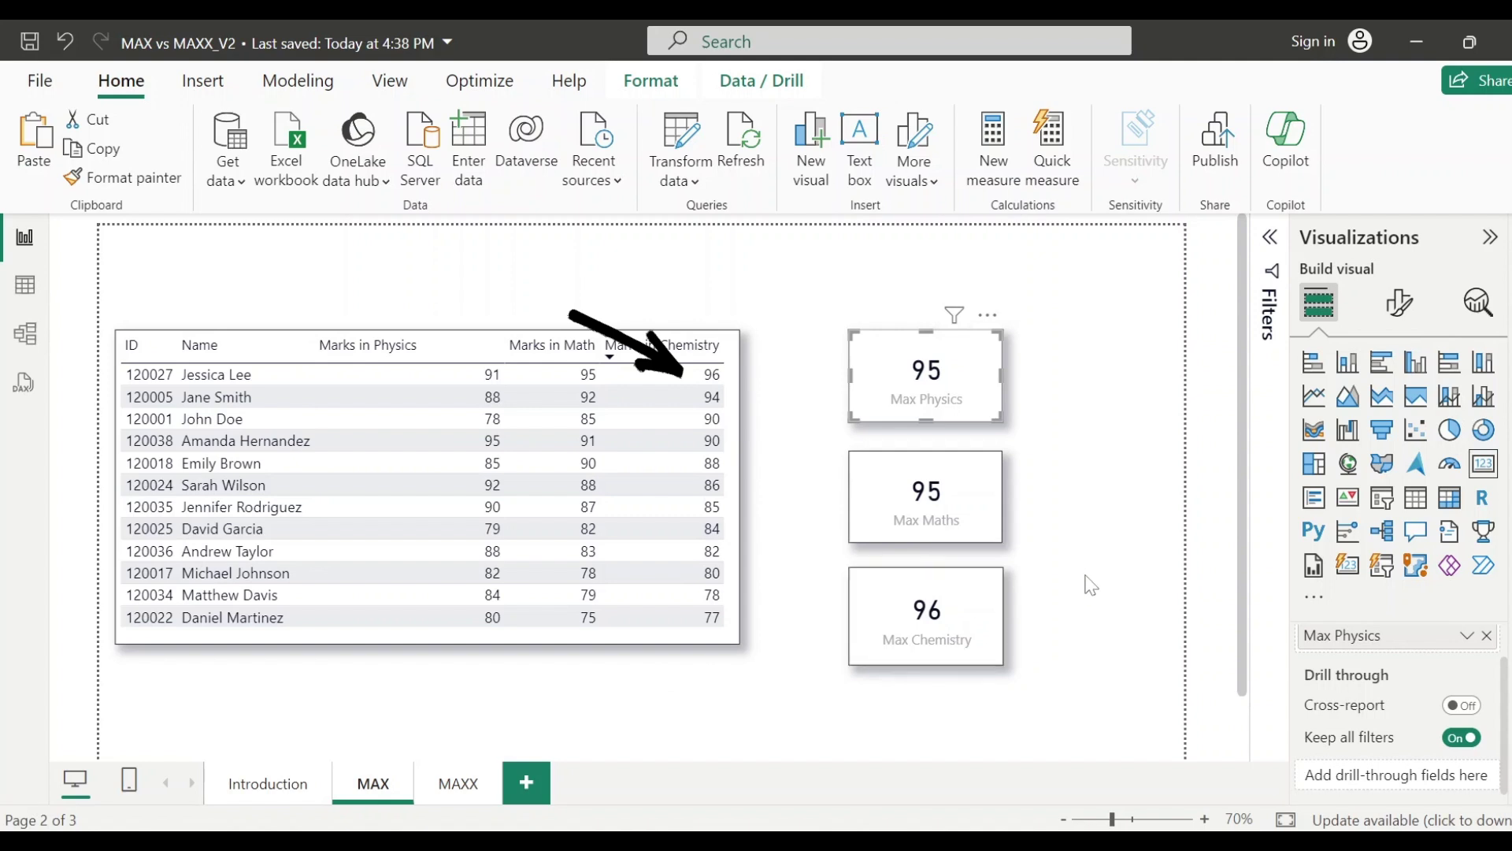
left_click(1087, 583)
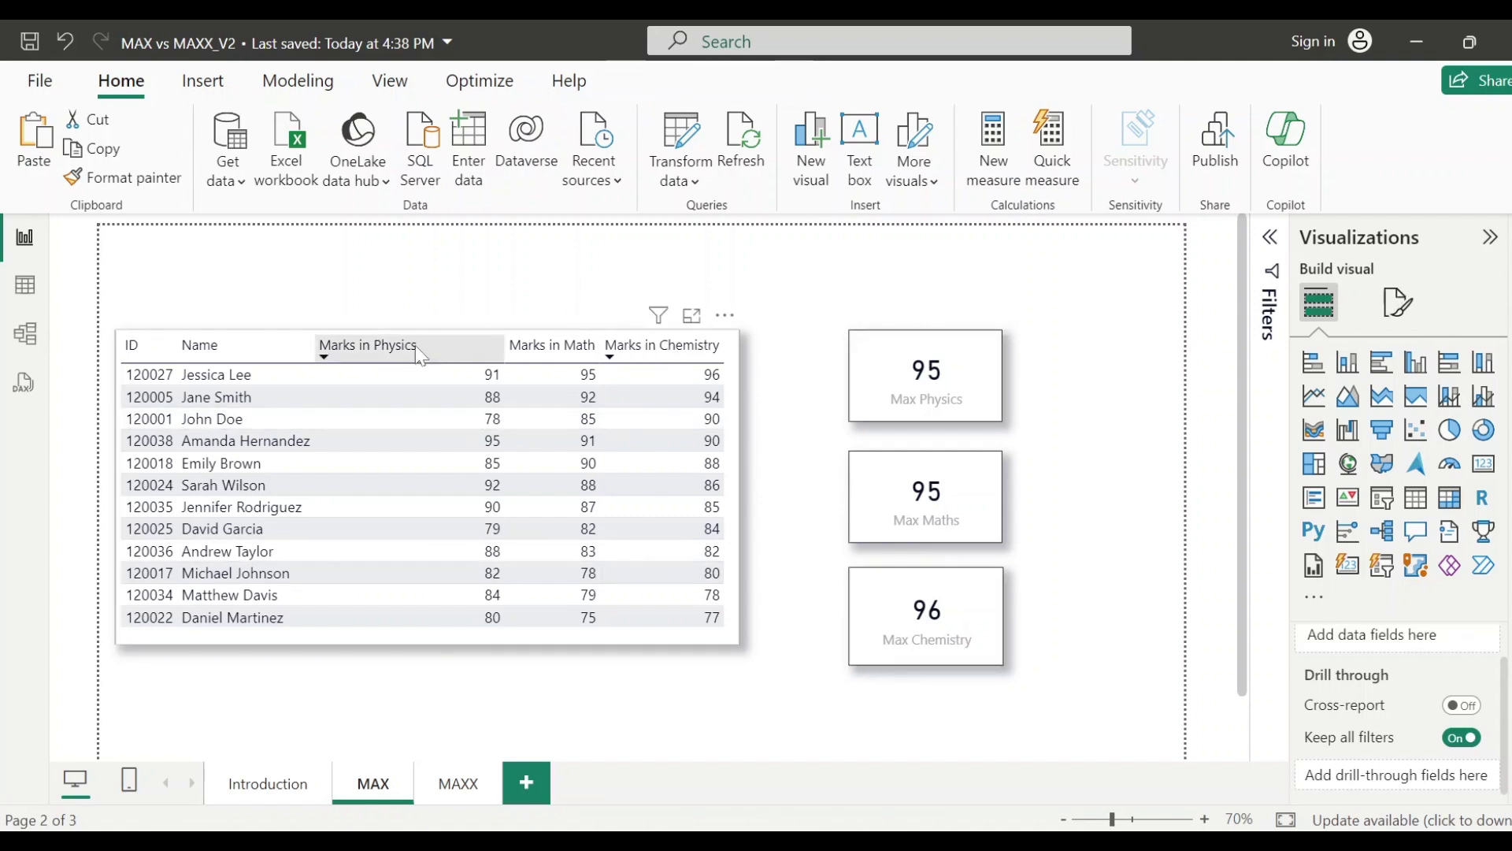
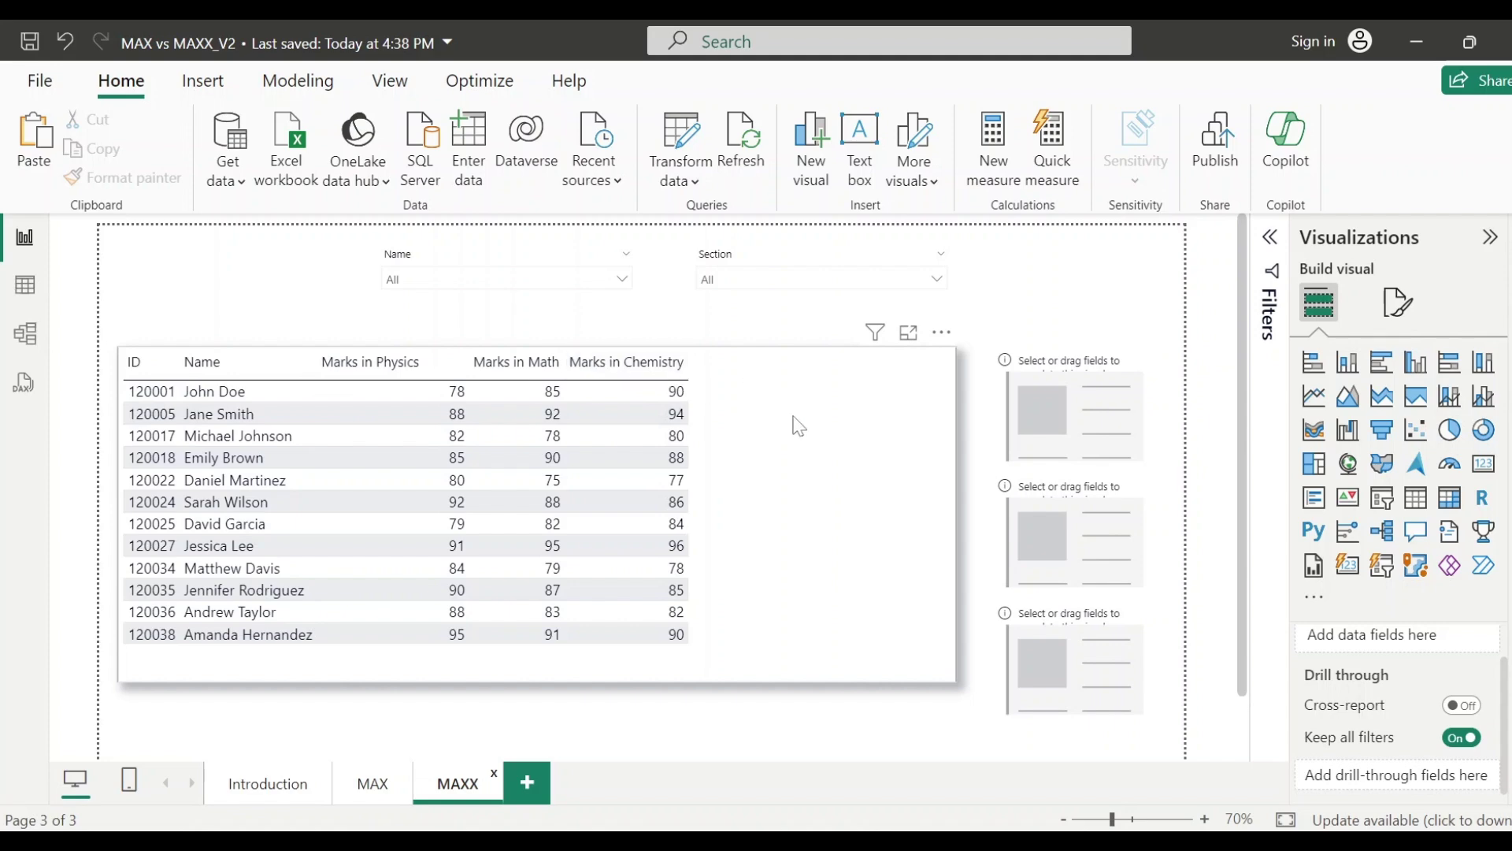
Step: Start a new measure named MAXX_Total Marks using the MAXX function with the 'Student Marks' table as its first argument
left_click(977, 346)
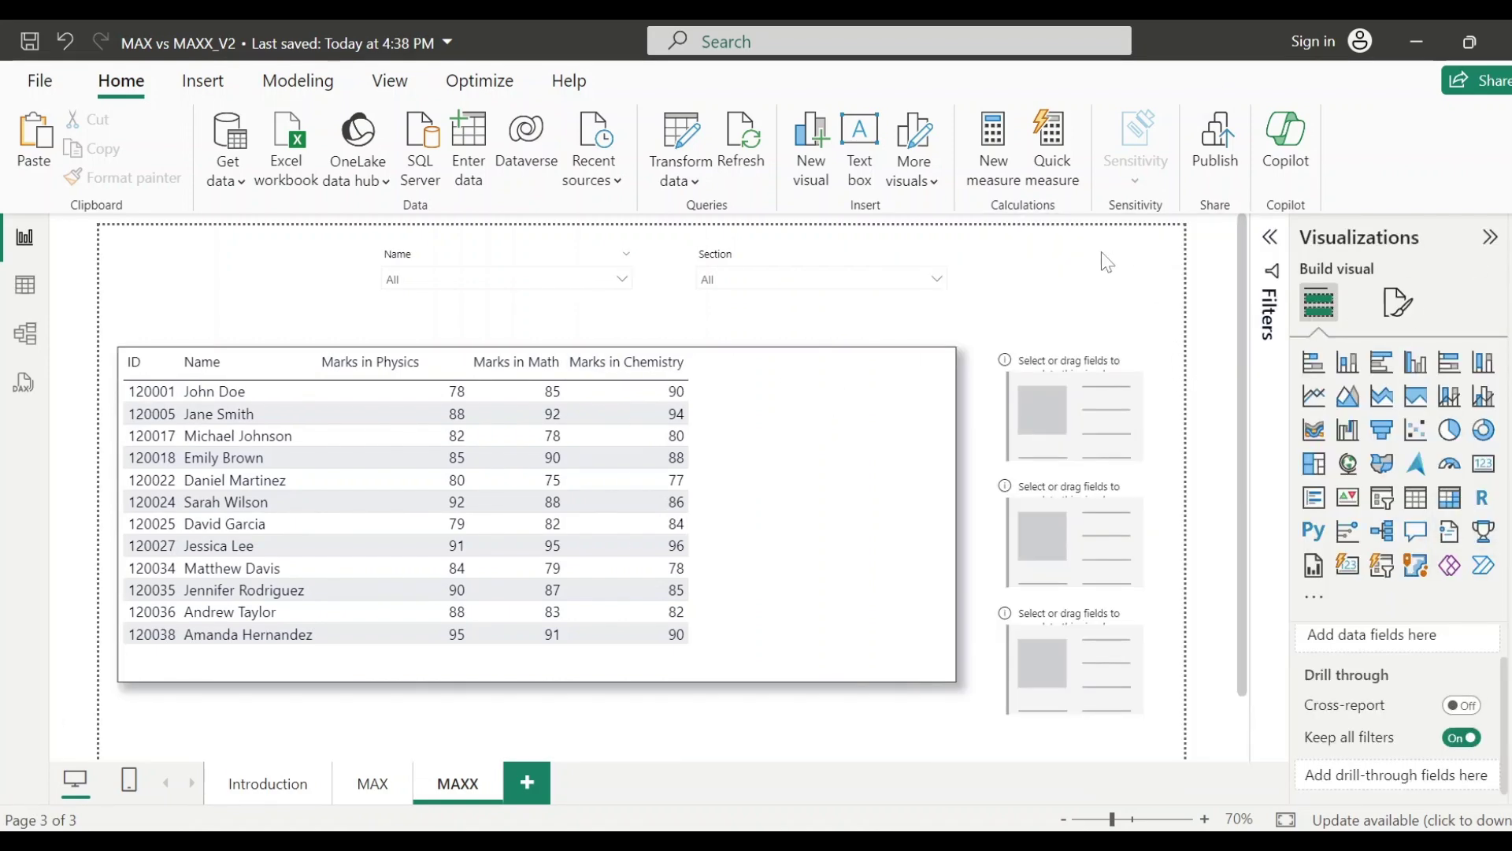
left_click(990, 140)
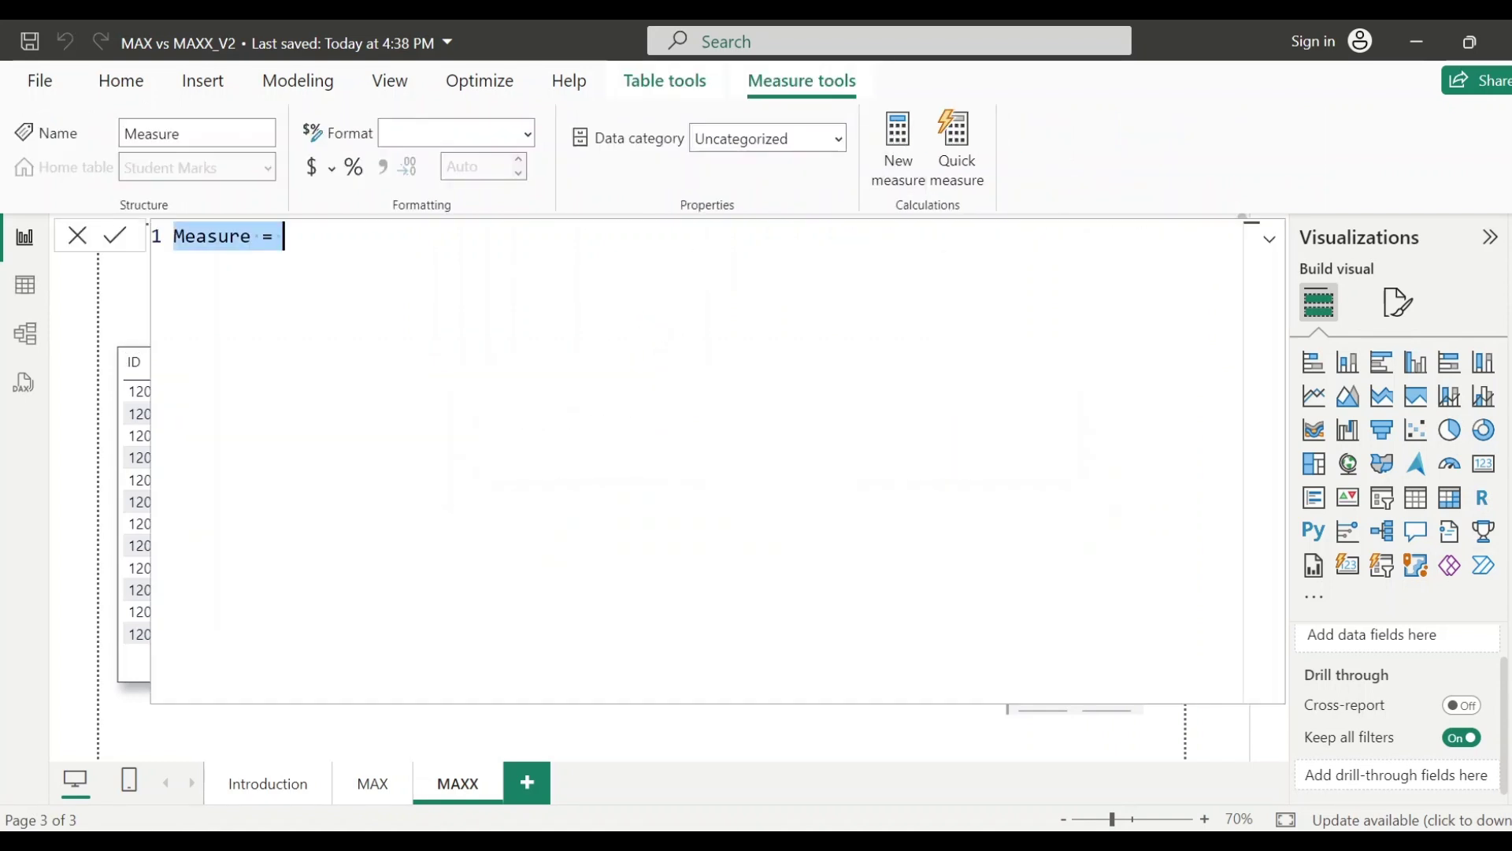
type("MAXX_")
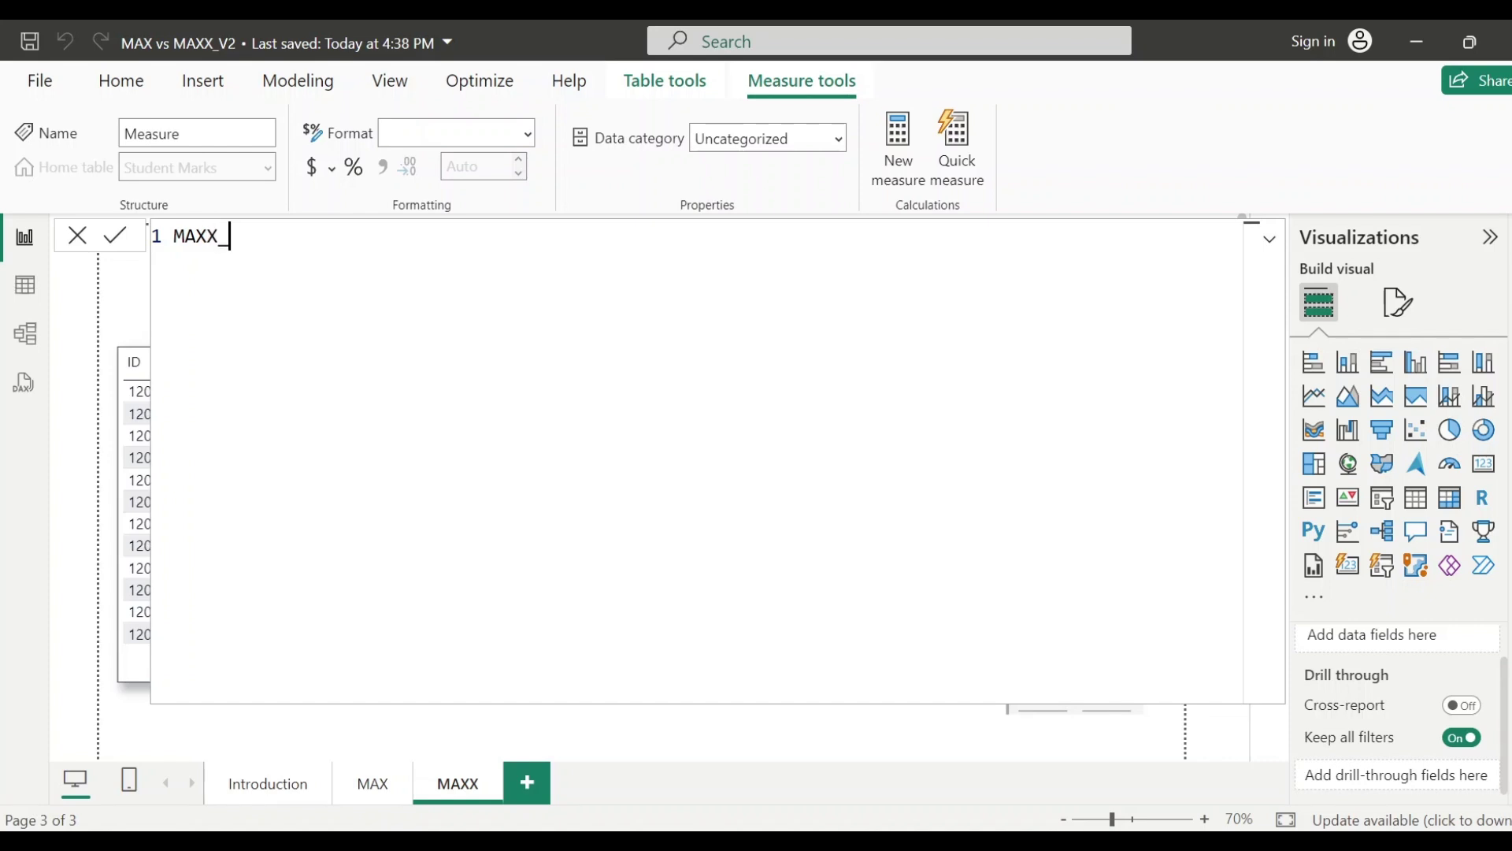
type("Total Marks =")
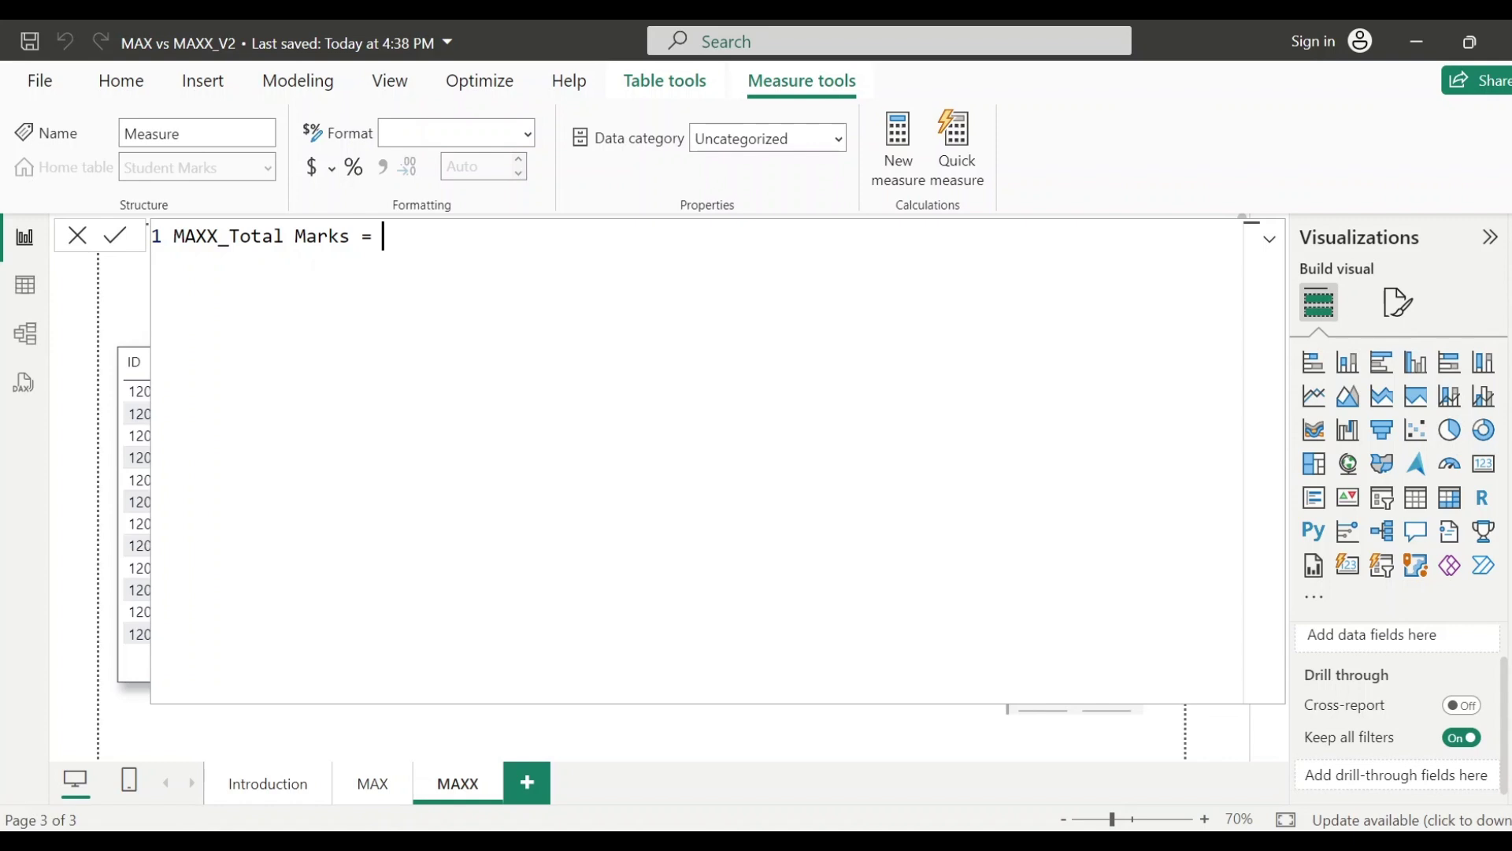
type(" MAXX")
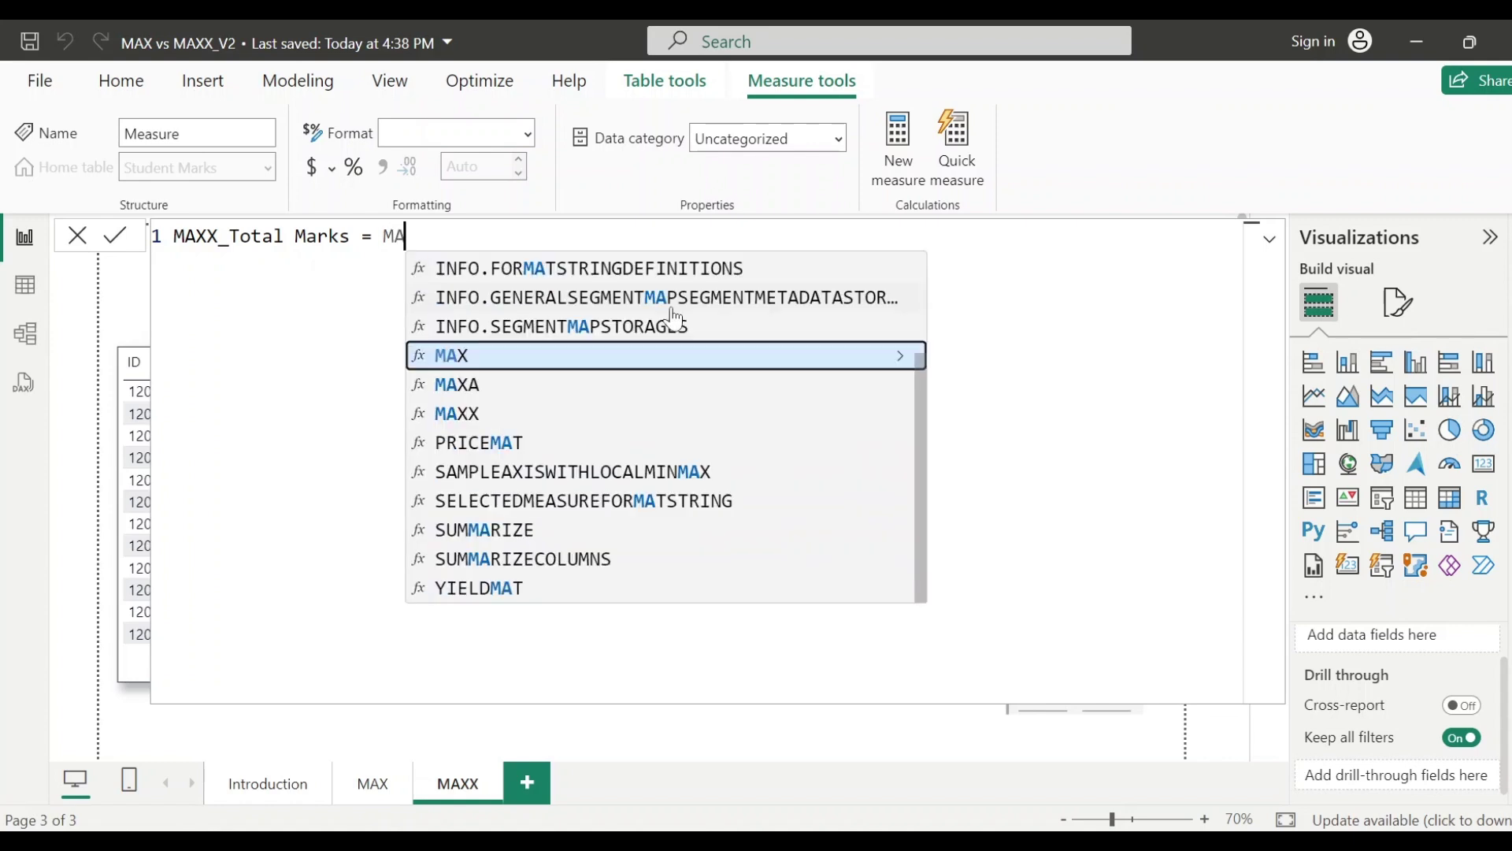
type("(")
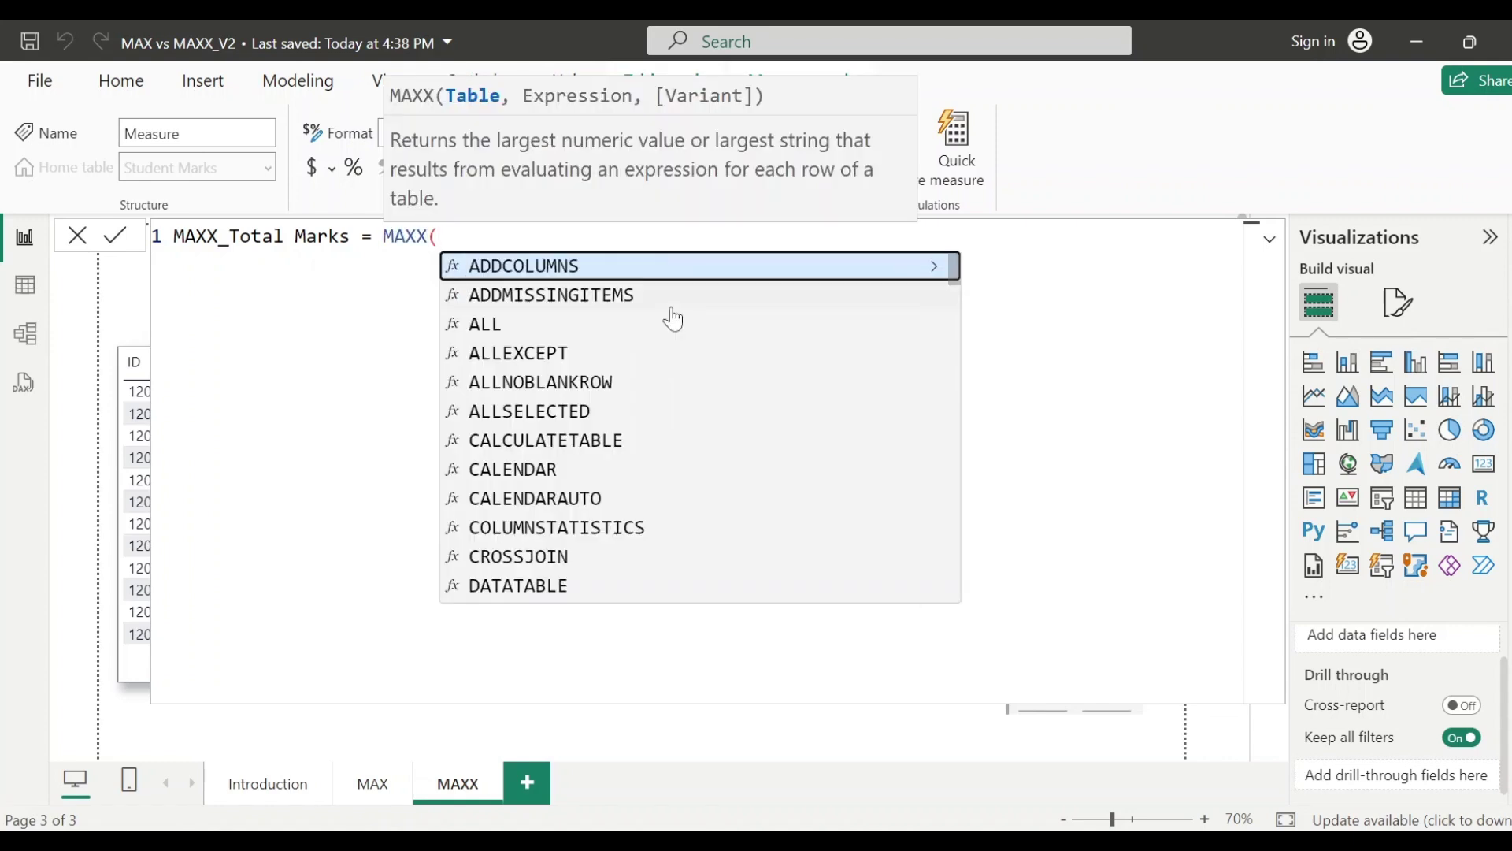
type("STU")
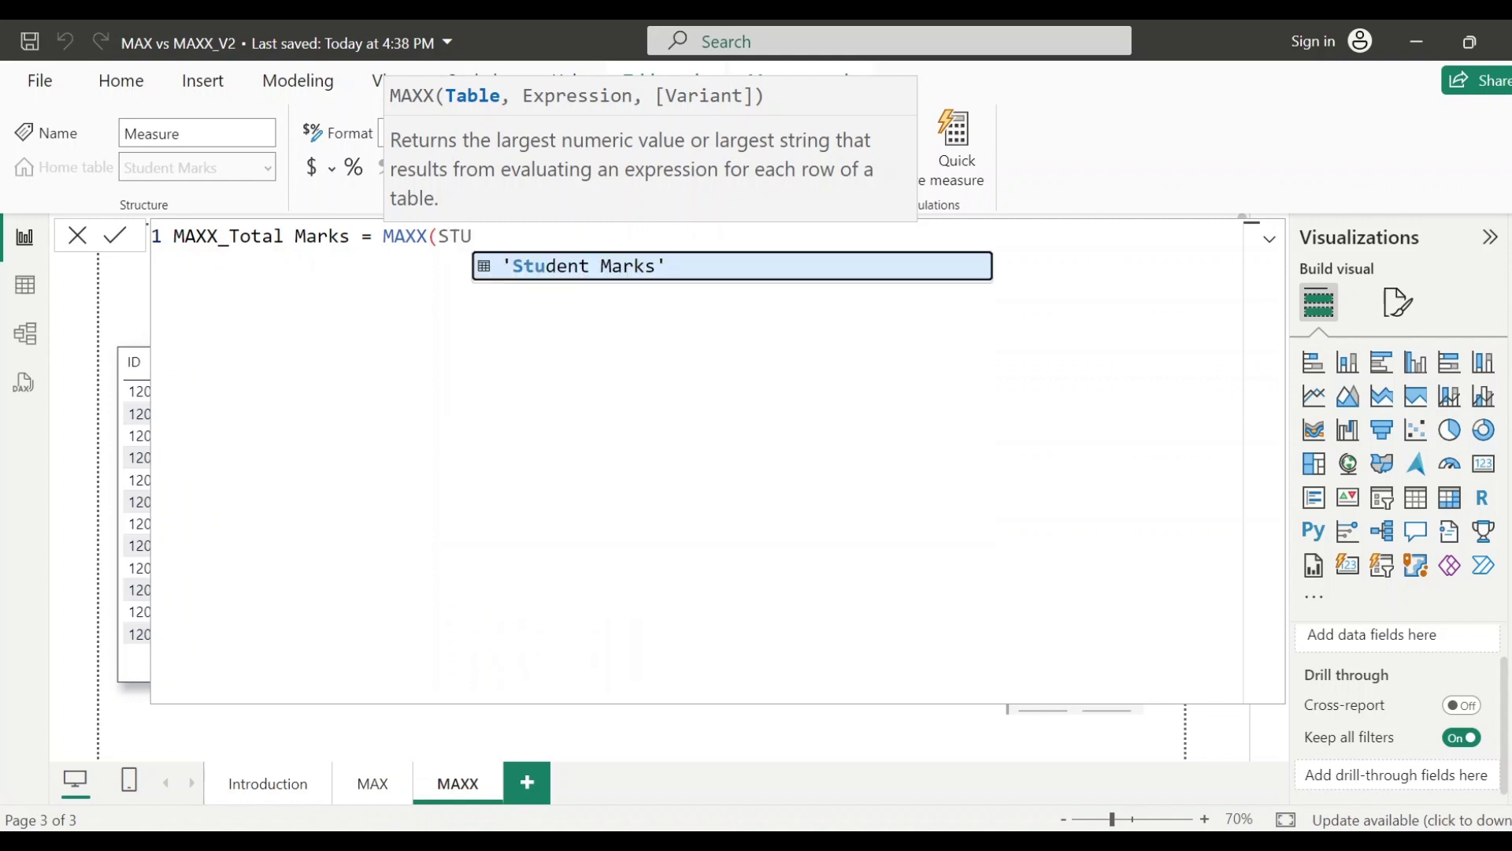
key("Tab")
type(",")
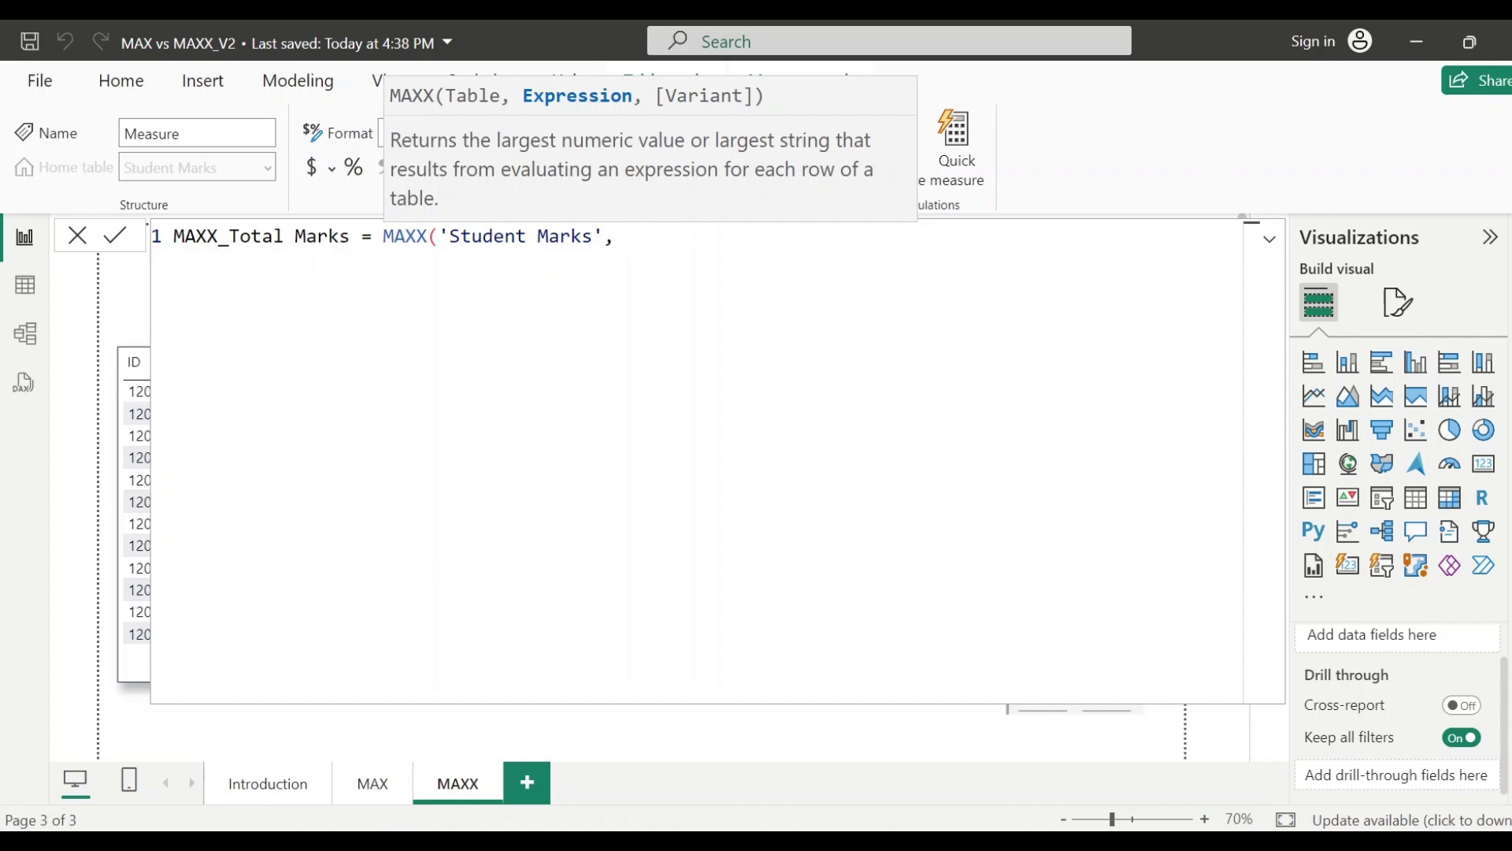
Step: Complete the MAXX expression as the sum of Marks in Chemistry, Marks in Math and Marks in Physics, and commit the measure
type("MARK")
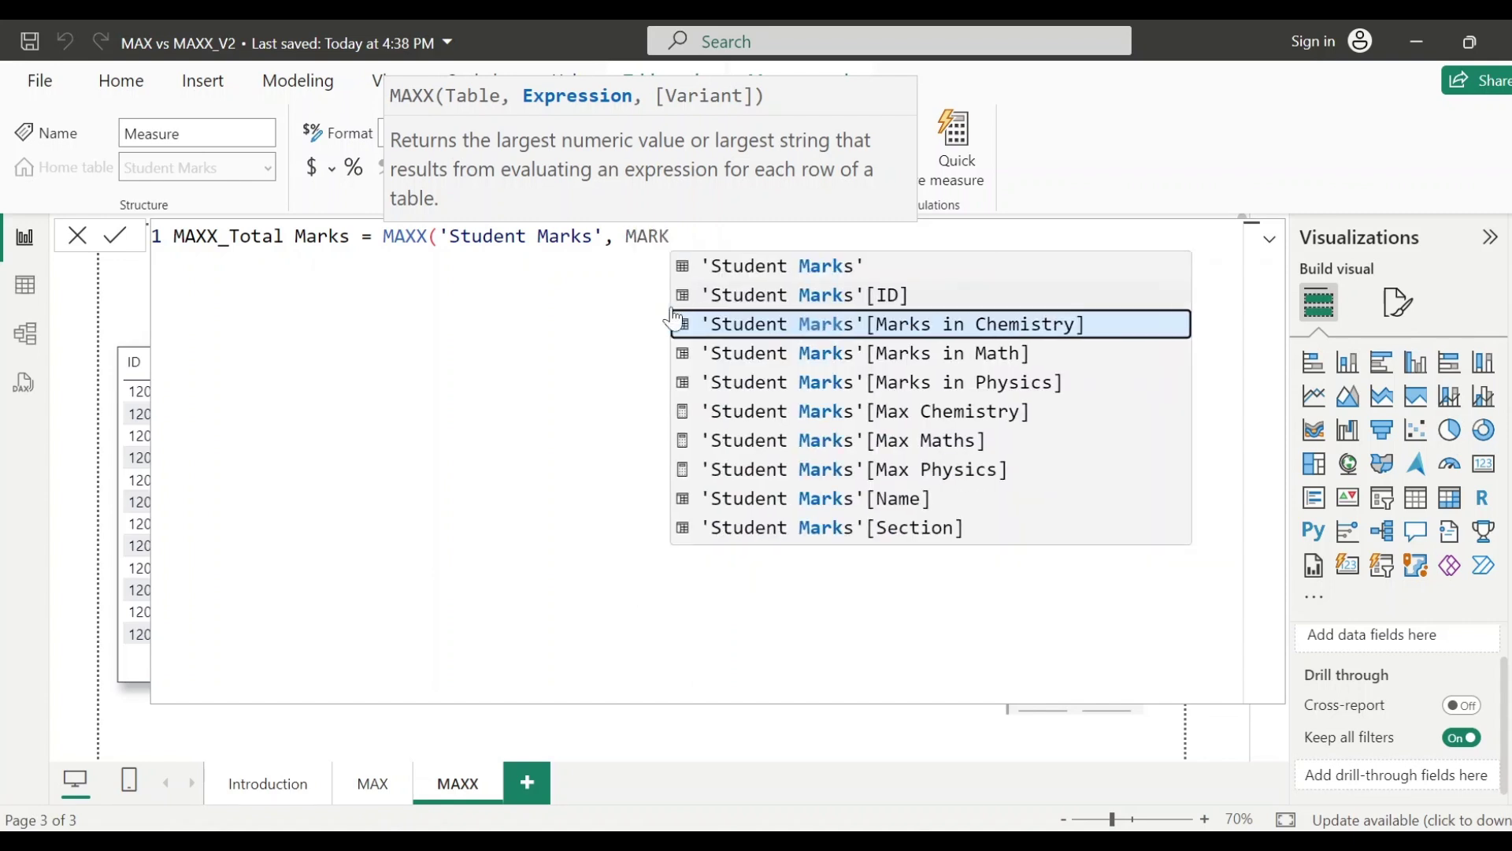
key("Tab")
type("+MARKS")
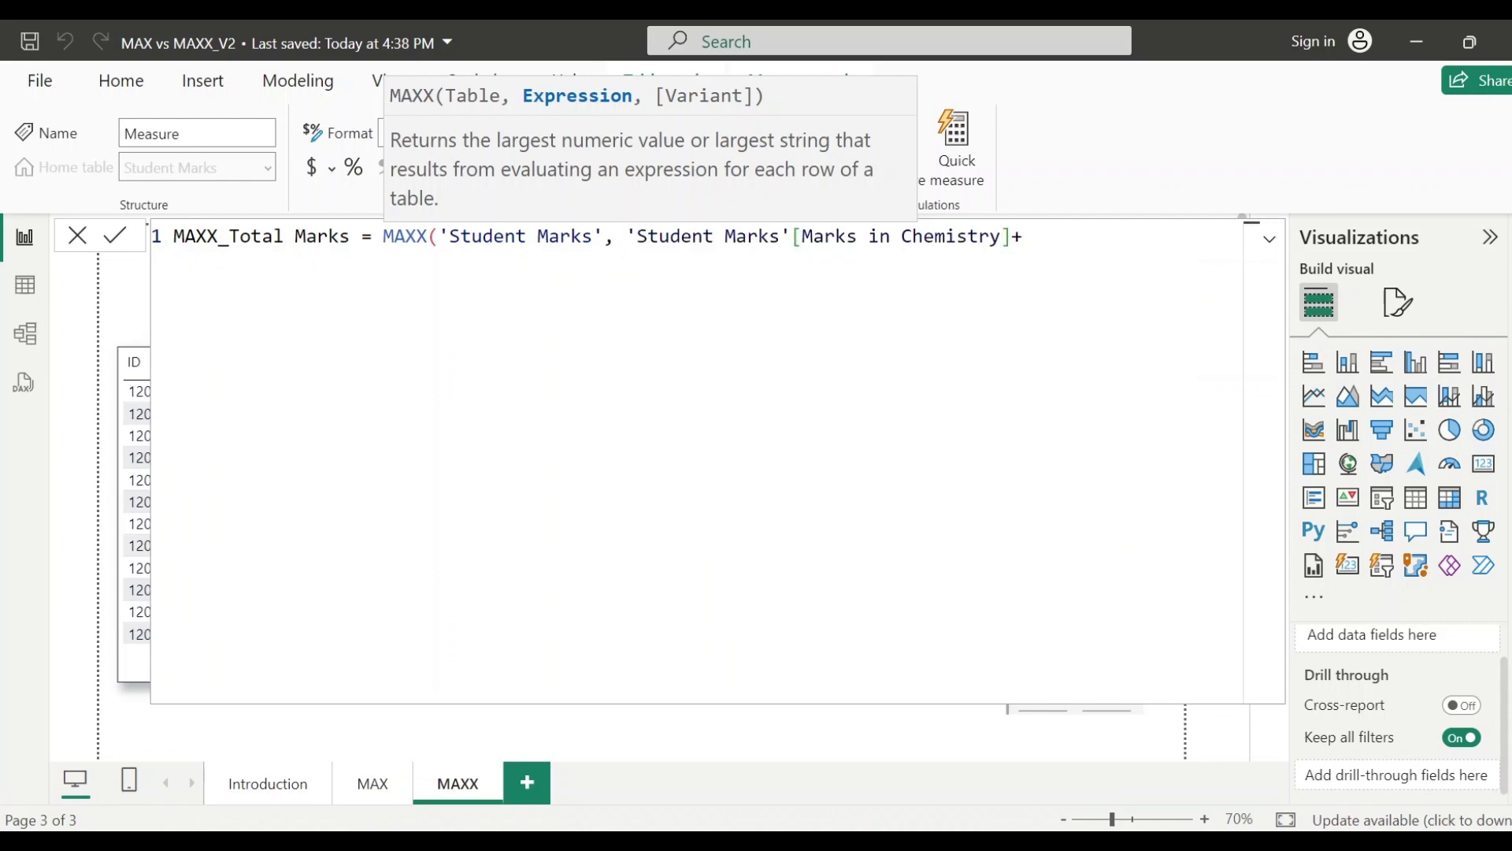
key("Down")
key("Tab")
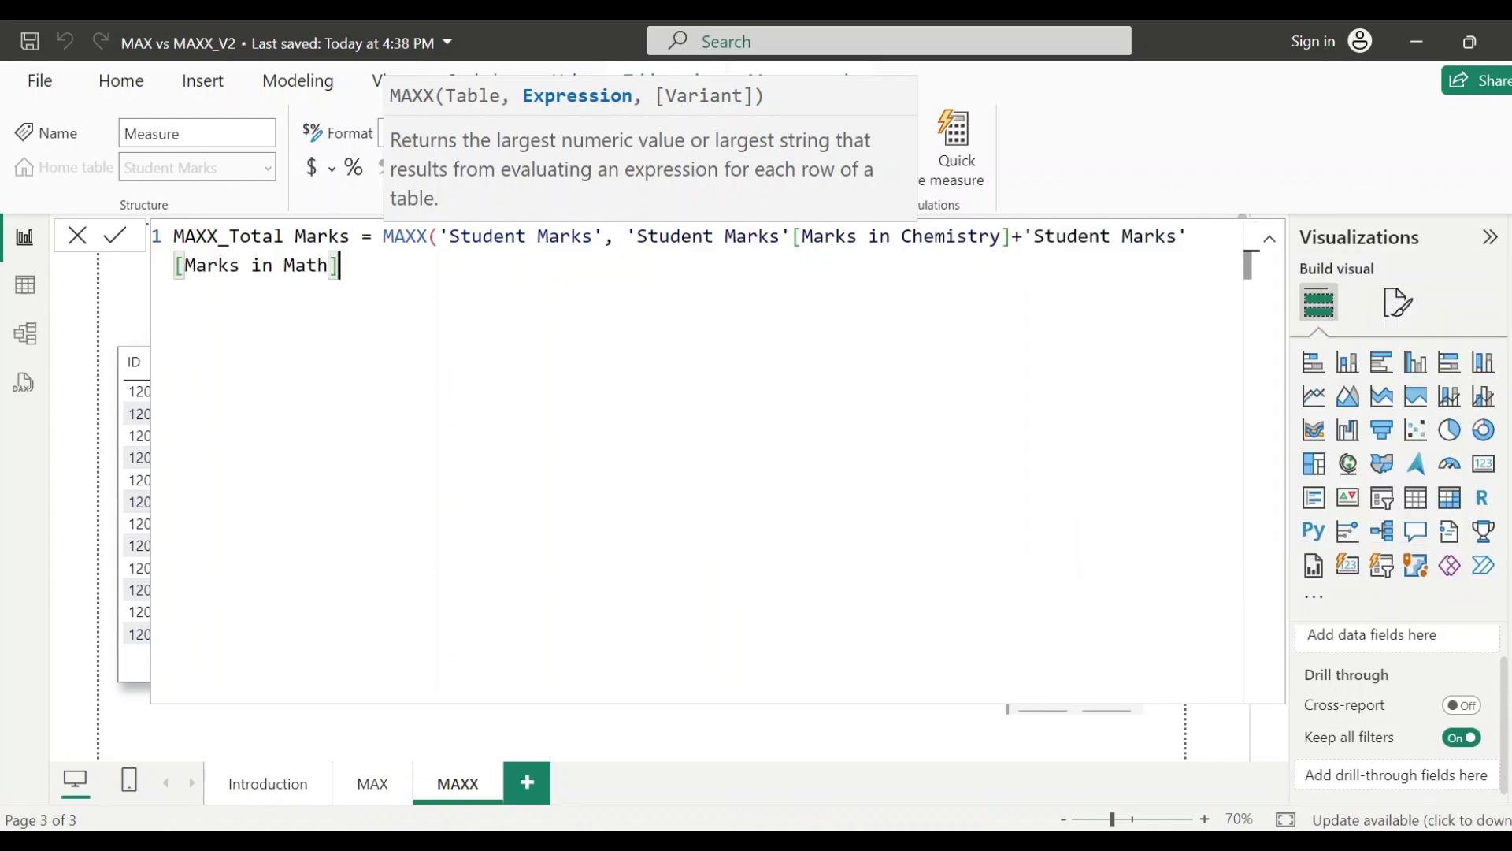
type("+MARKS")
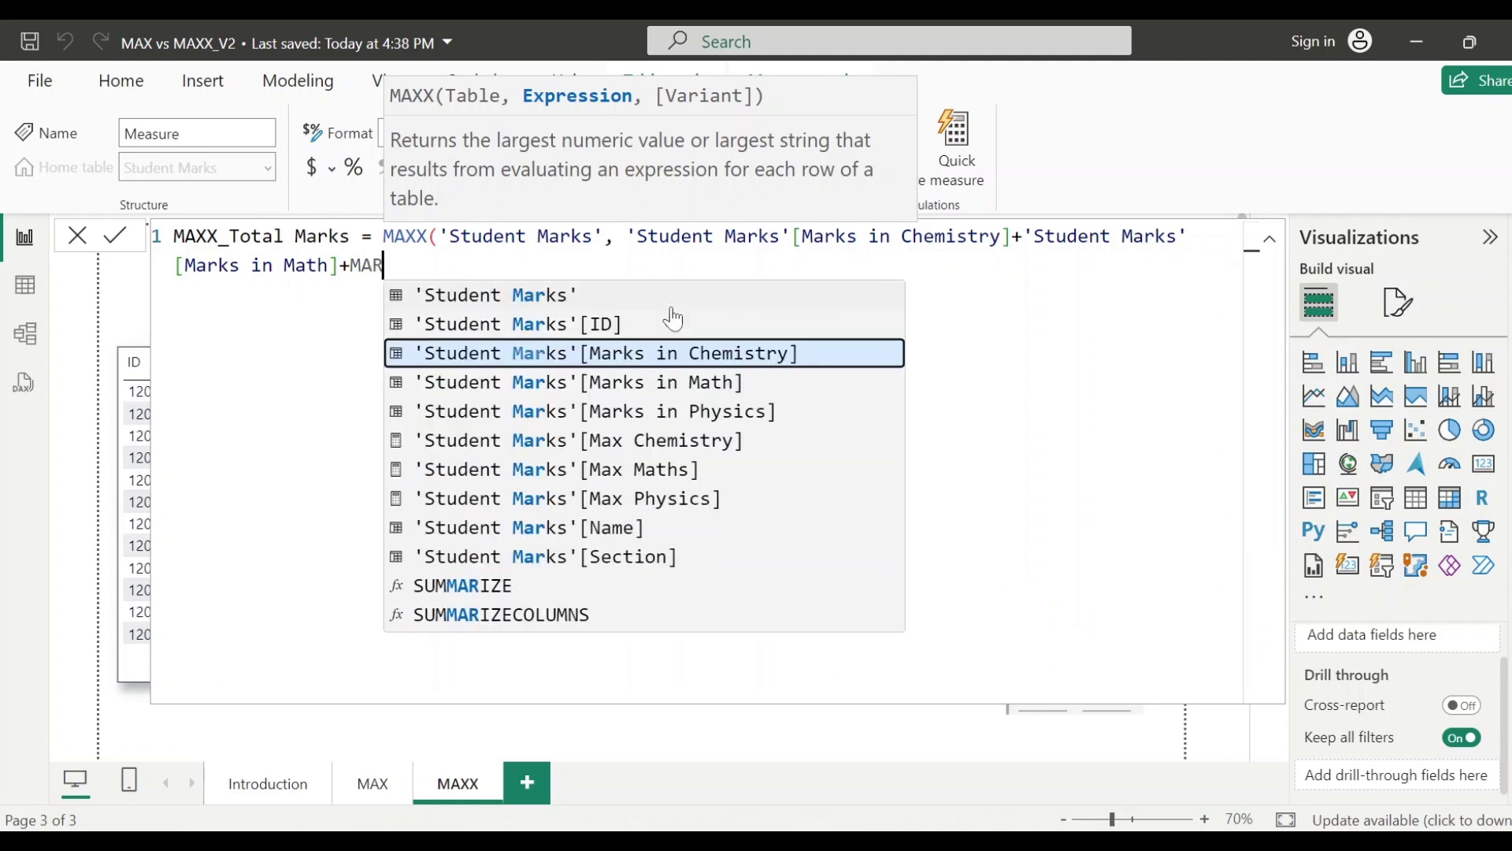
key("Down")
key("Down")
key("Tab")
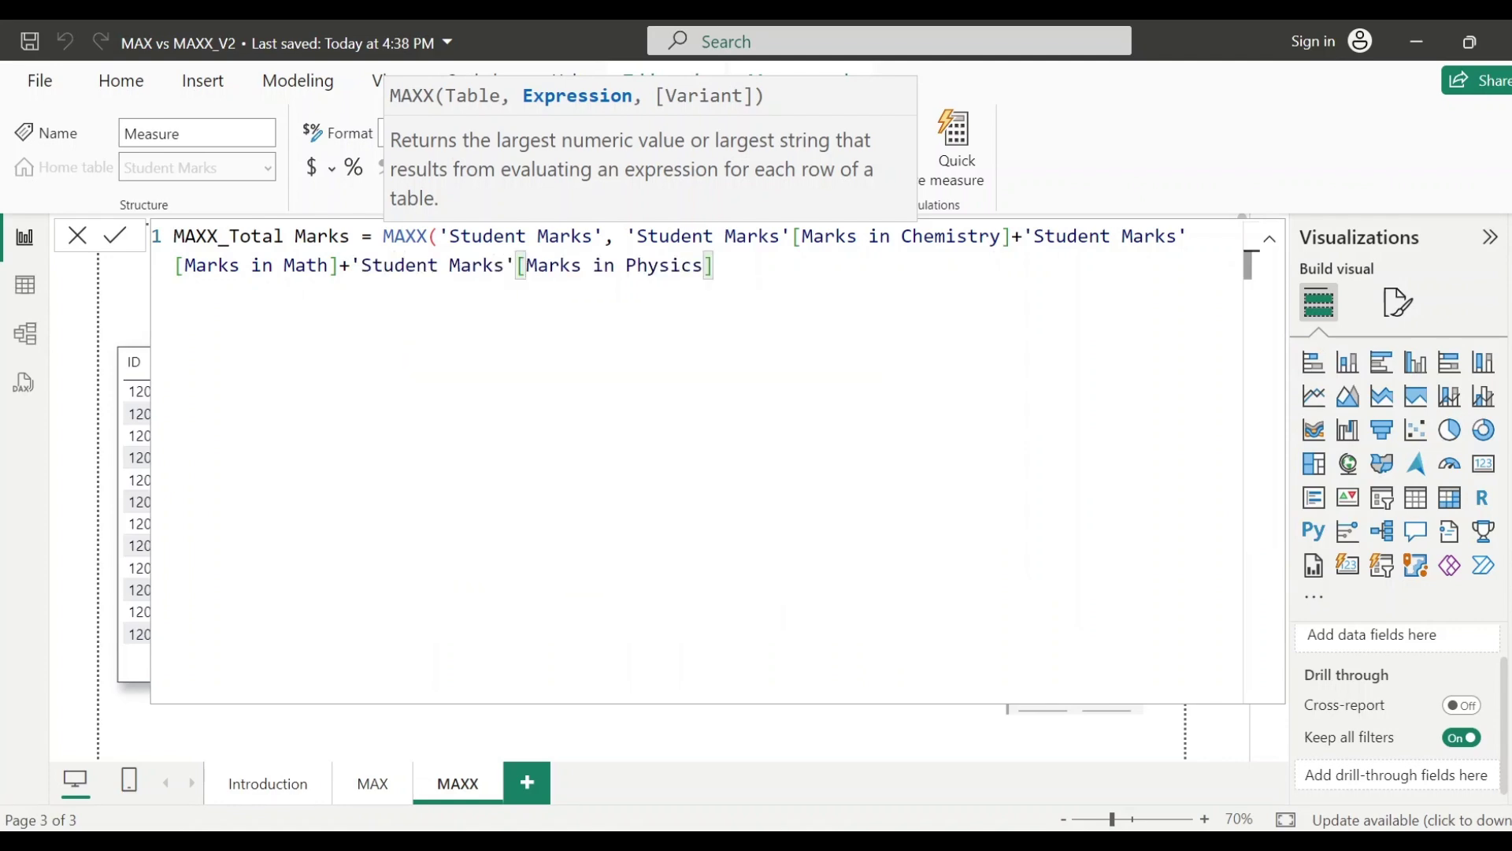
type(")")
key("Return")
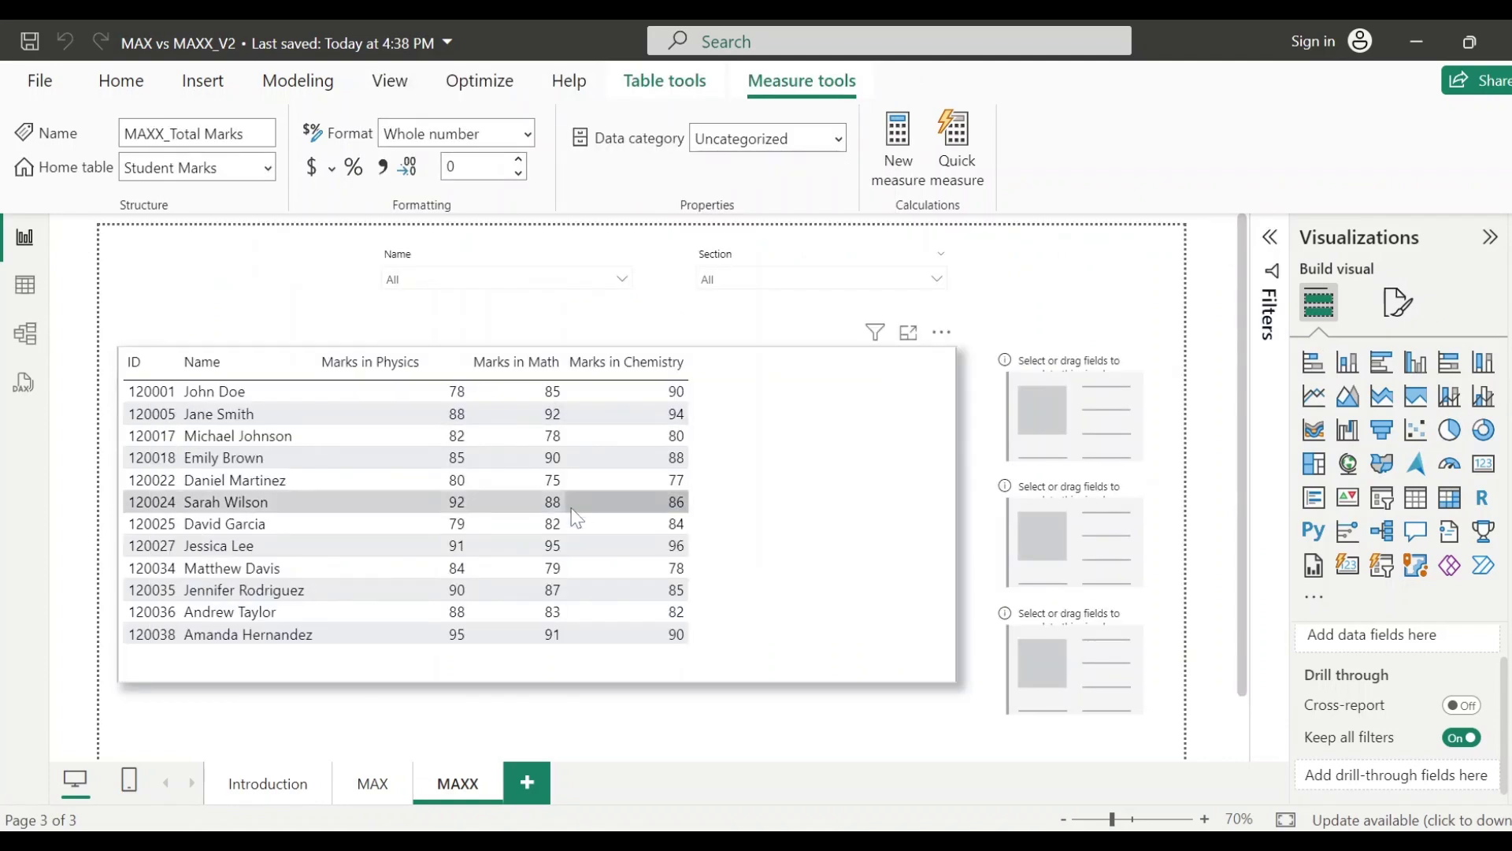
Step: Add the MAXX_Total Marks measure to the student marks table and to the first empty card
left_click(811, 513)
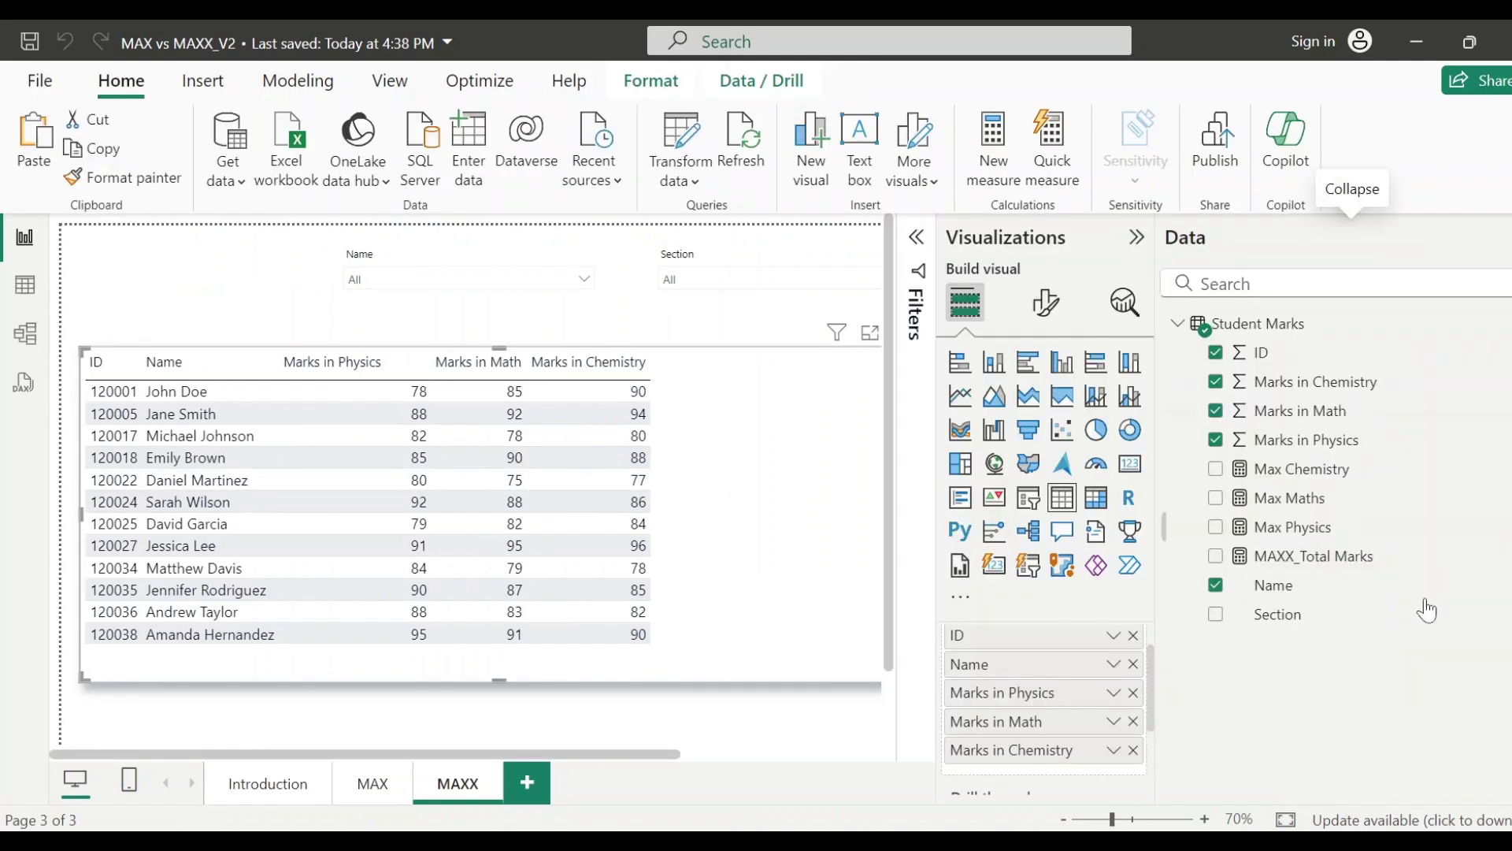
left_click(1216, 556)
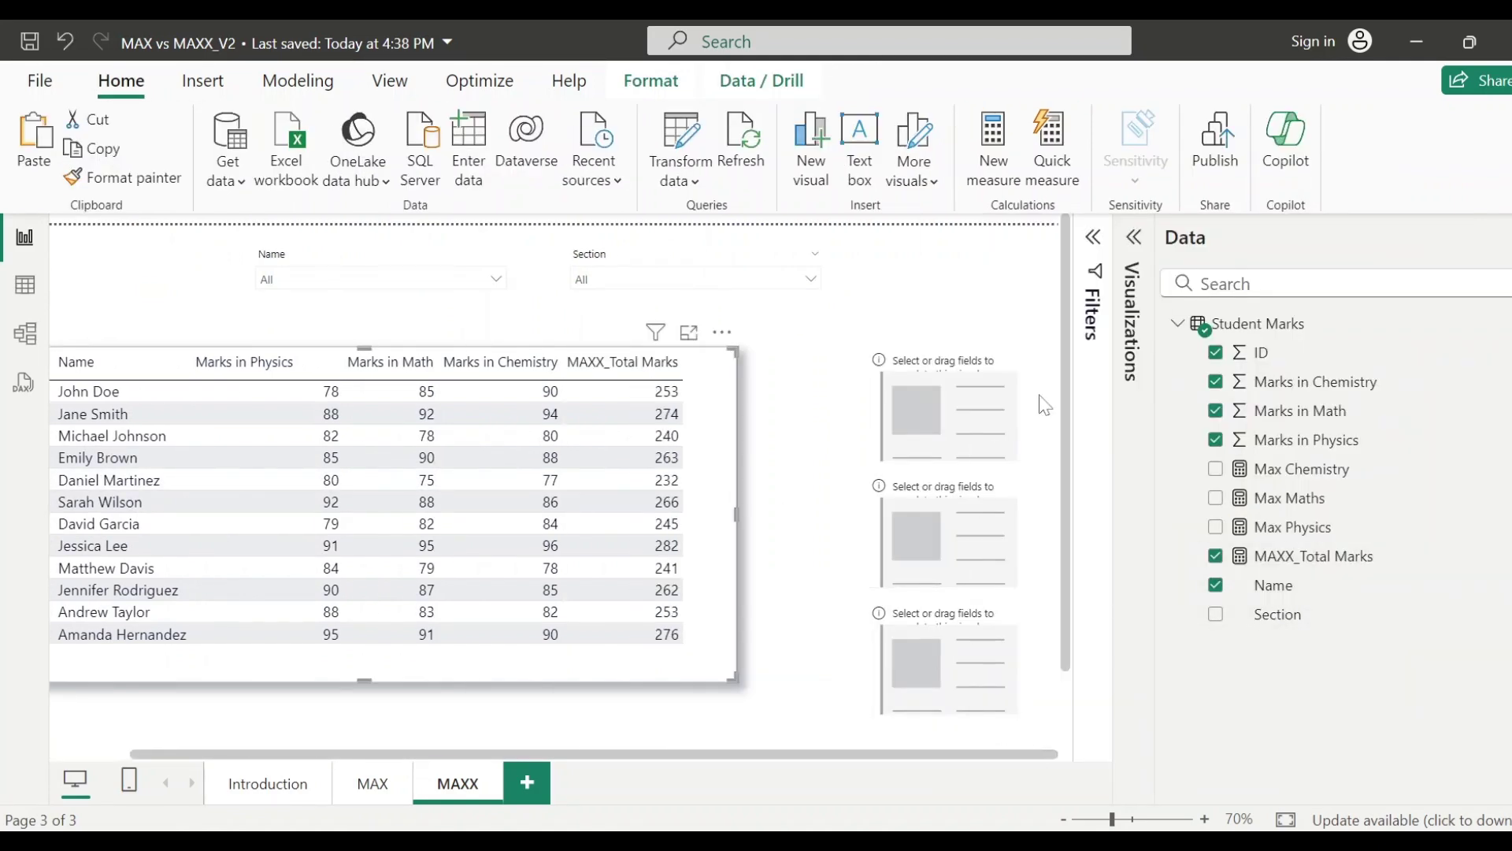
left_click(1025, 422)
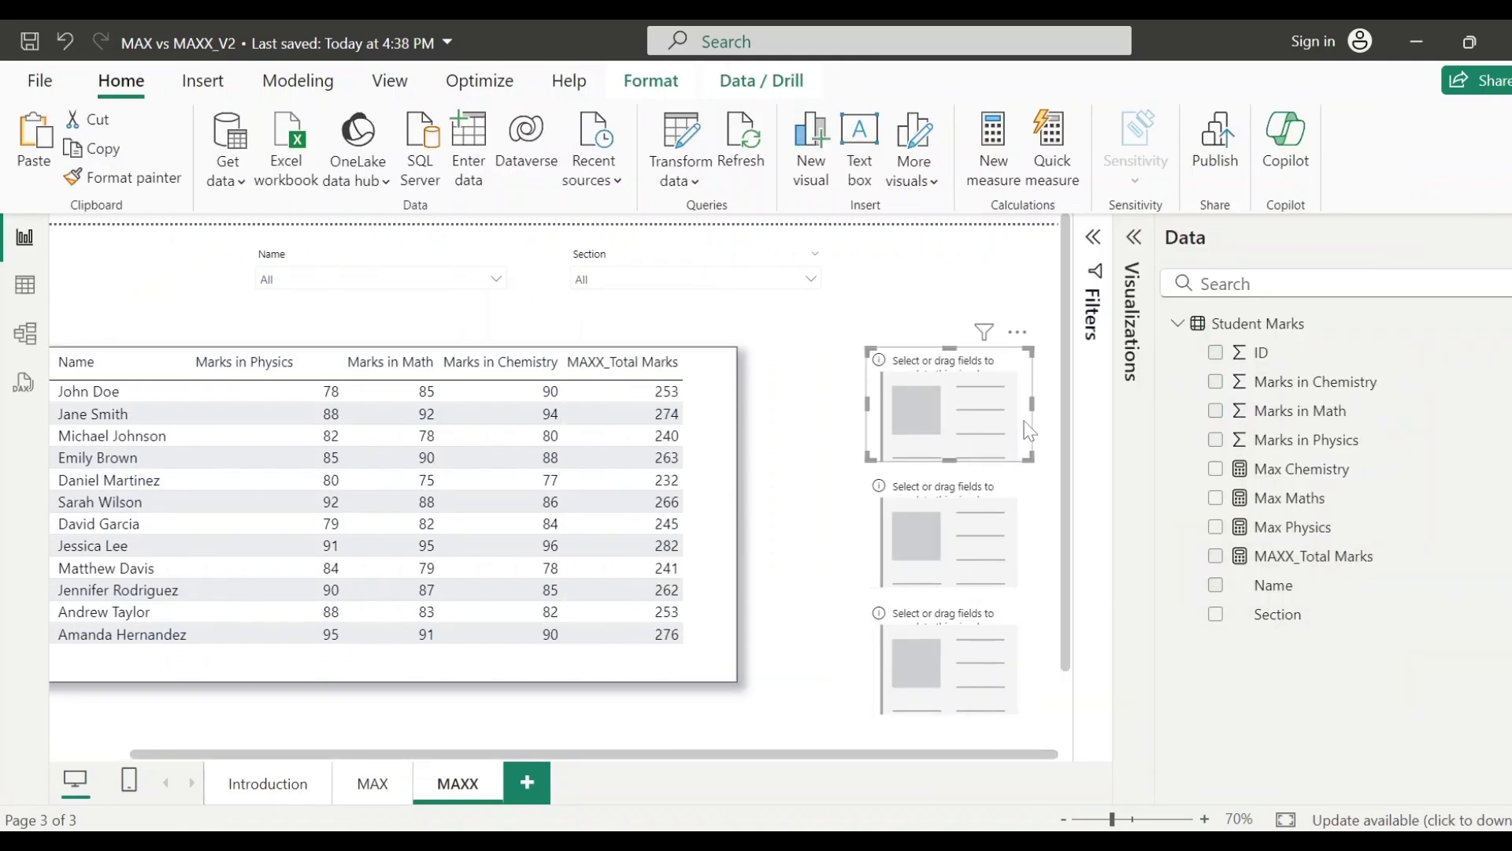
left_click(1216, 556)
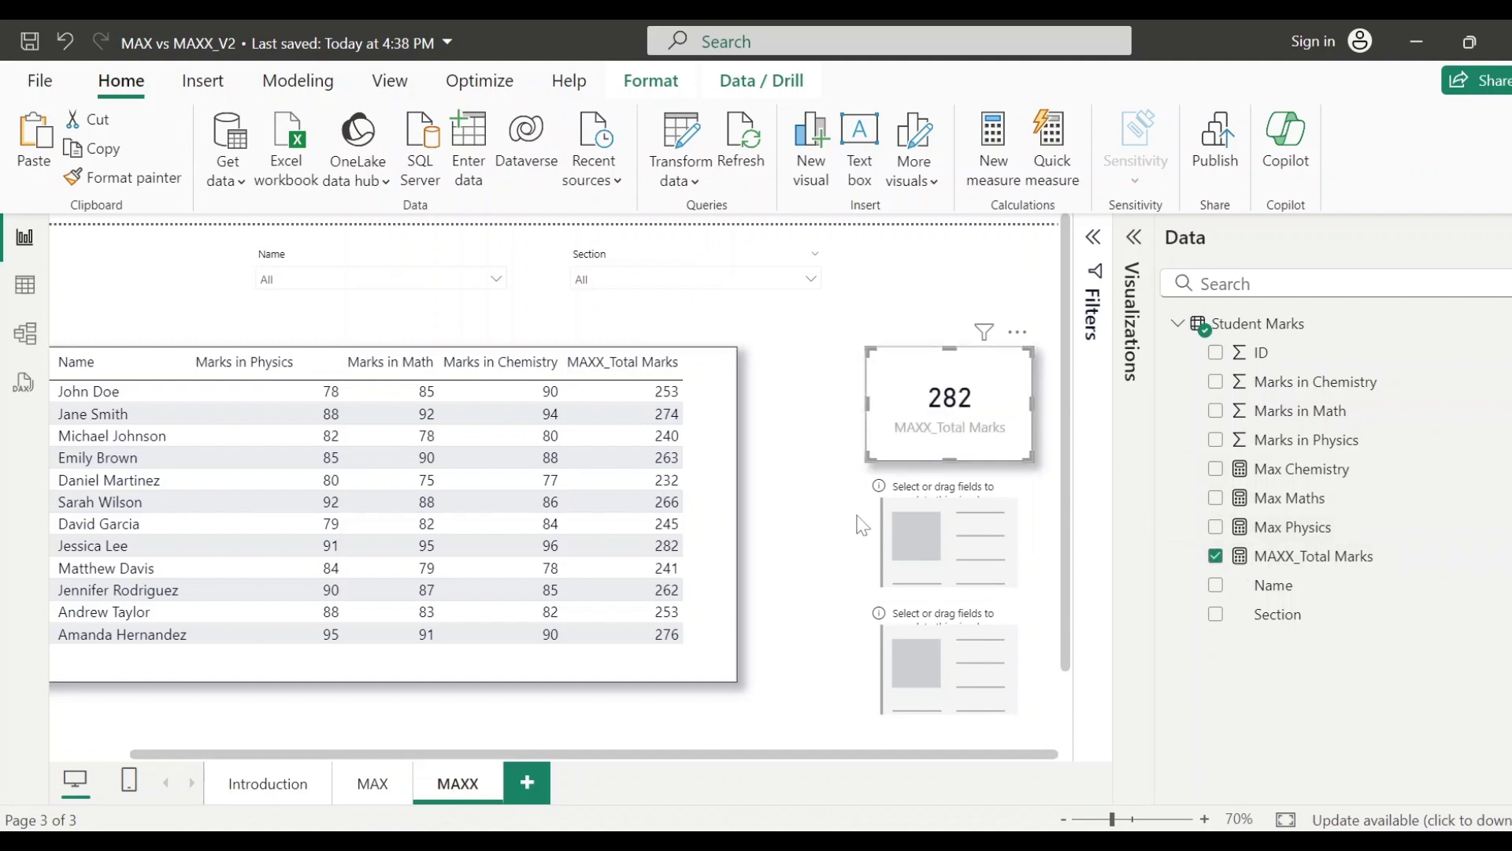
Step: Sort the student marks table by MAXX_Total Marks in descending order and deselect the visual
left_click(873, 370)
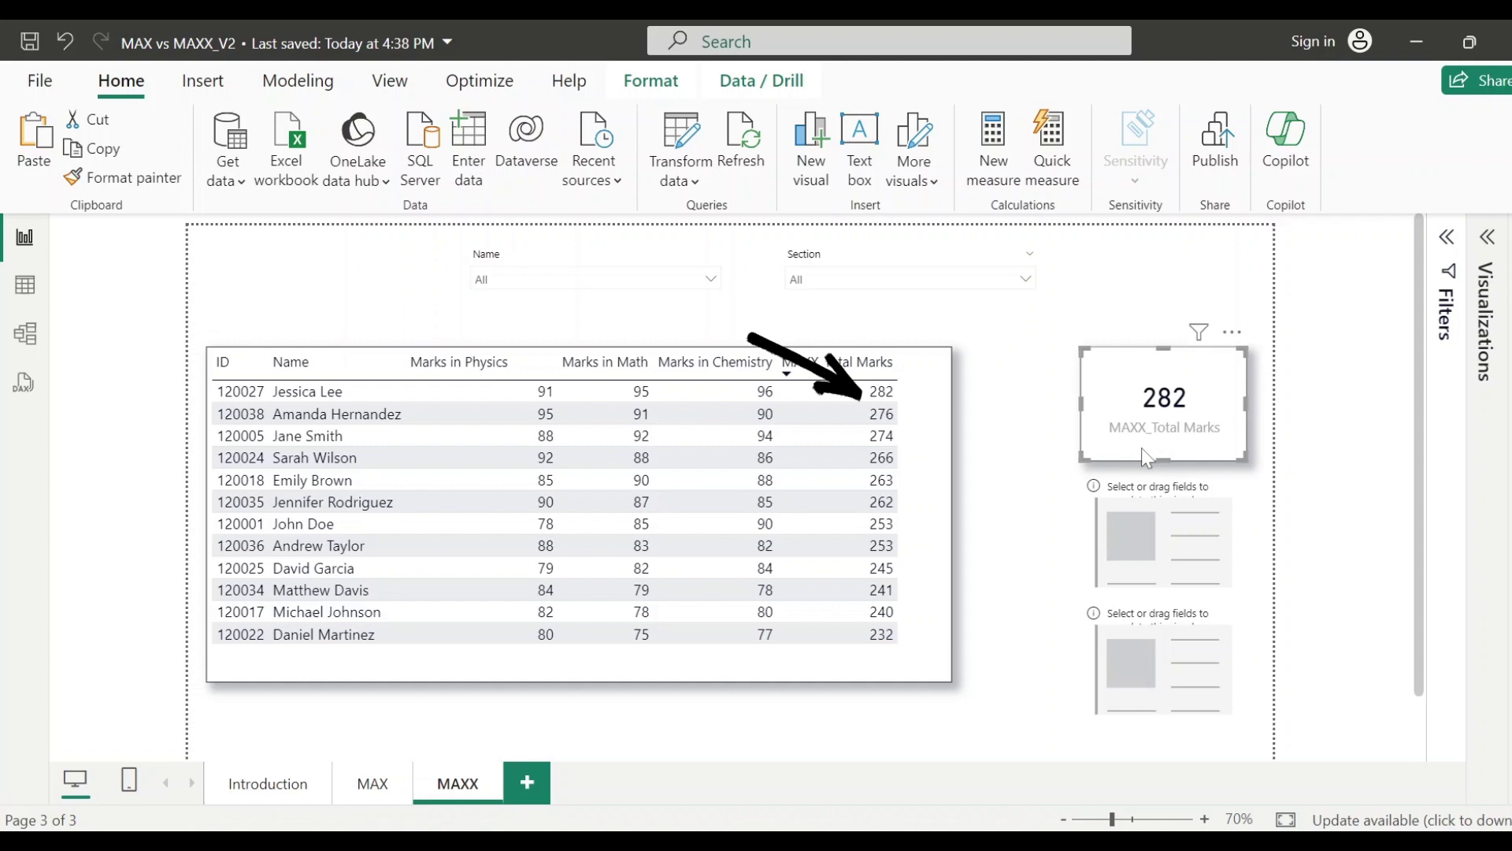
key("Escape")
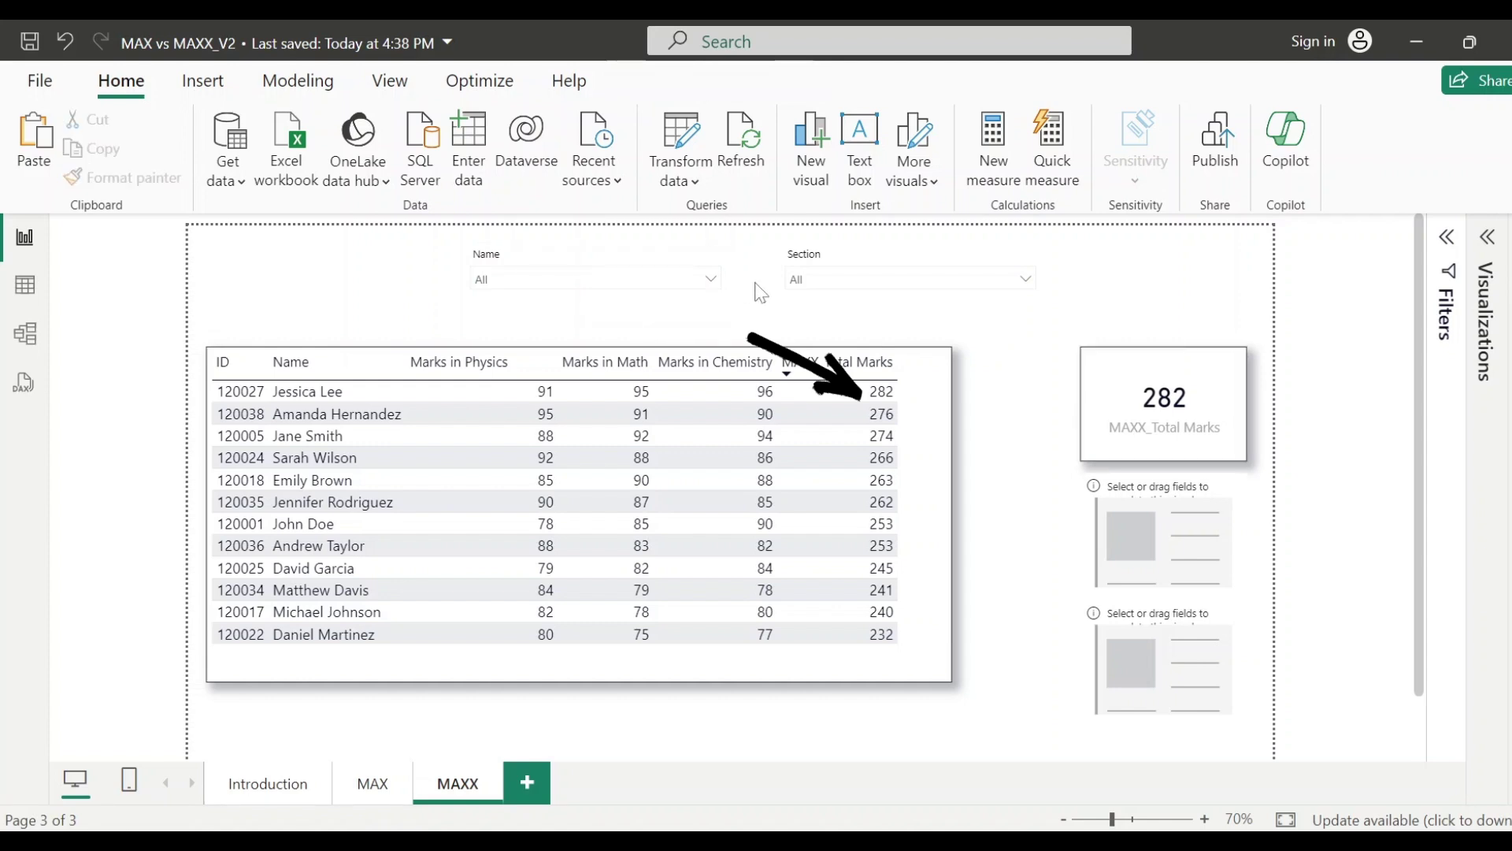
Step: Filter the report with the Name slicer to the first, third, fourth, seventh and ninth listed students
left_click(711, 277)
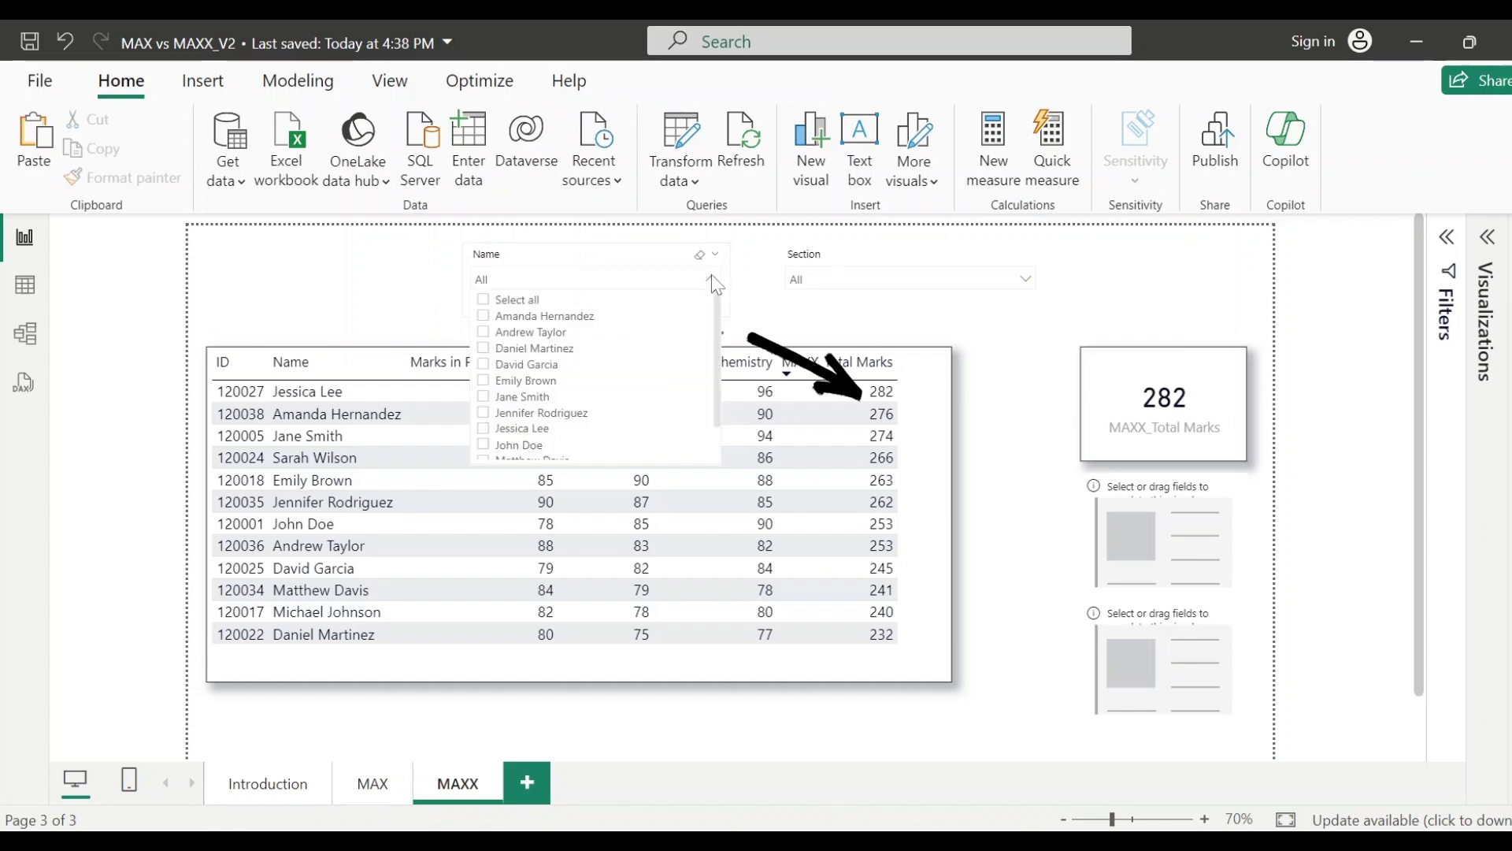
left_click(483, 316)
left_click(484, 413, "ctrl")
left_click(484, 364, "ctrl")
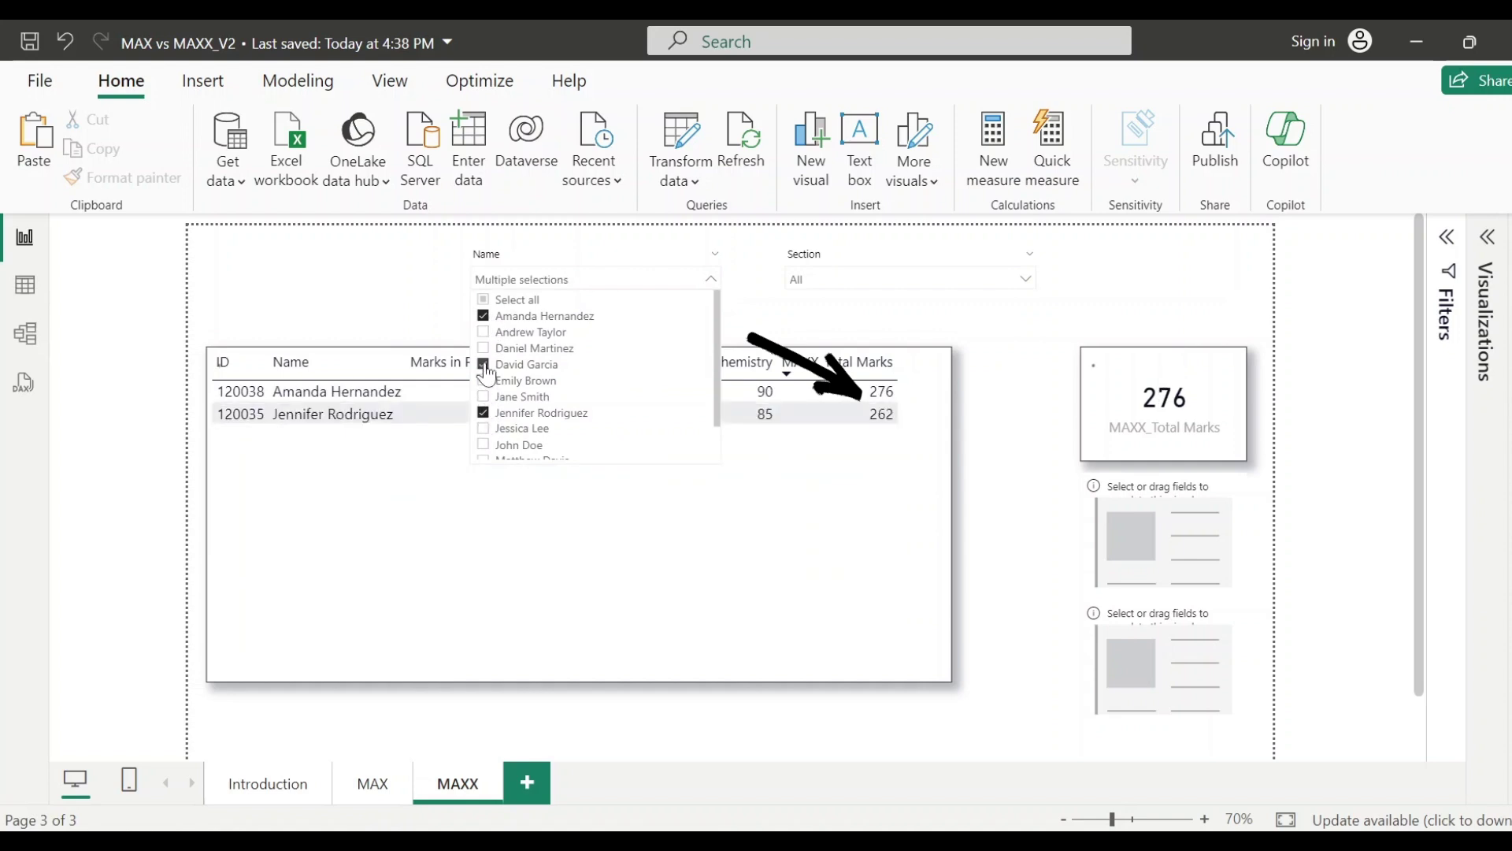
left_click(484, 347, "ctrl")
left_click(484, 446, "ctrl")
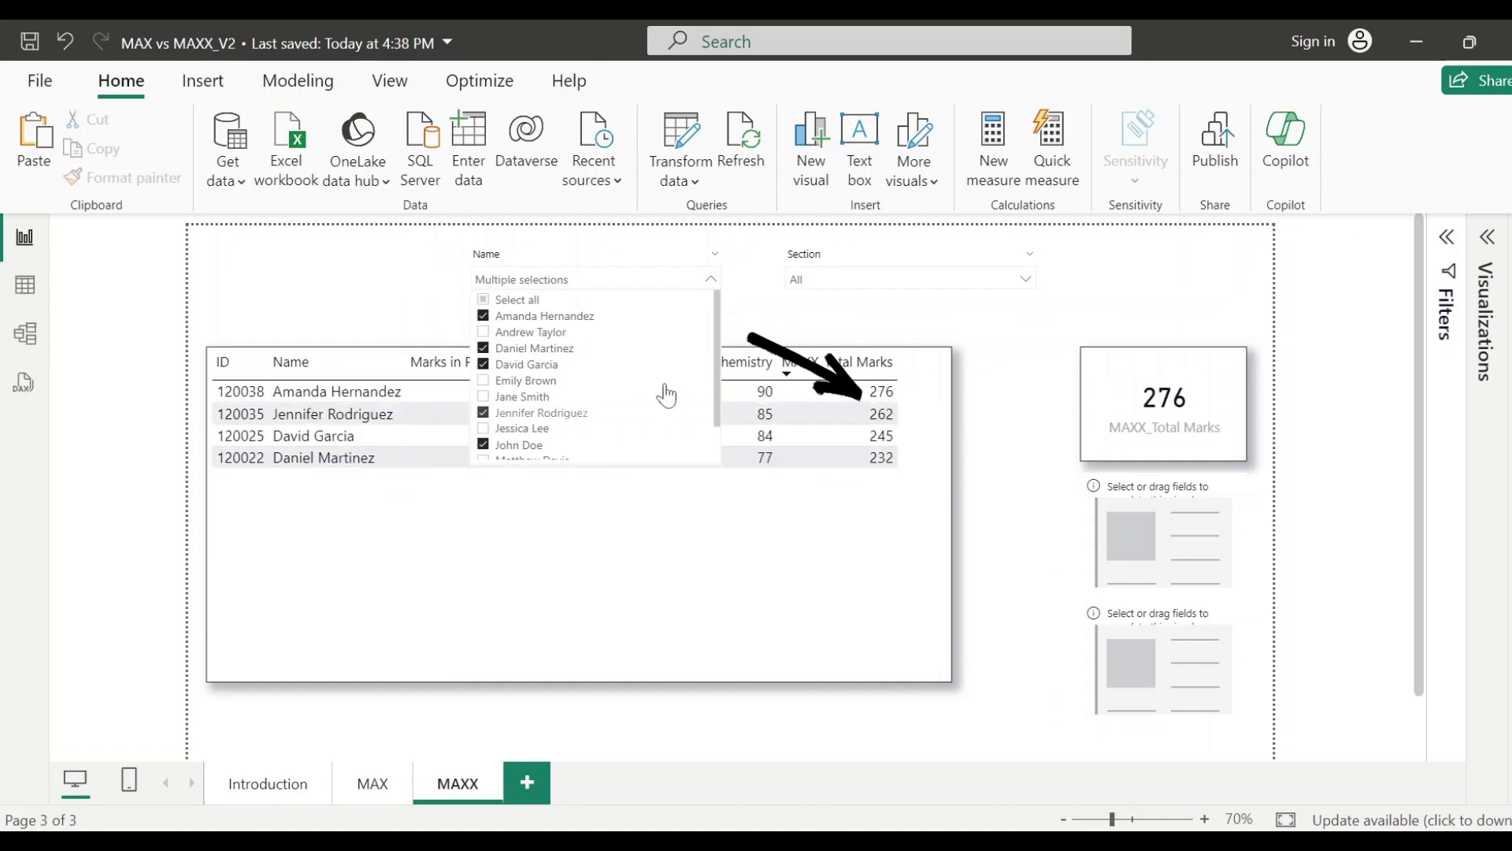
left_click(751, 319)
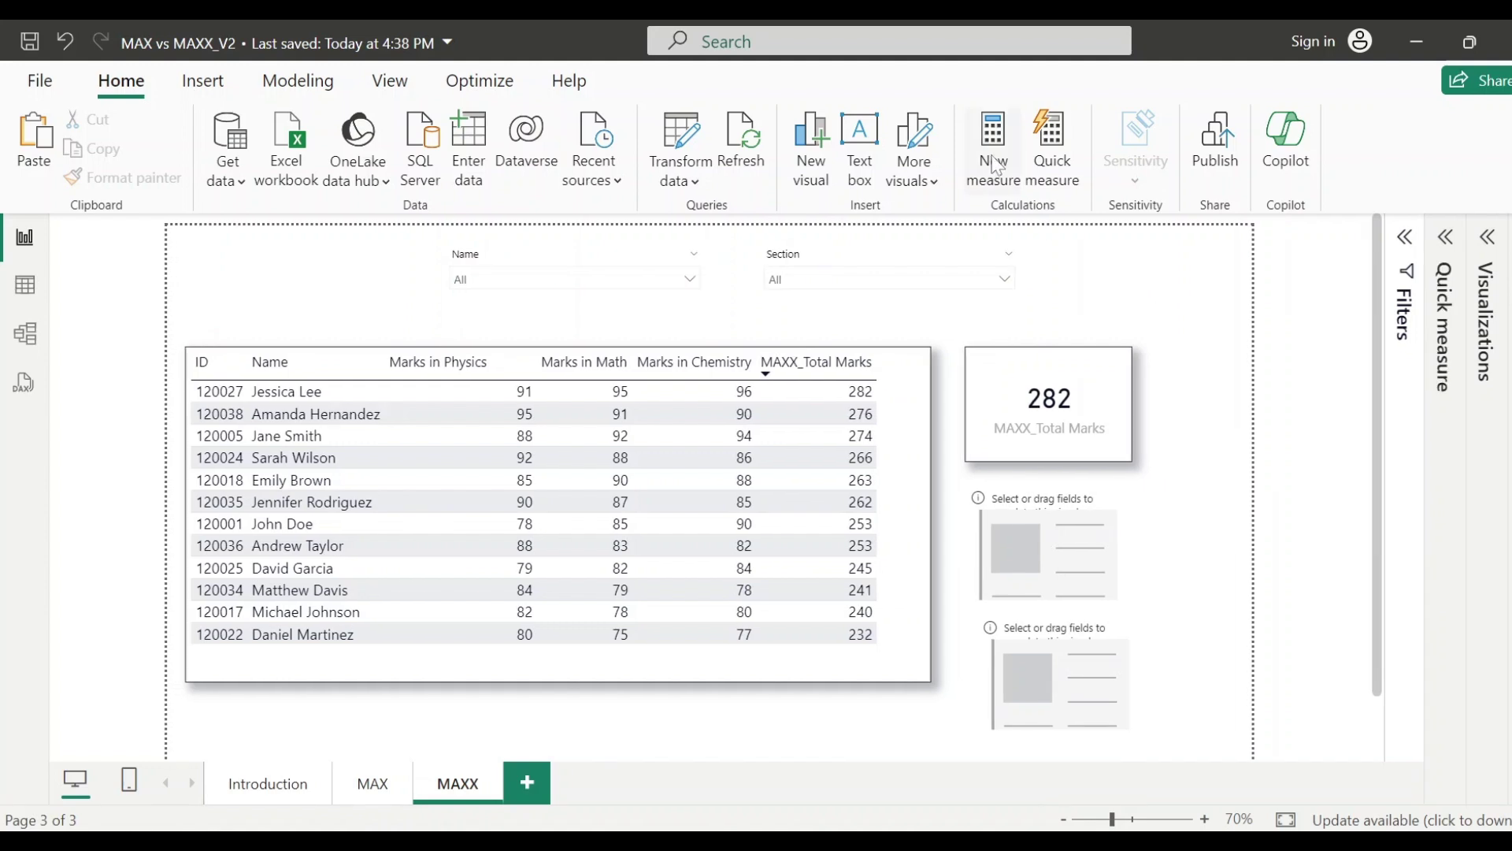
Step: Start a new measure named Section A Total Marks with the MAXX function
left_click(994, 157)
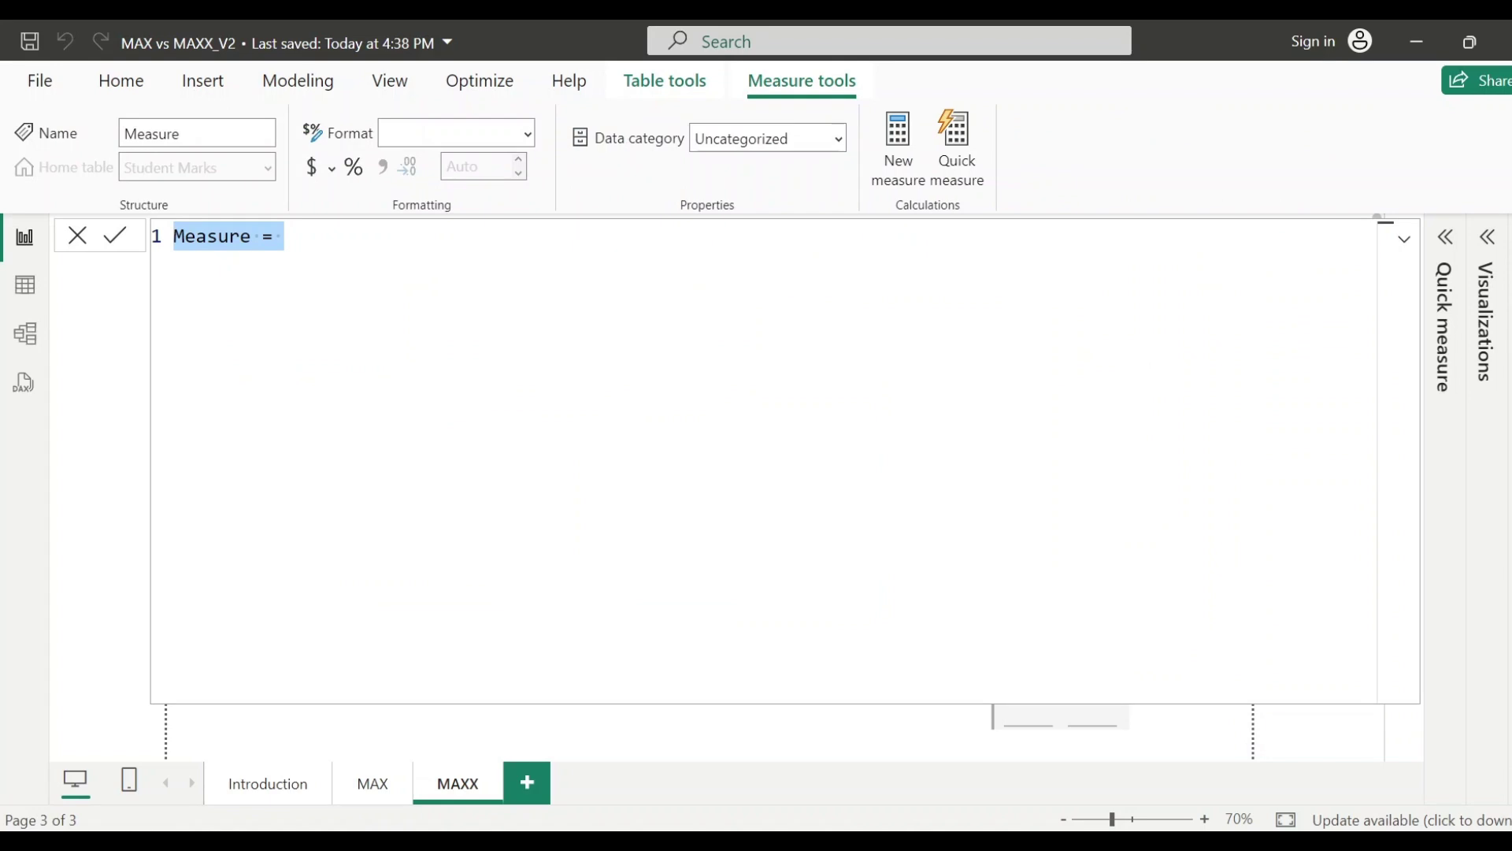
type("Section")
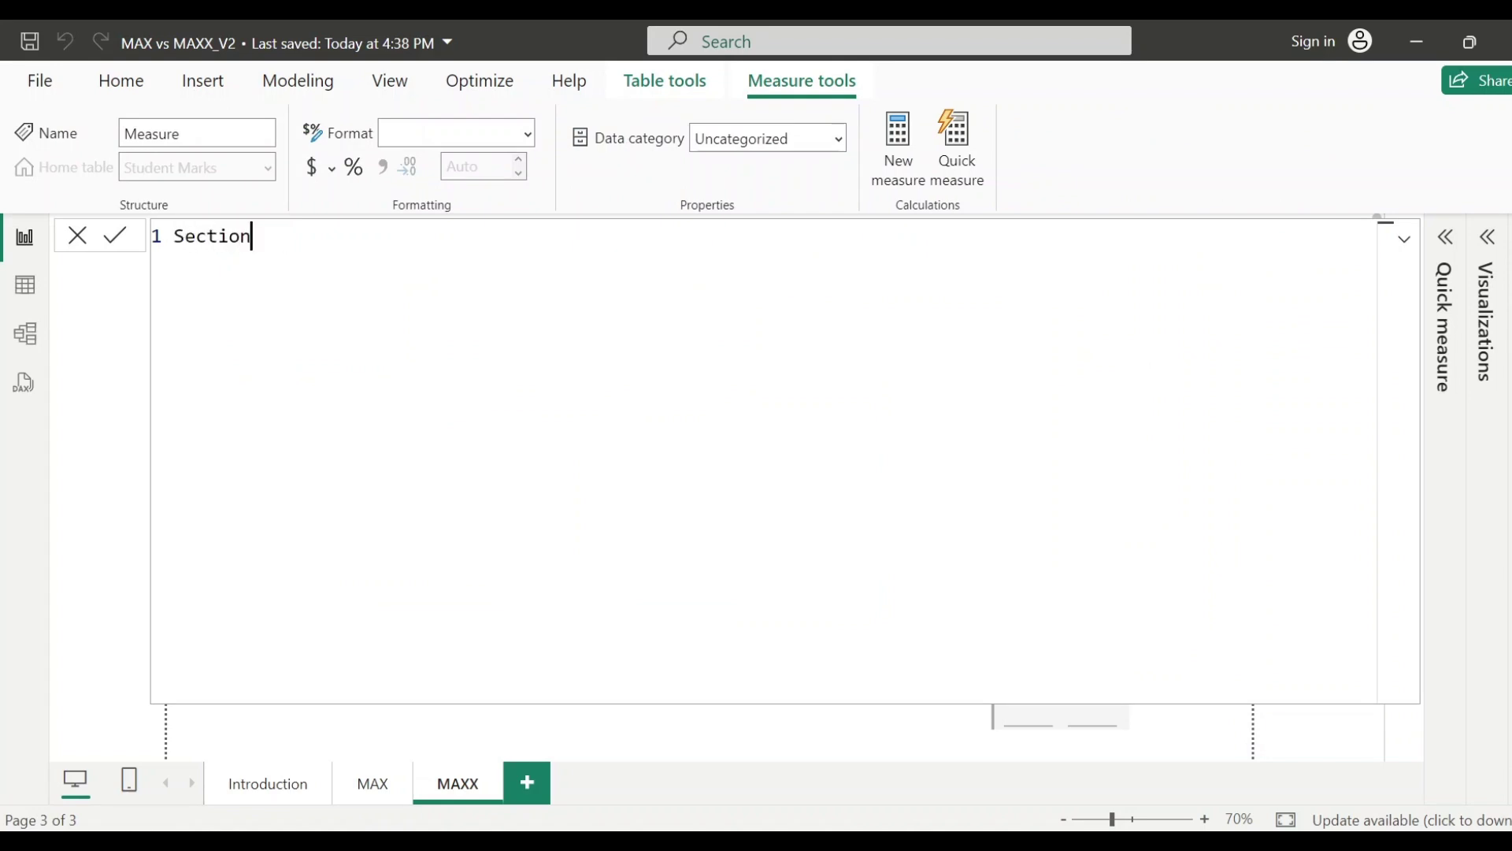
type(" A Total Marks =")
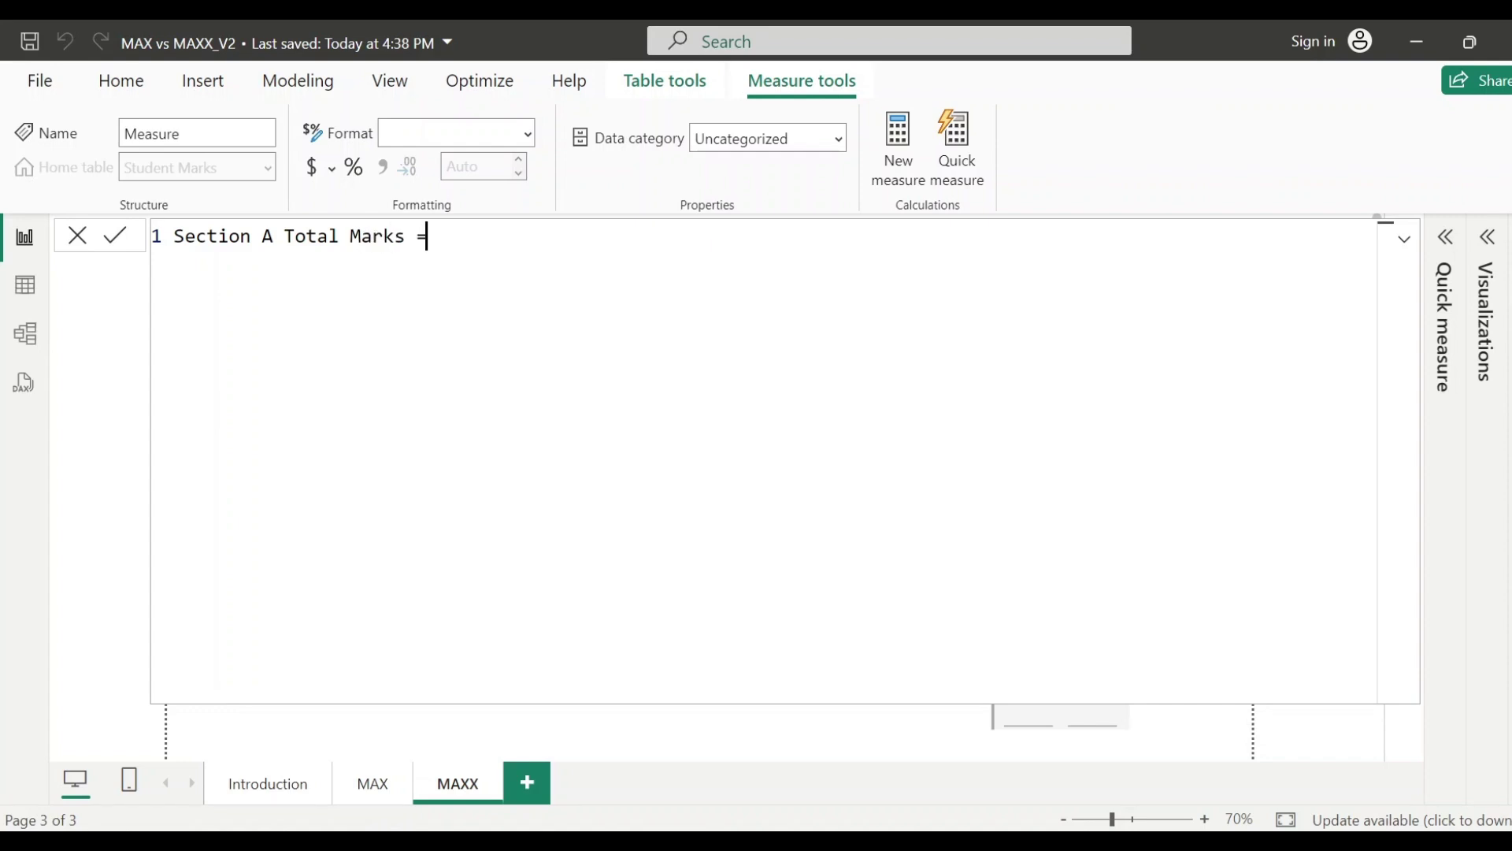
type(" MAXX")
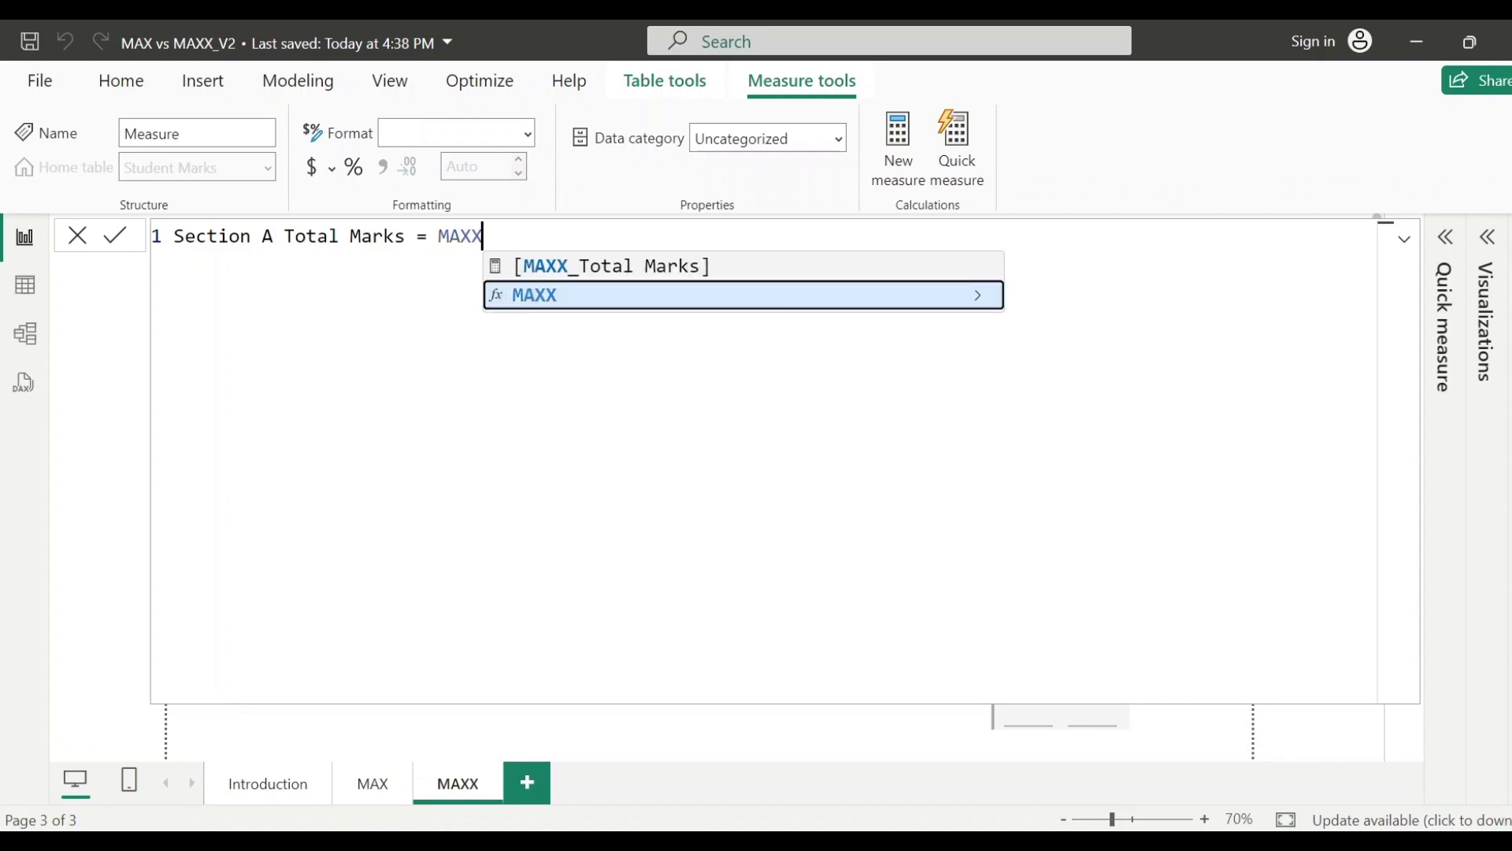
type("(")
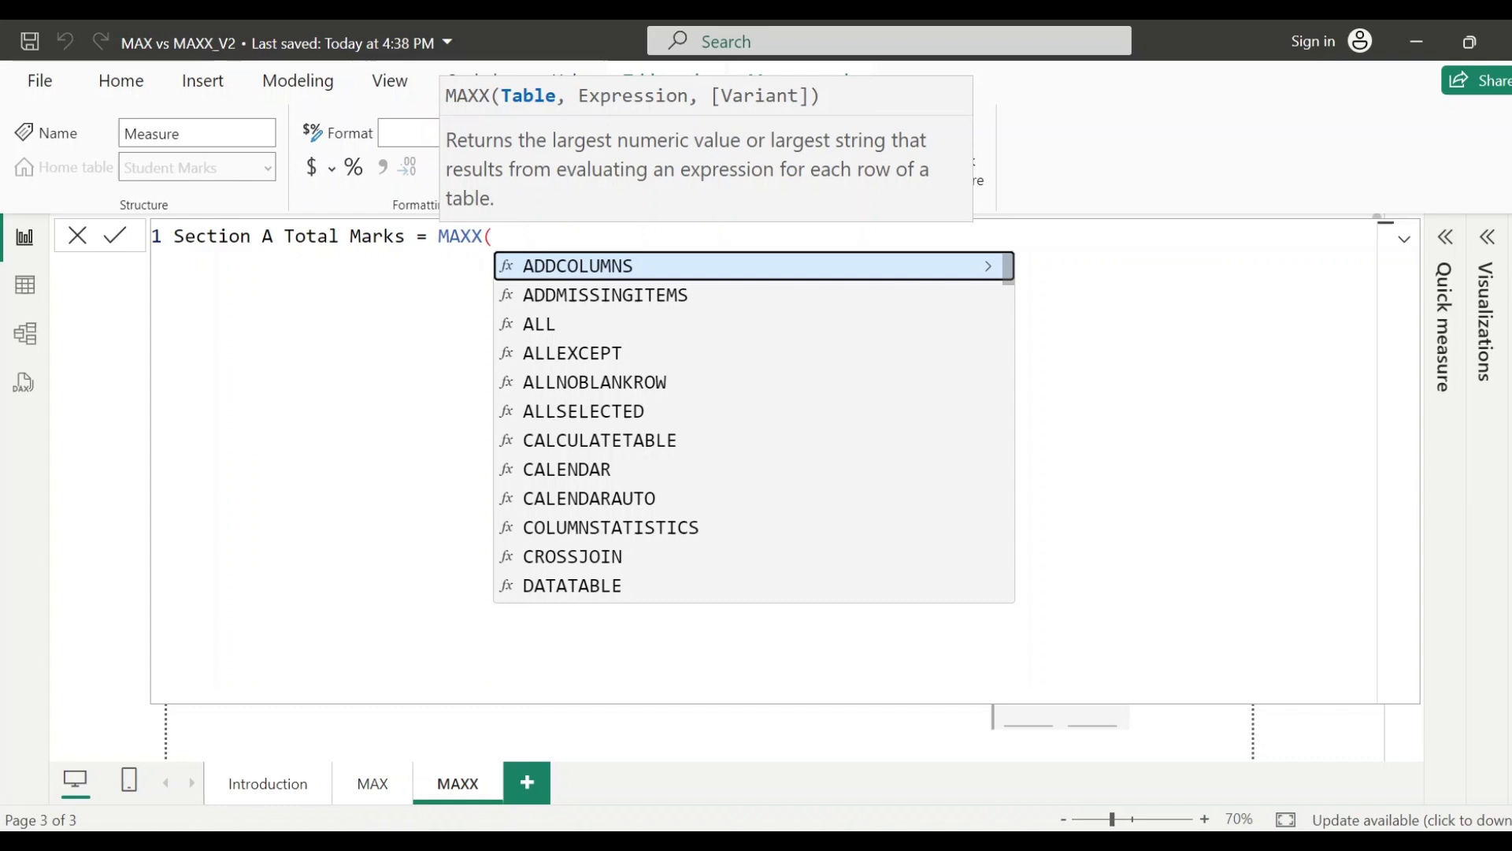
Step: Set the MAXX table argument to a FILTER of 'Student Marks' where 'Student Marks'[Section]="A"
type("FIL")
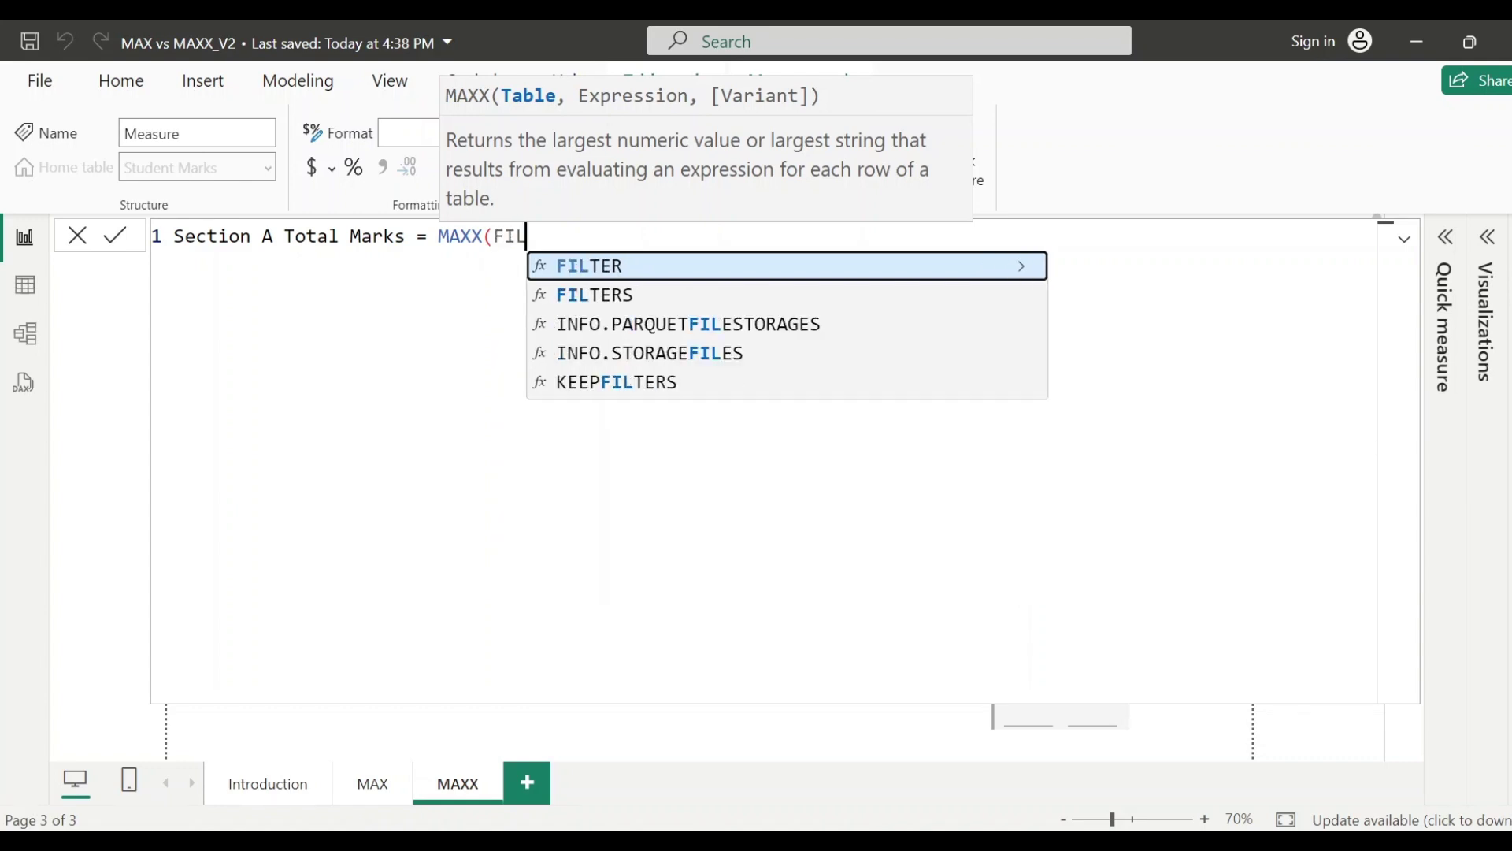
key("Tab")
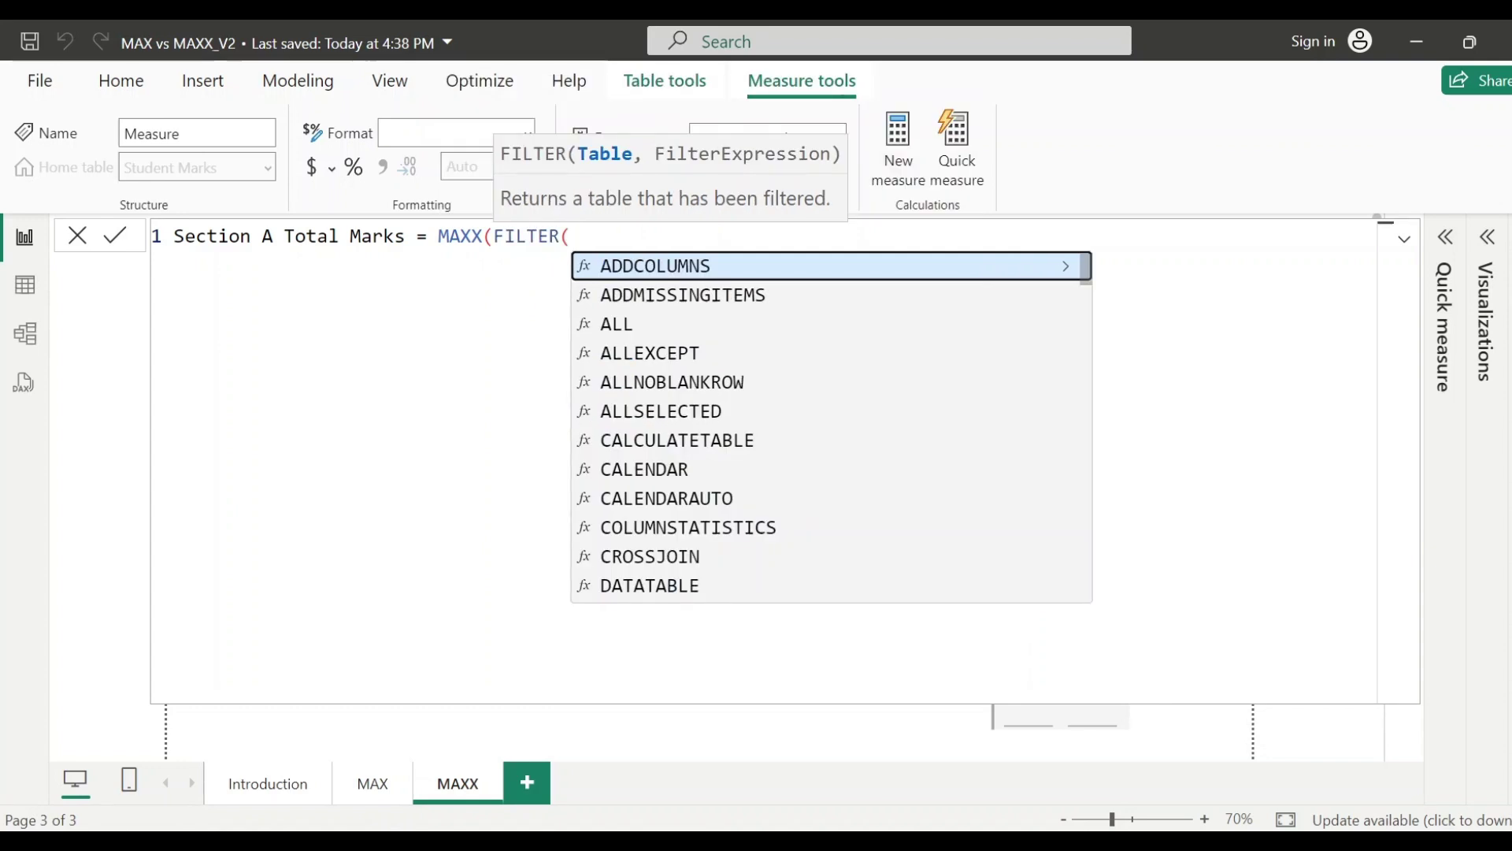
type("Stu")
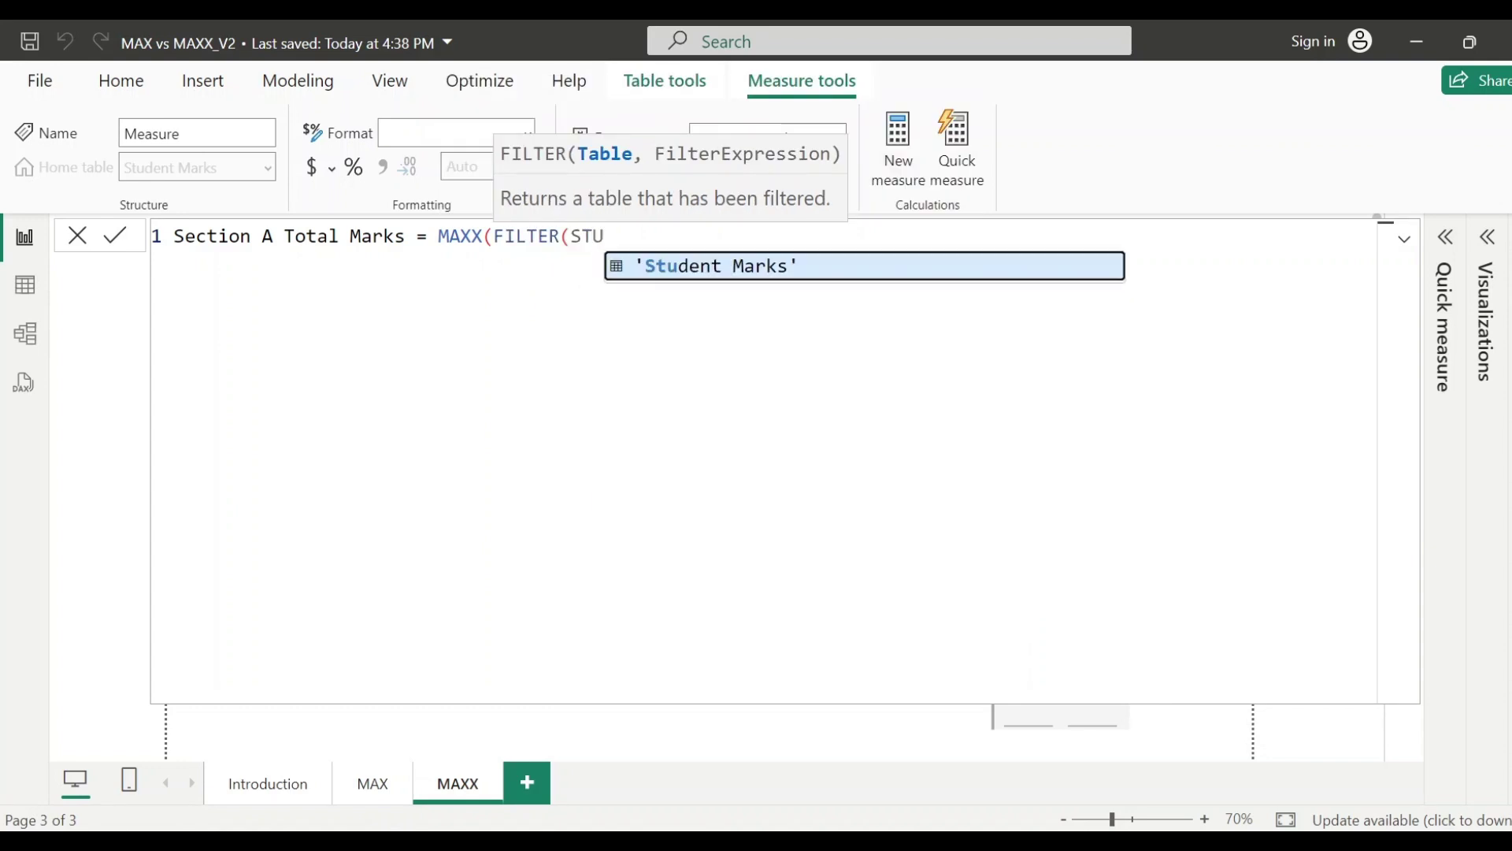
key("Tab")
type(", ")
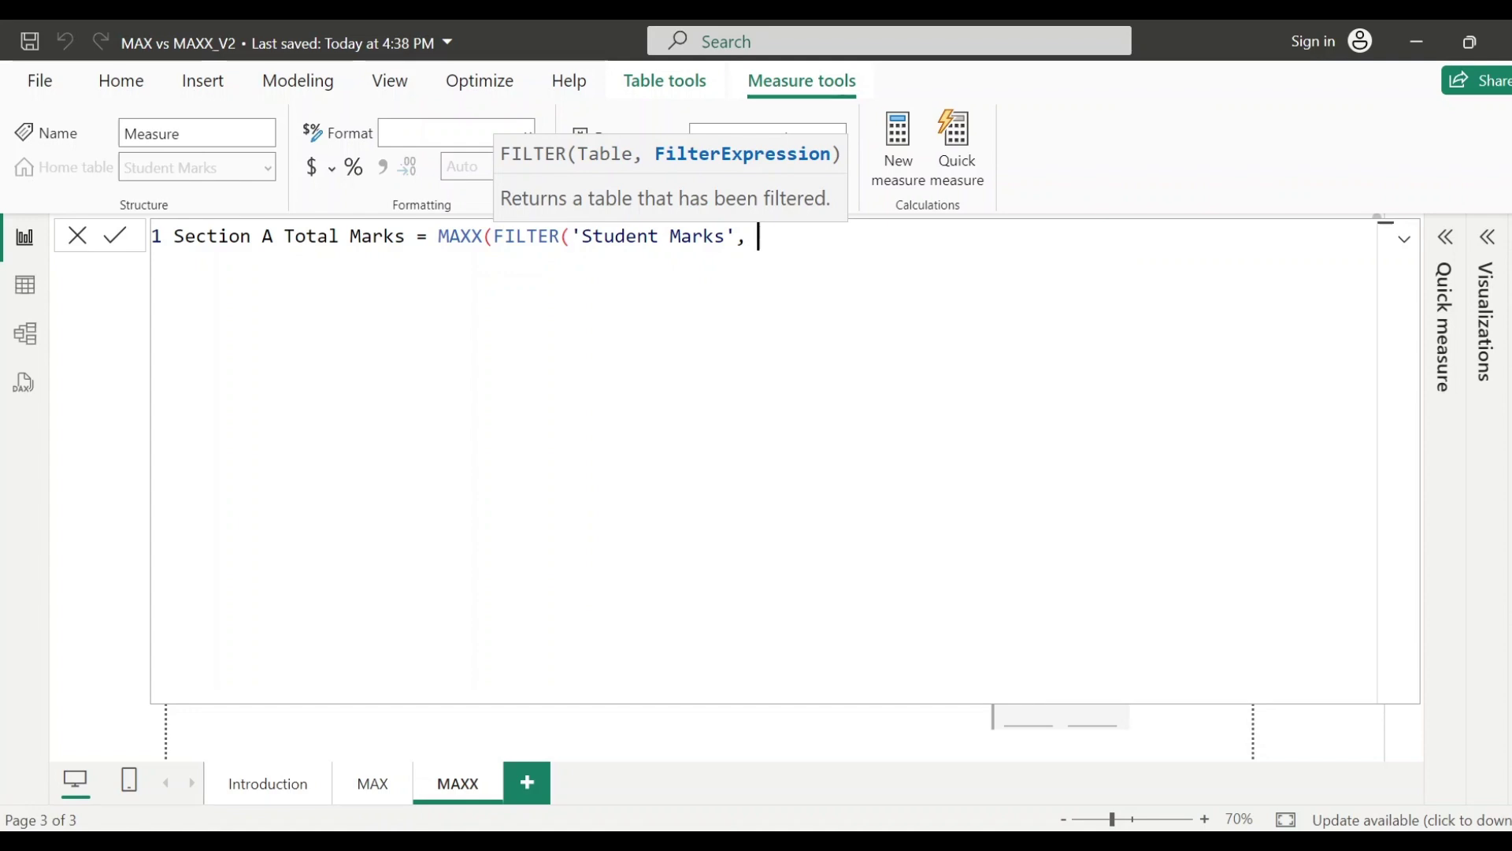
type("SECTIO")
key("Tab")
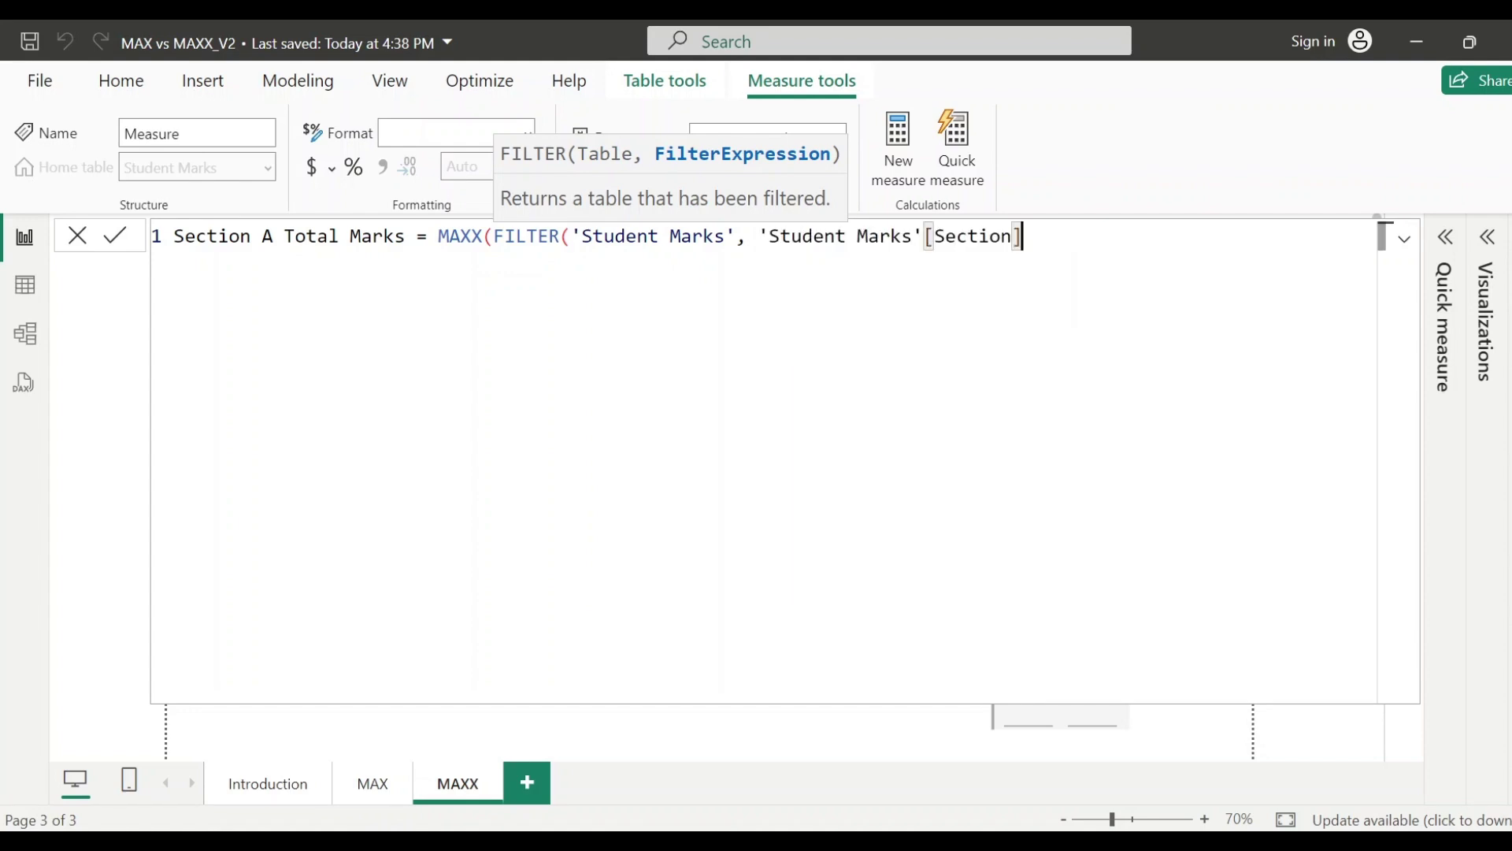
type("=\"A\"")
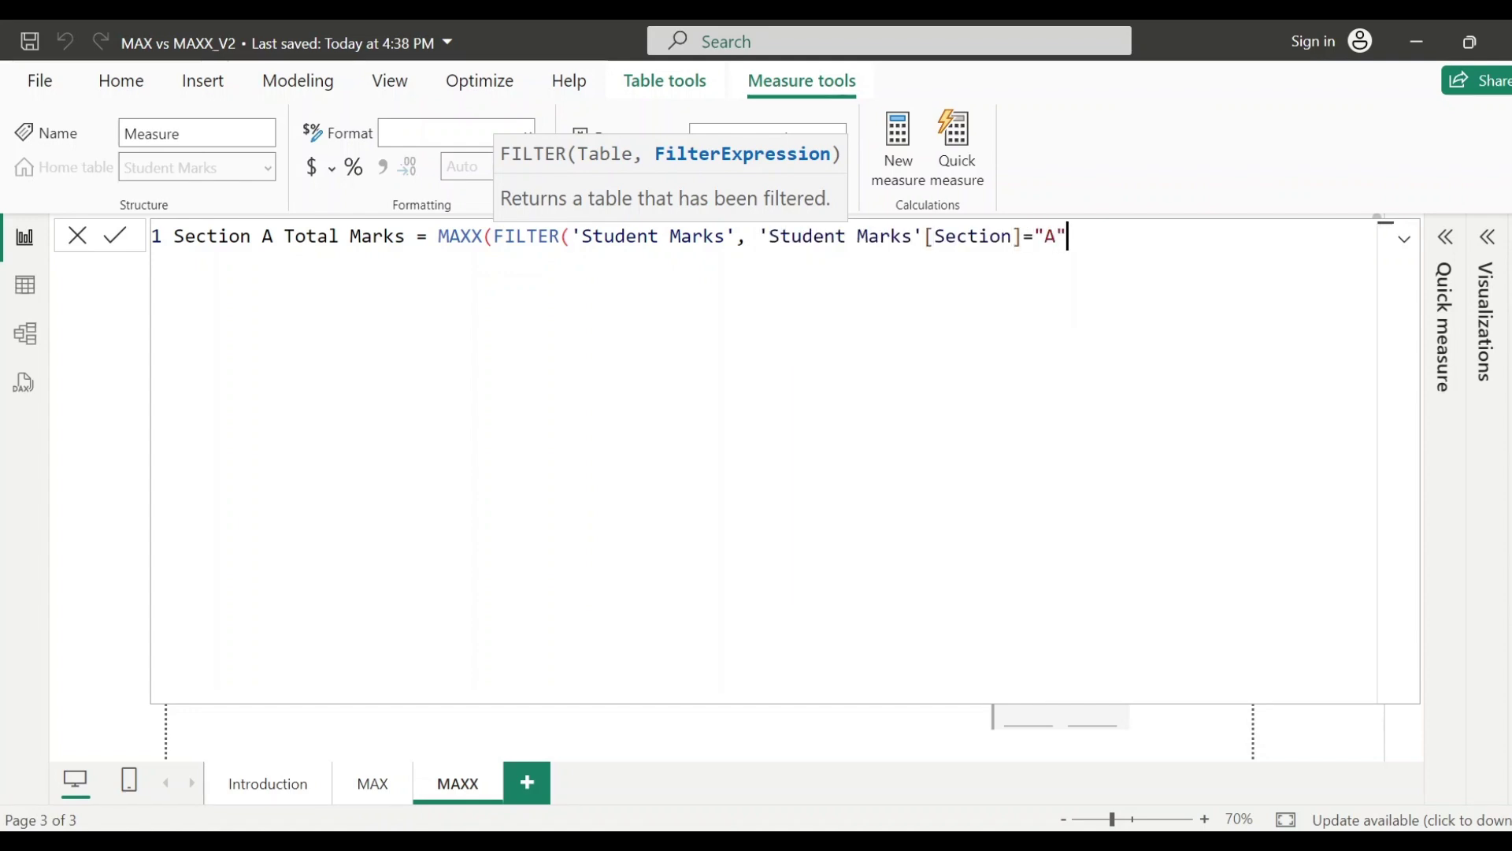
type(")")
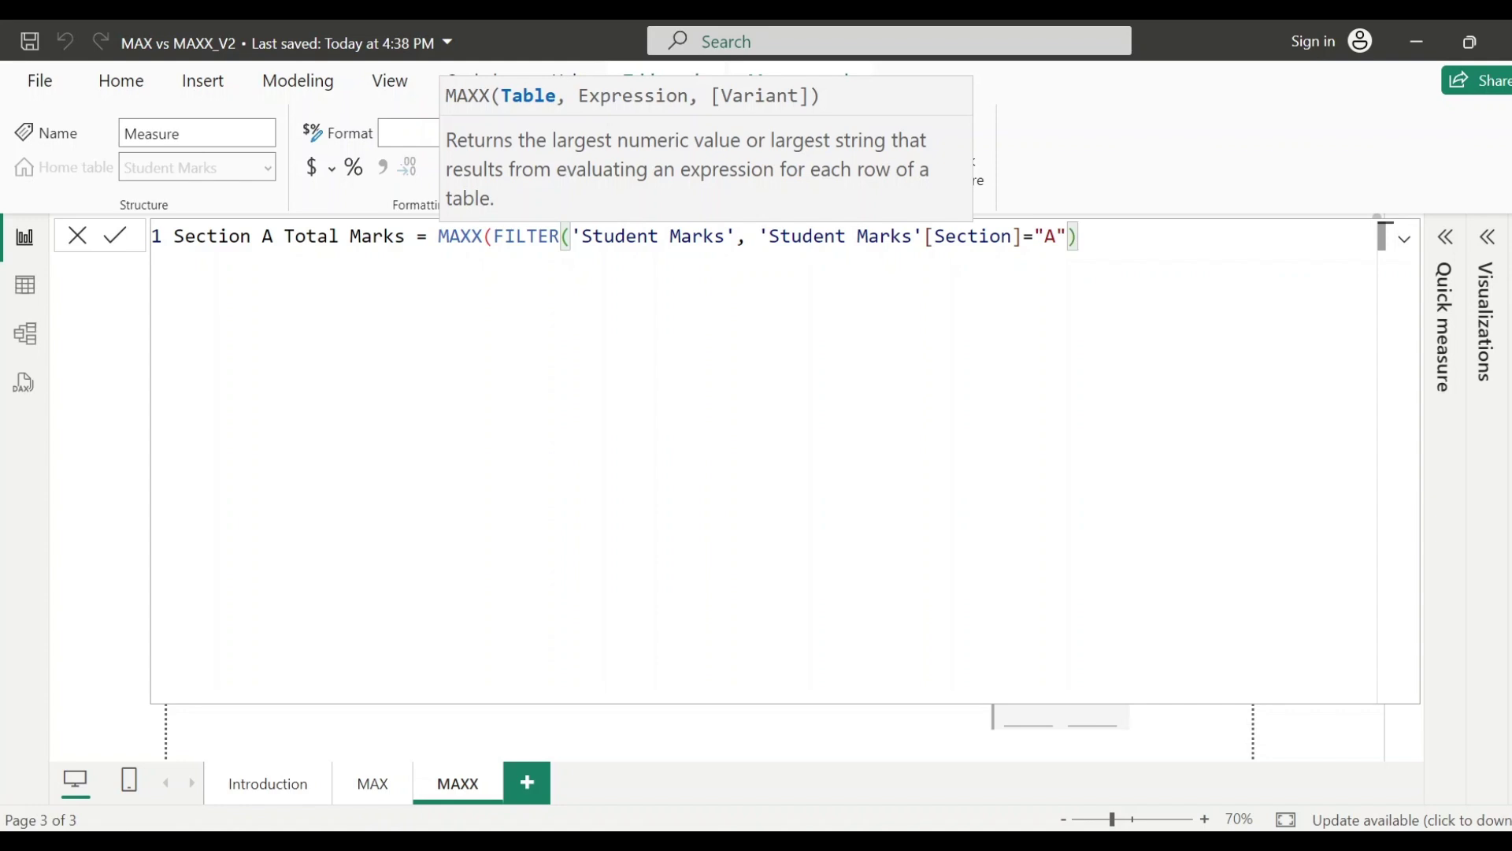
Step: Complete the MAXX expression as the sum of Marks in Physics, Marks in Chemistry and Marks in Math from 'Student Marks'
type(",")
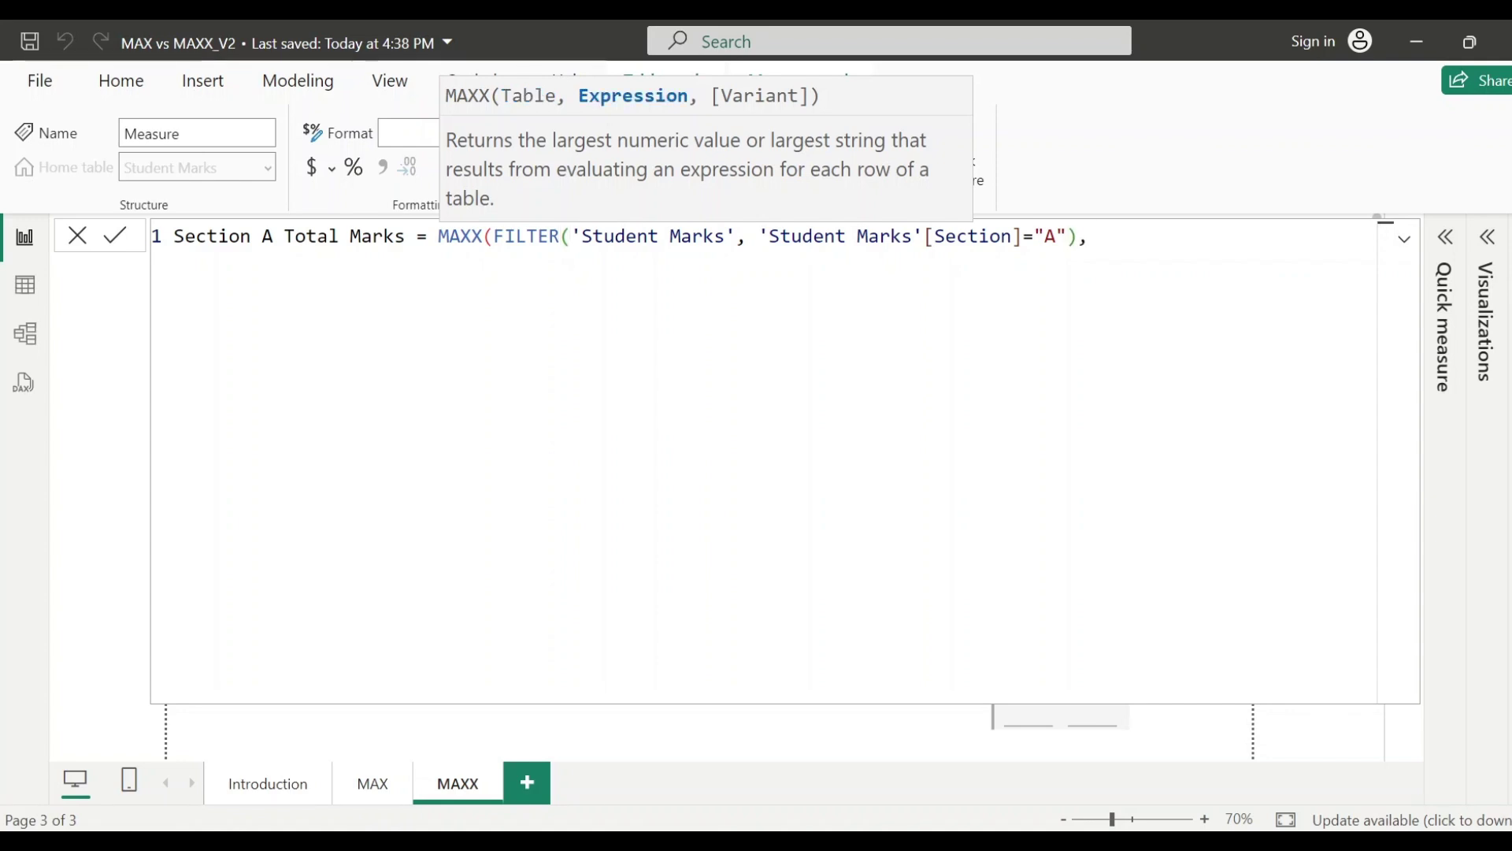
type(" PHY")
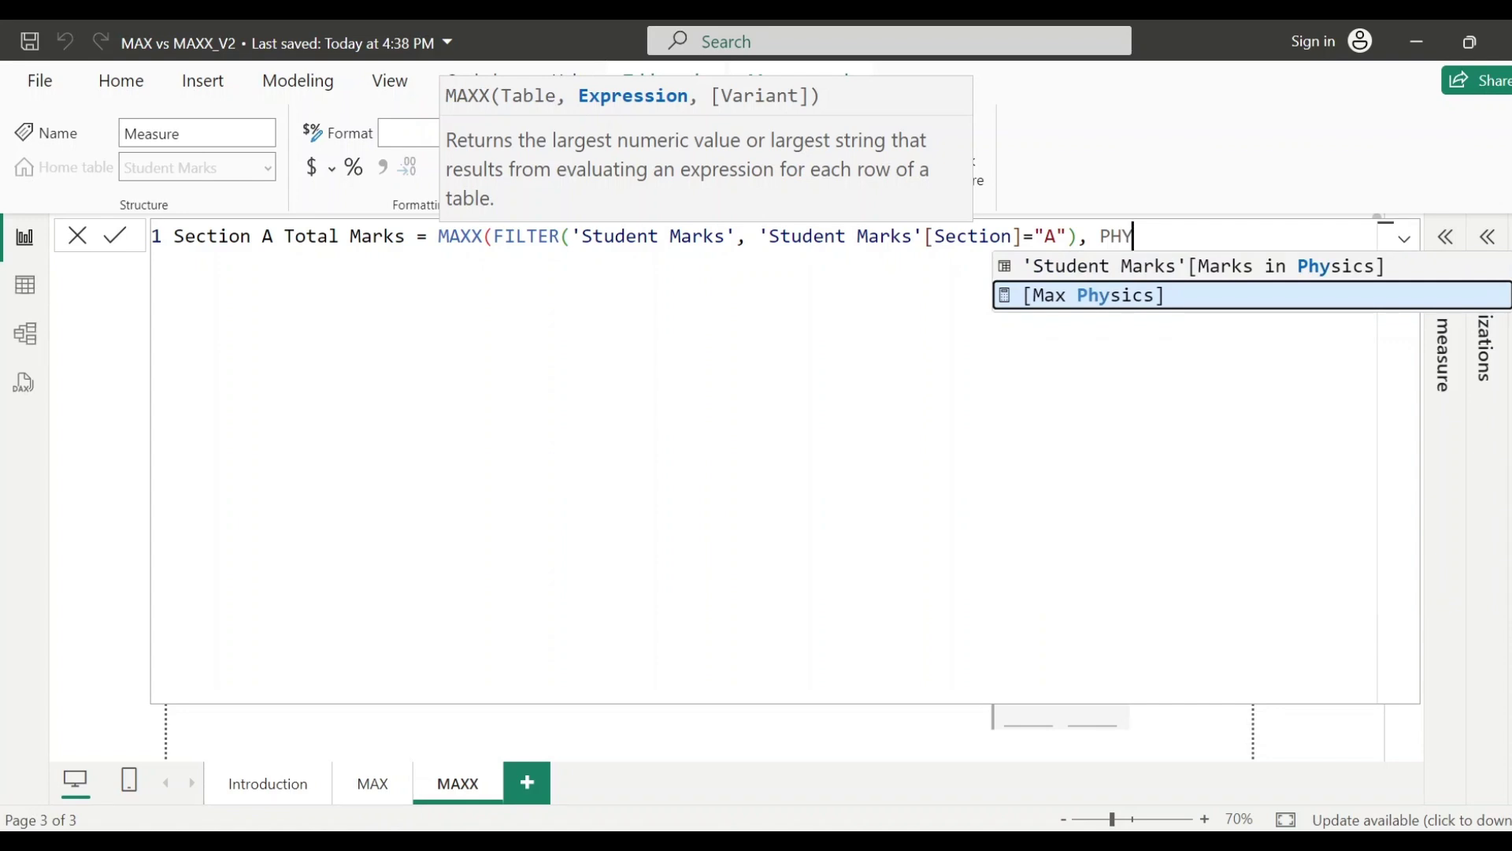
key("Up")
key("Tab")
type("+")
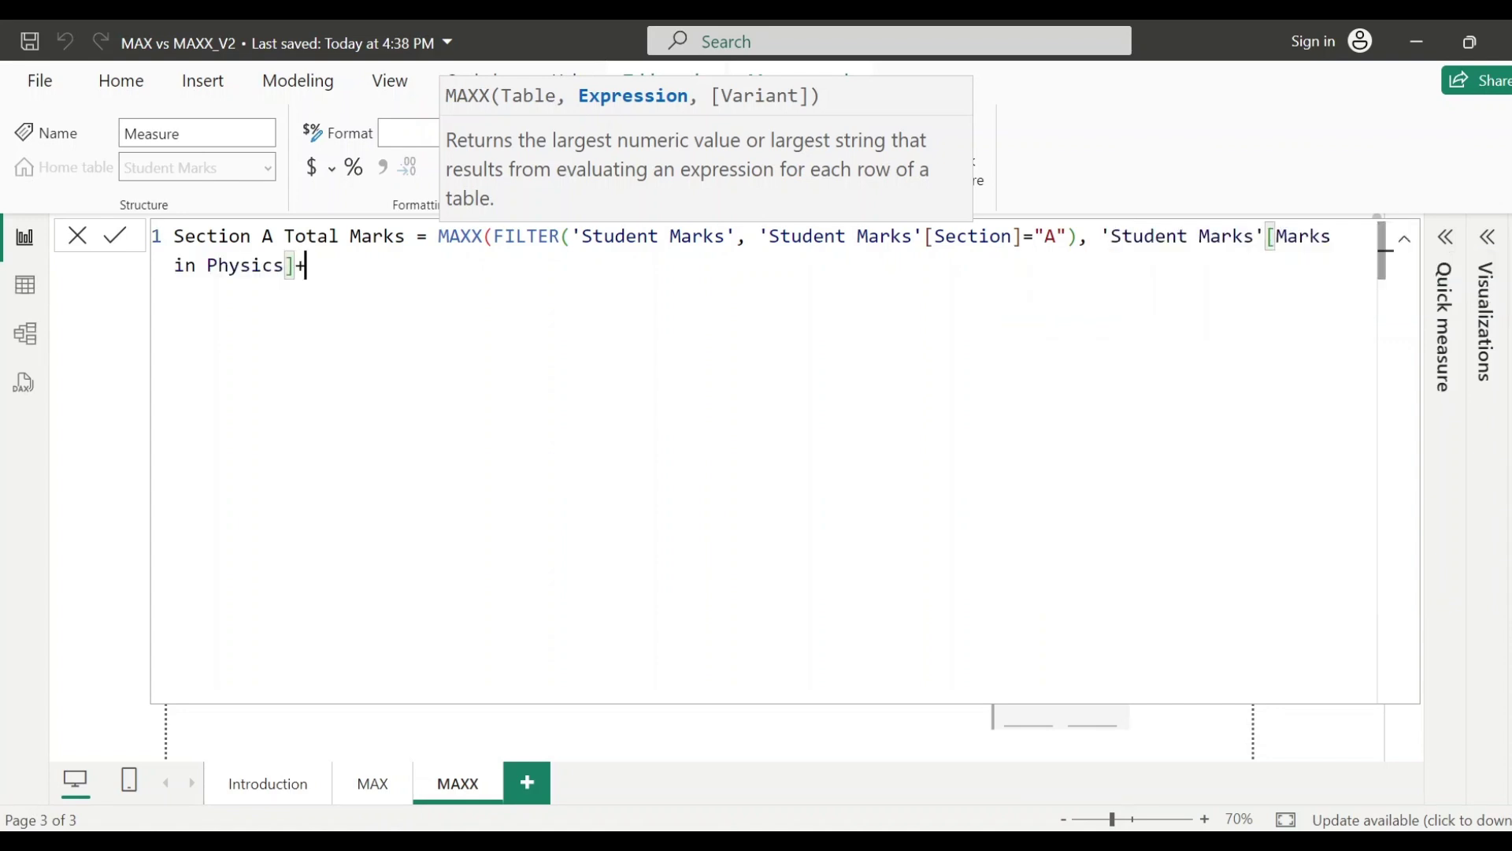
type("CHEM")
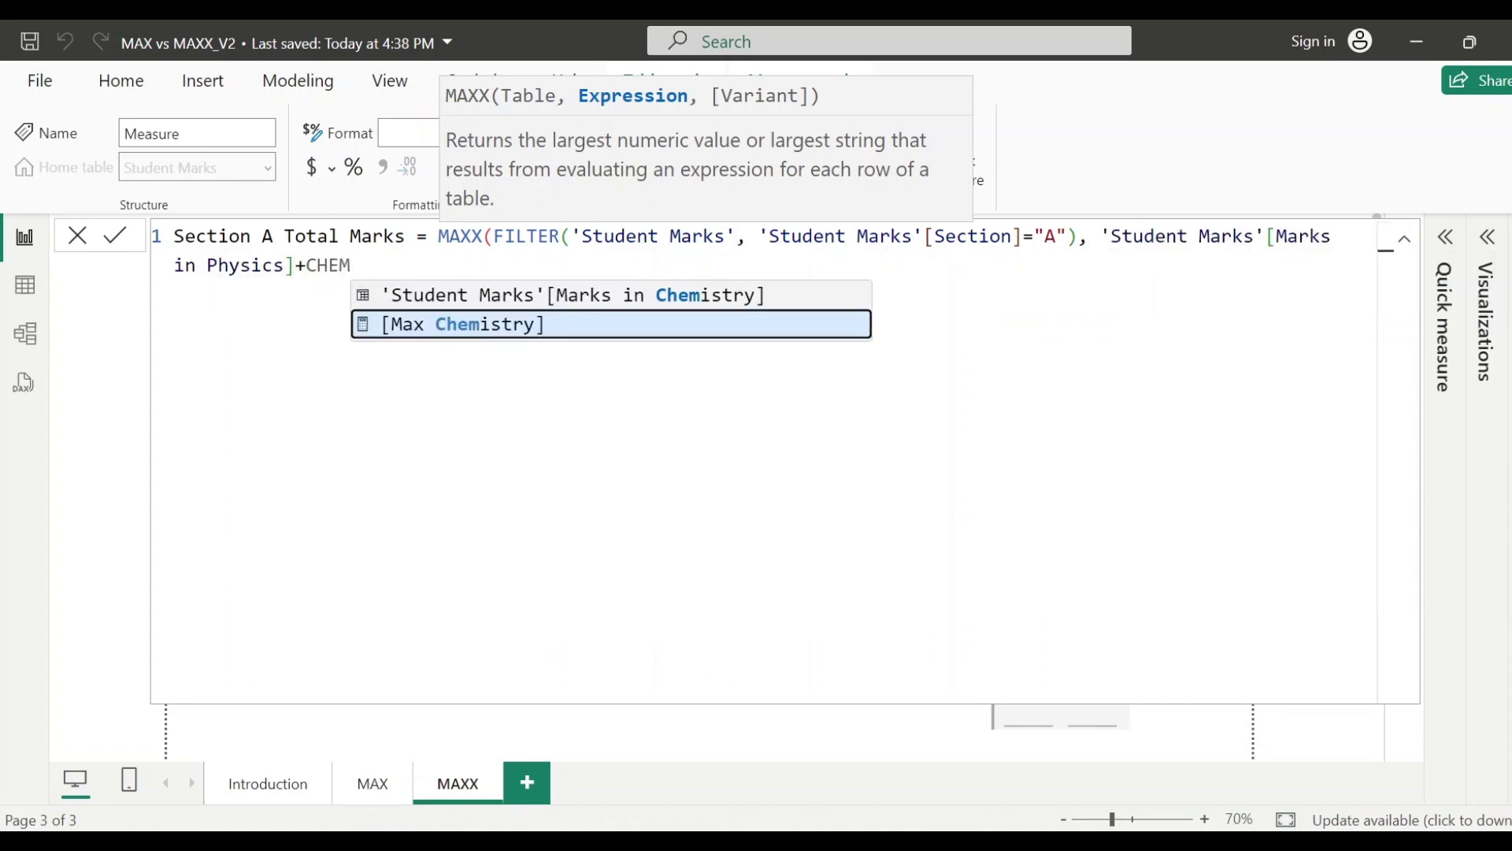
key("Up")
key("Tab")
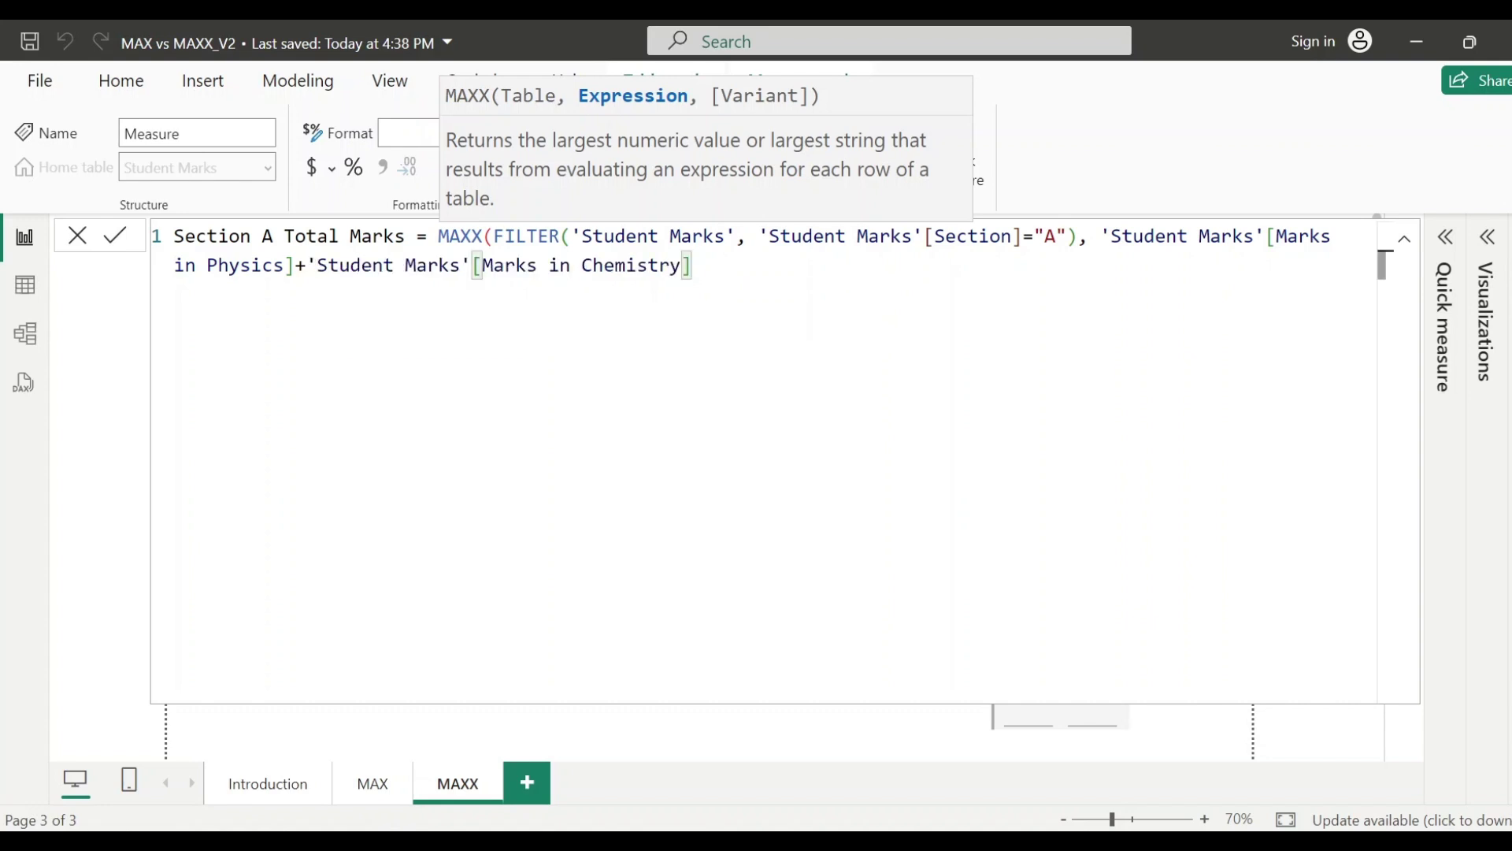
type("+MATH")
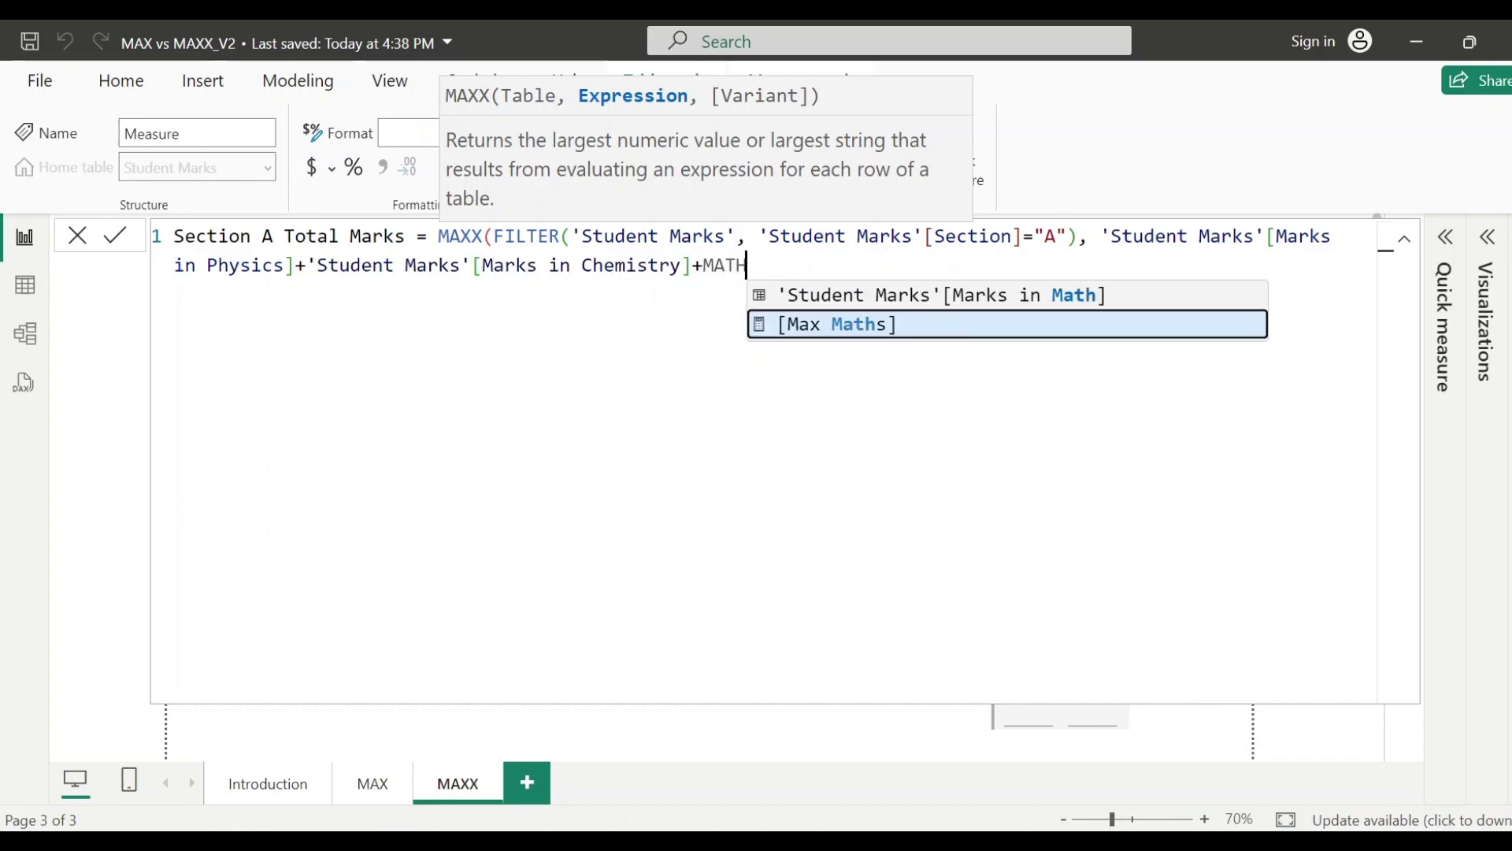
key("Tab")
type(")")
Step: Review the MAXX function, the Section filter condition and the summed marks in the formula, and commit the measure
left_click(451, 236)
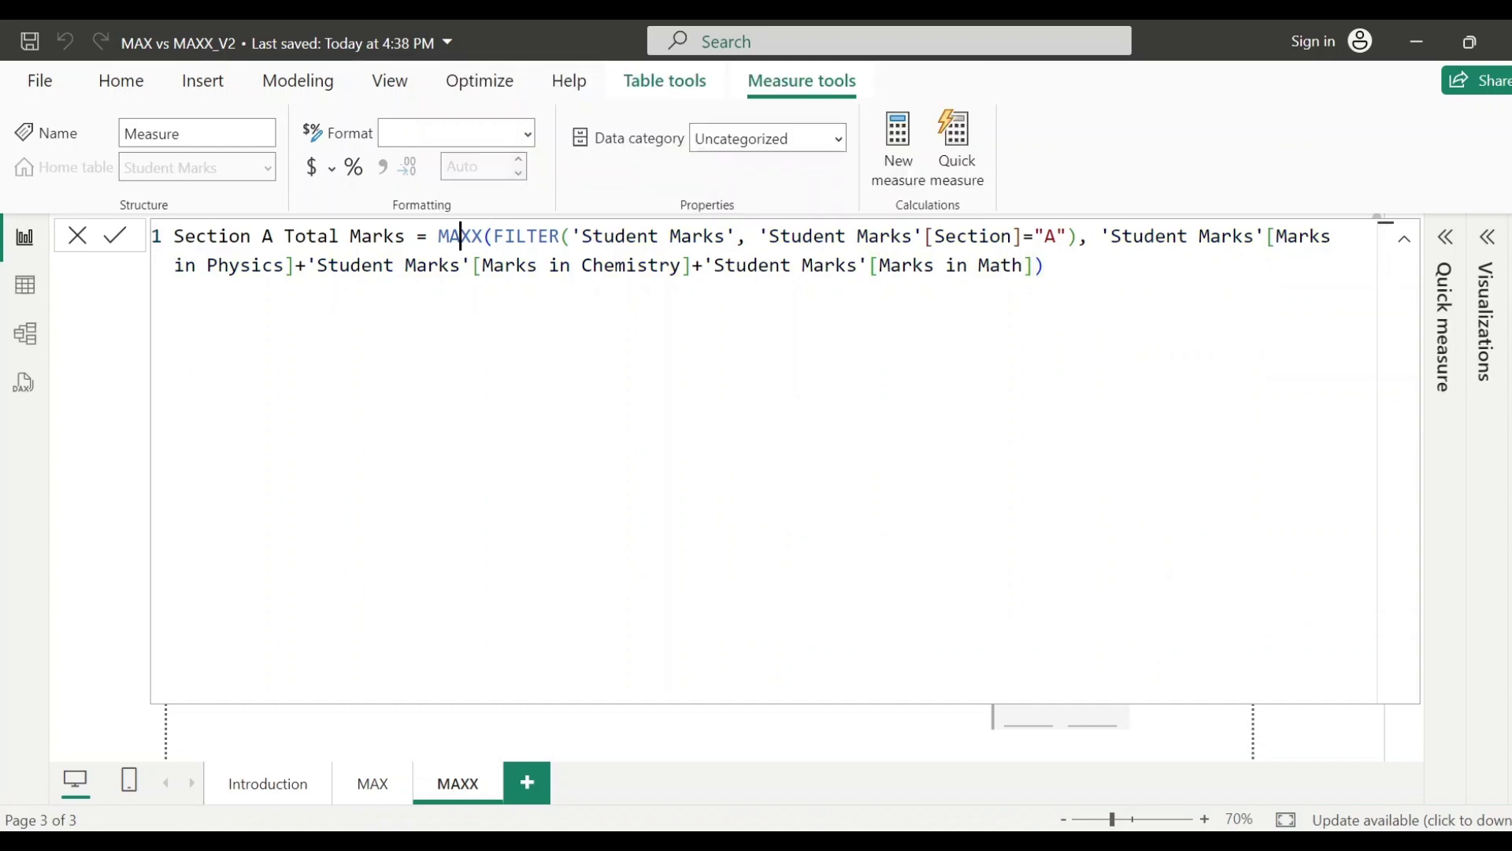
double_click(460, 236)
left_click(1044, 266)
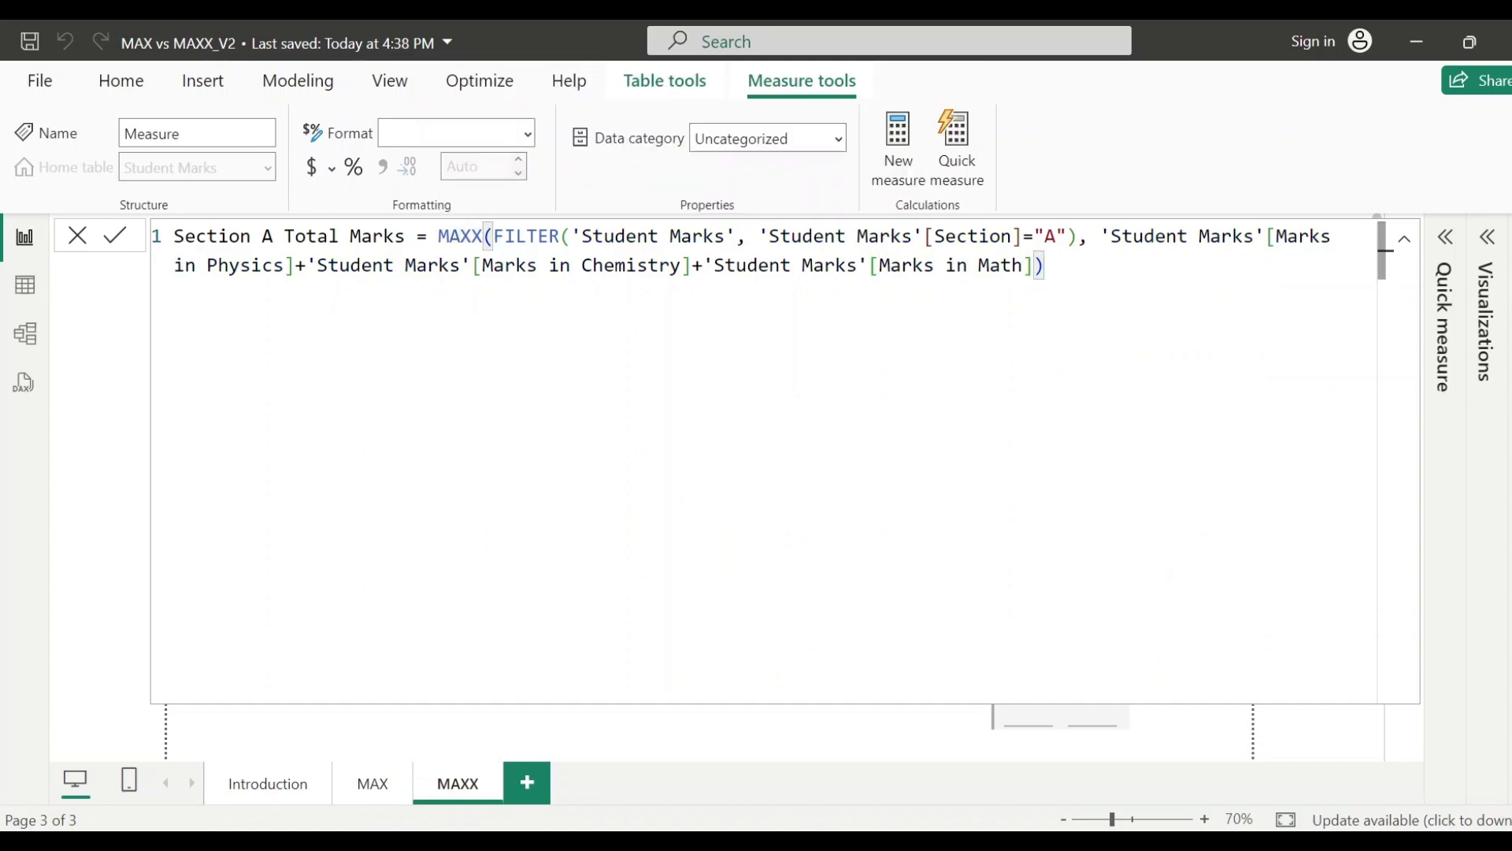
left_click_drag(1091, 237, 1045, 265)
left_click(1044, 266)
left_click_drag(925, 236, 1068, 236)
left_click(1045, 265)
key("Return")
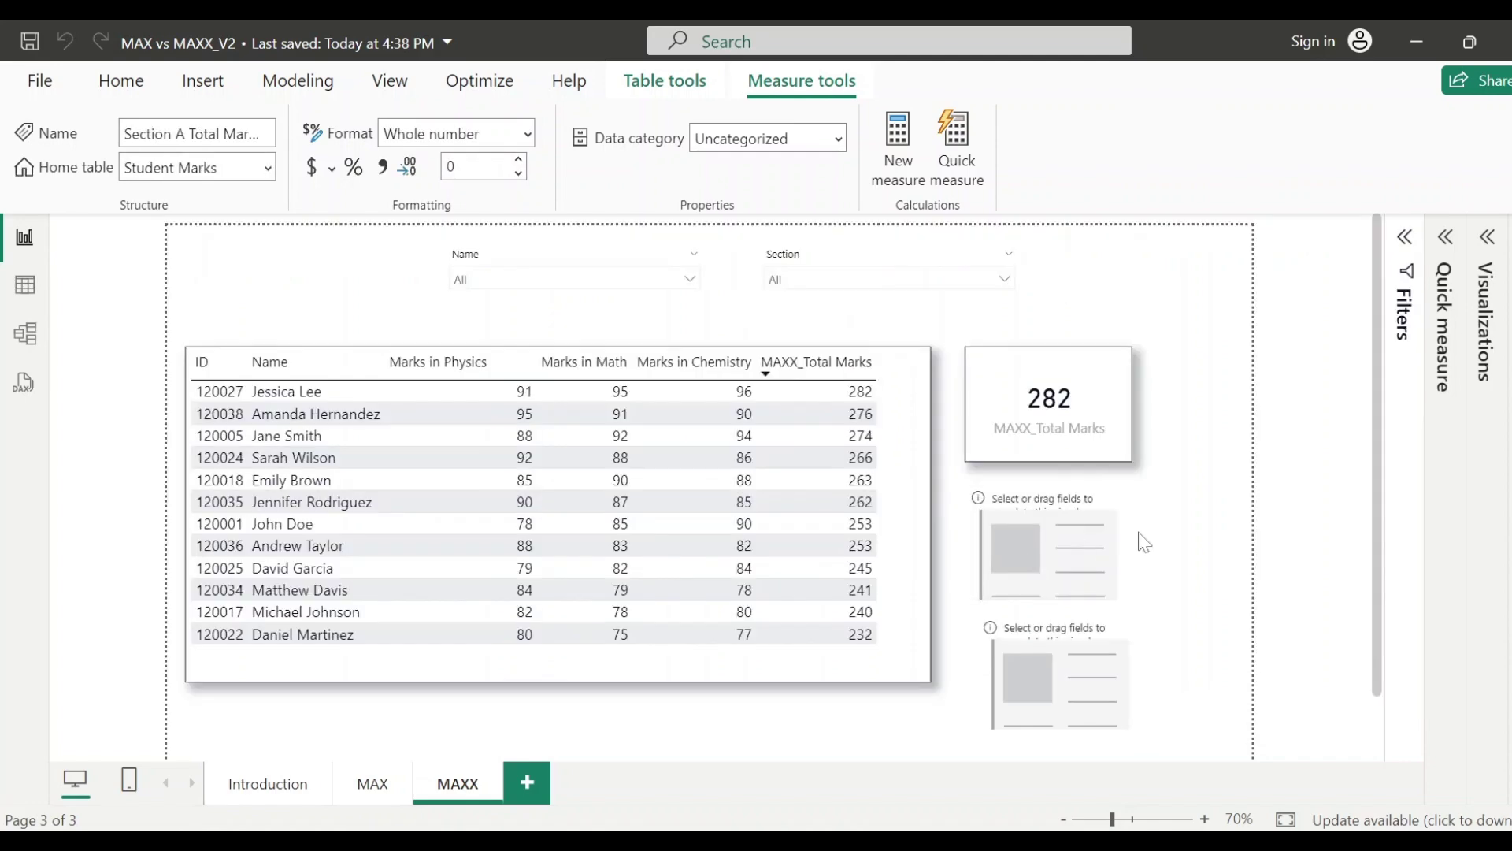
Step: Show Section A Total Marks in the first empty card and as a column in the student marks table, widening the table
left_click(1119, 553)
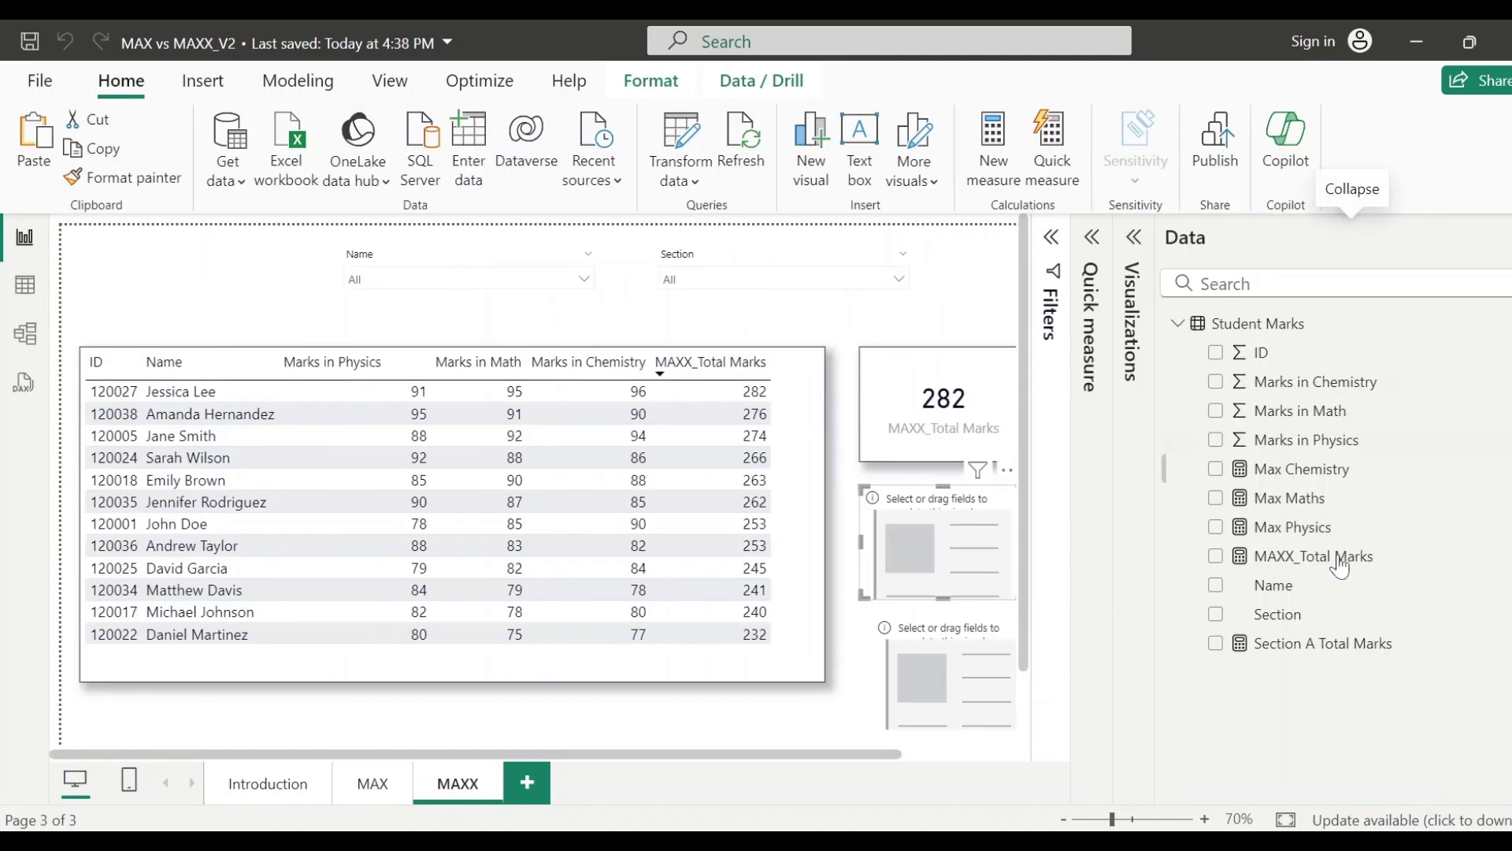
left_click(1217, 643)
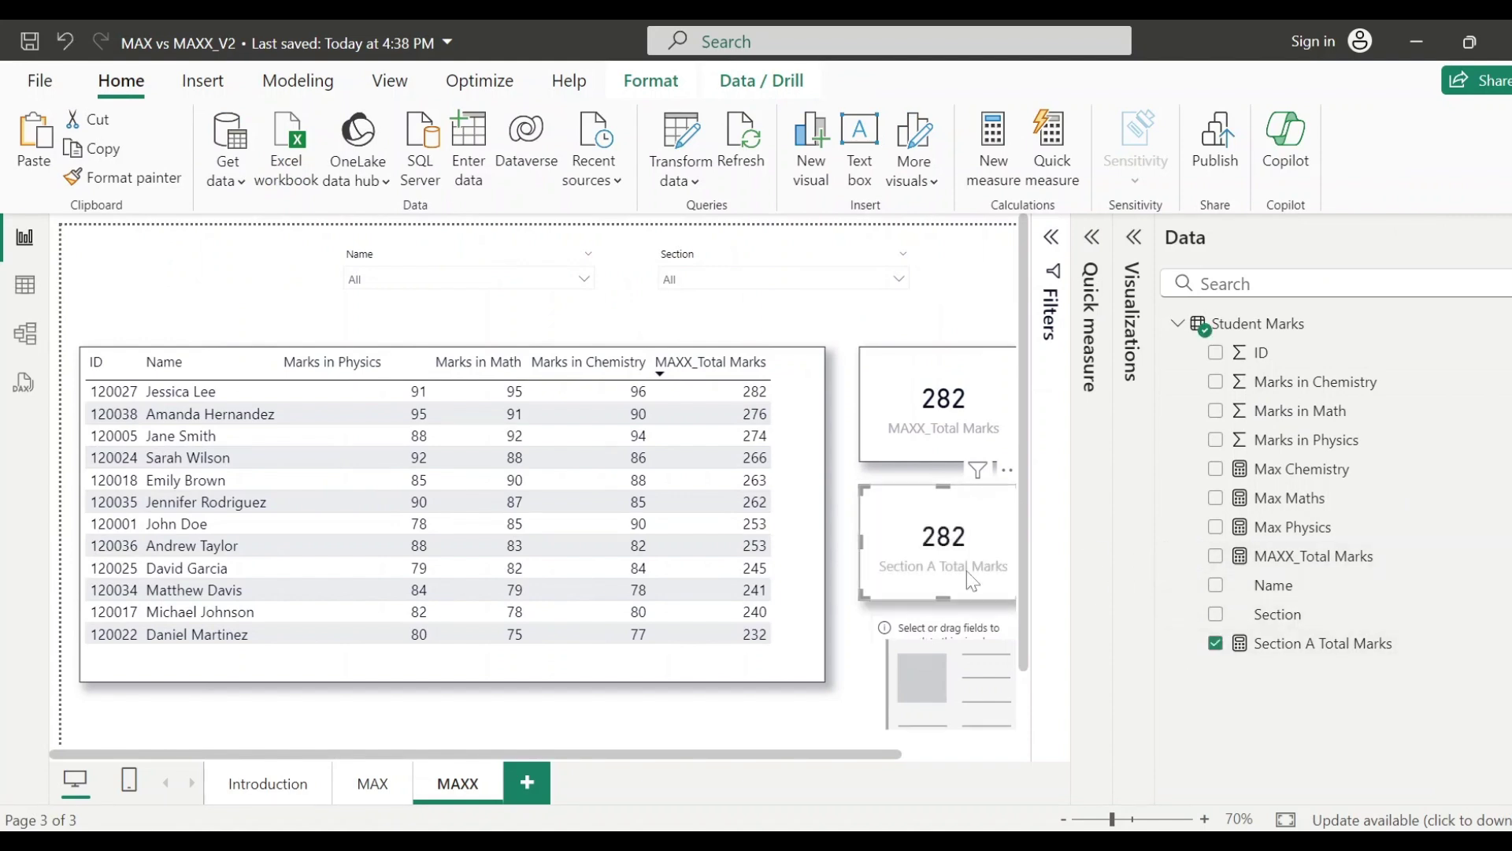
left_click(814, 510)
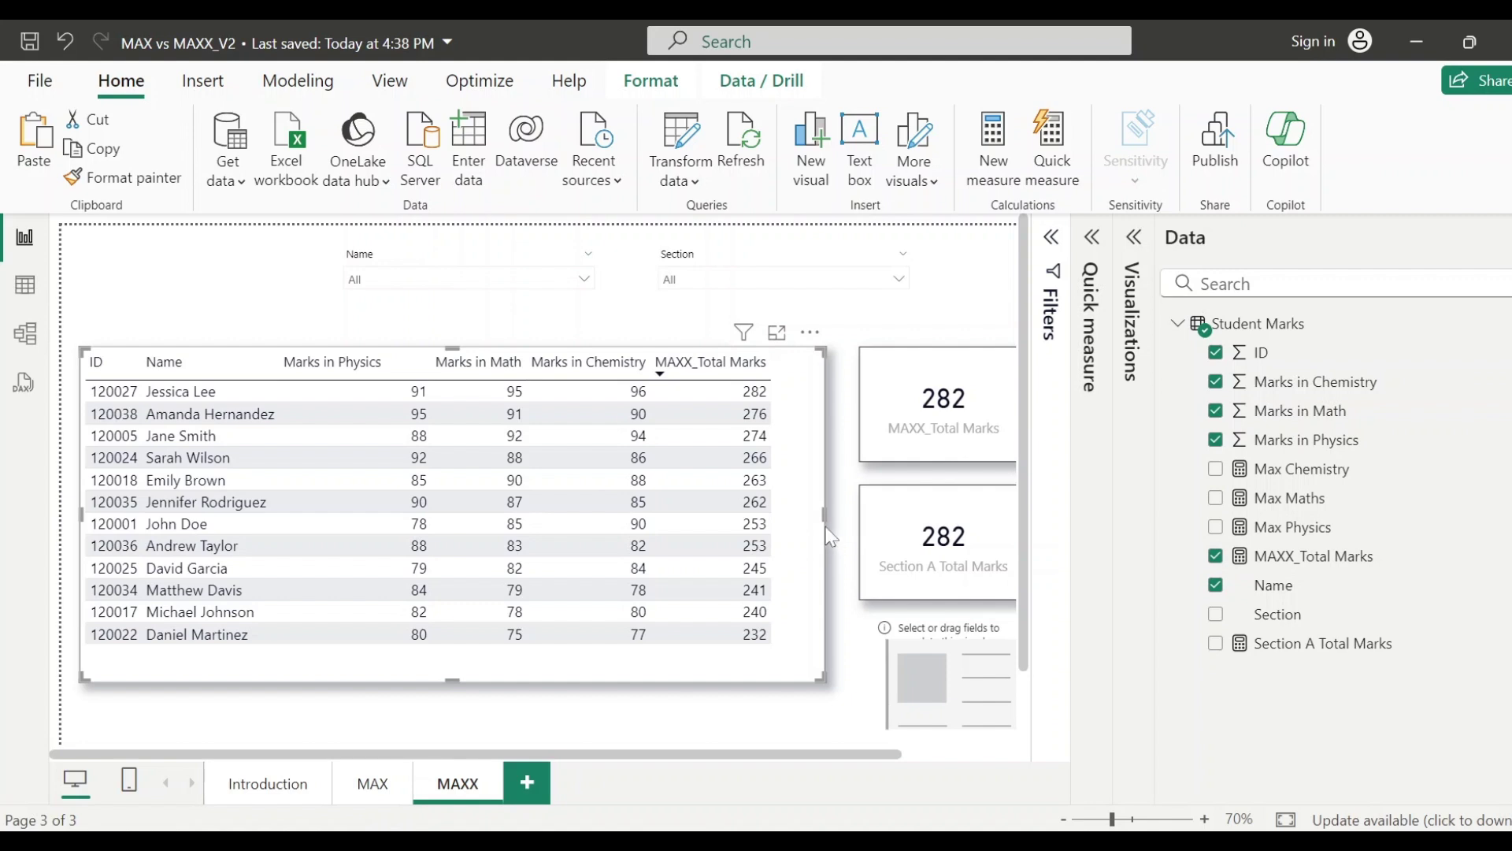
left_click_drag(825, 515, 838, 517)
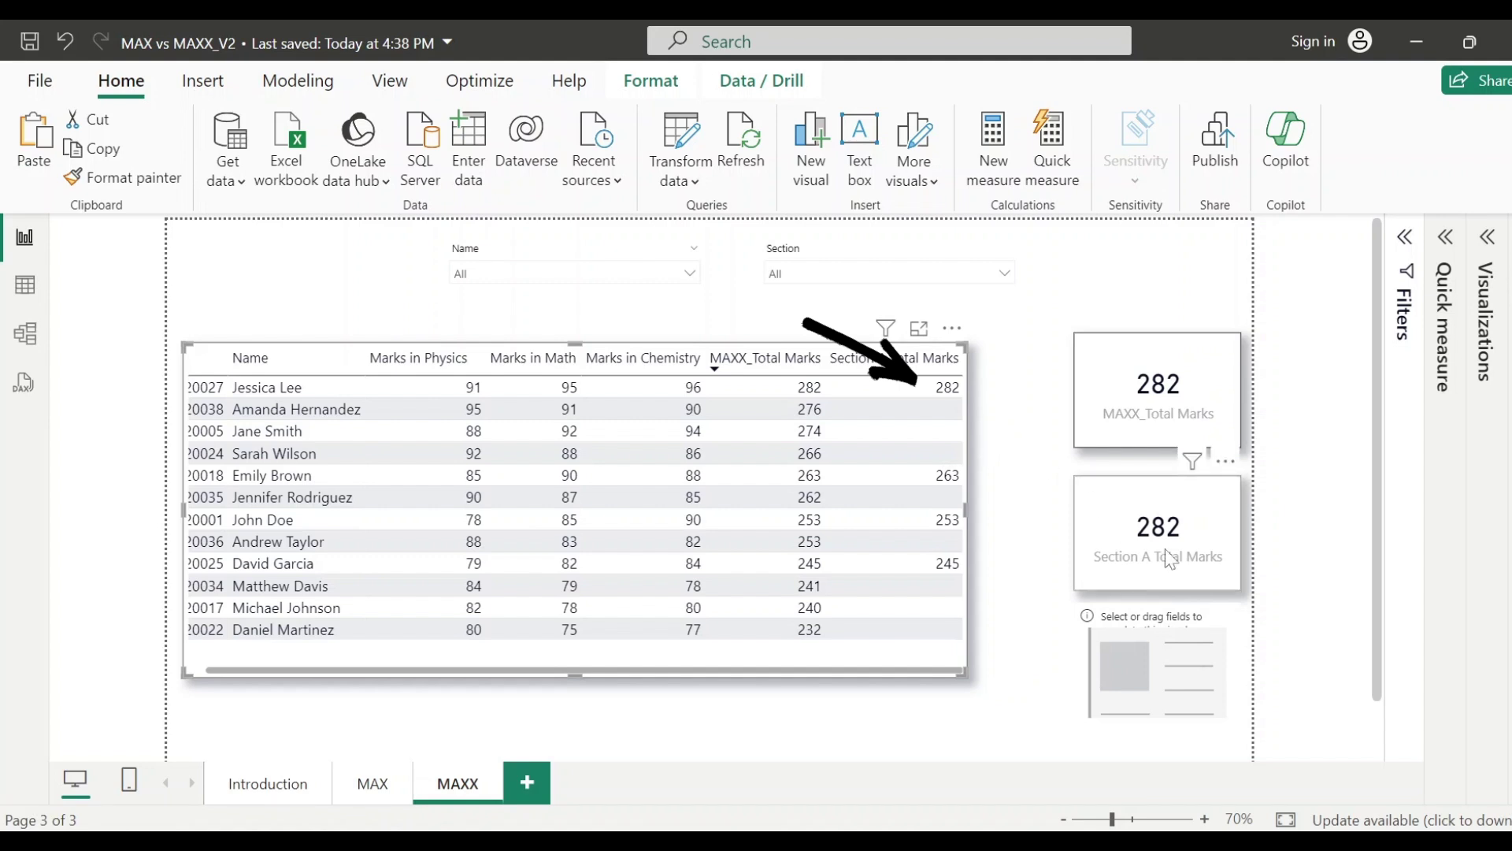
Step: Copy the full formula of the Section A Total Marks measure and close it without changes
left_click(1485, 481)
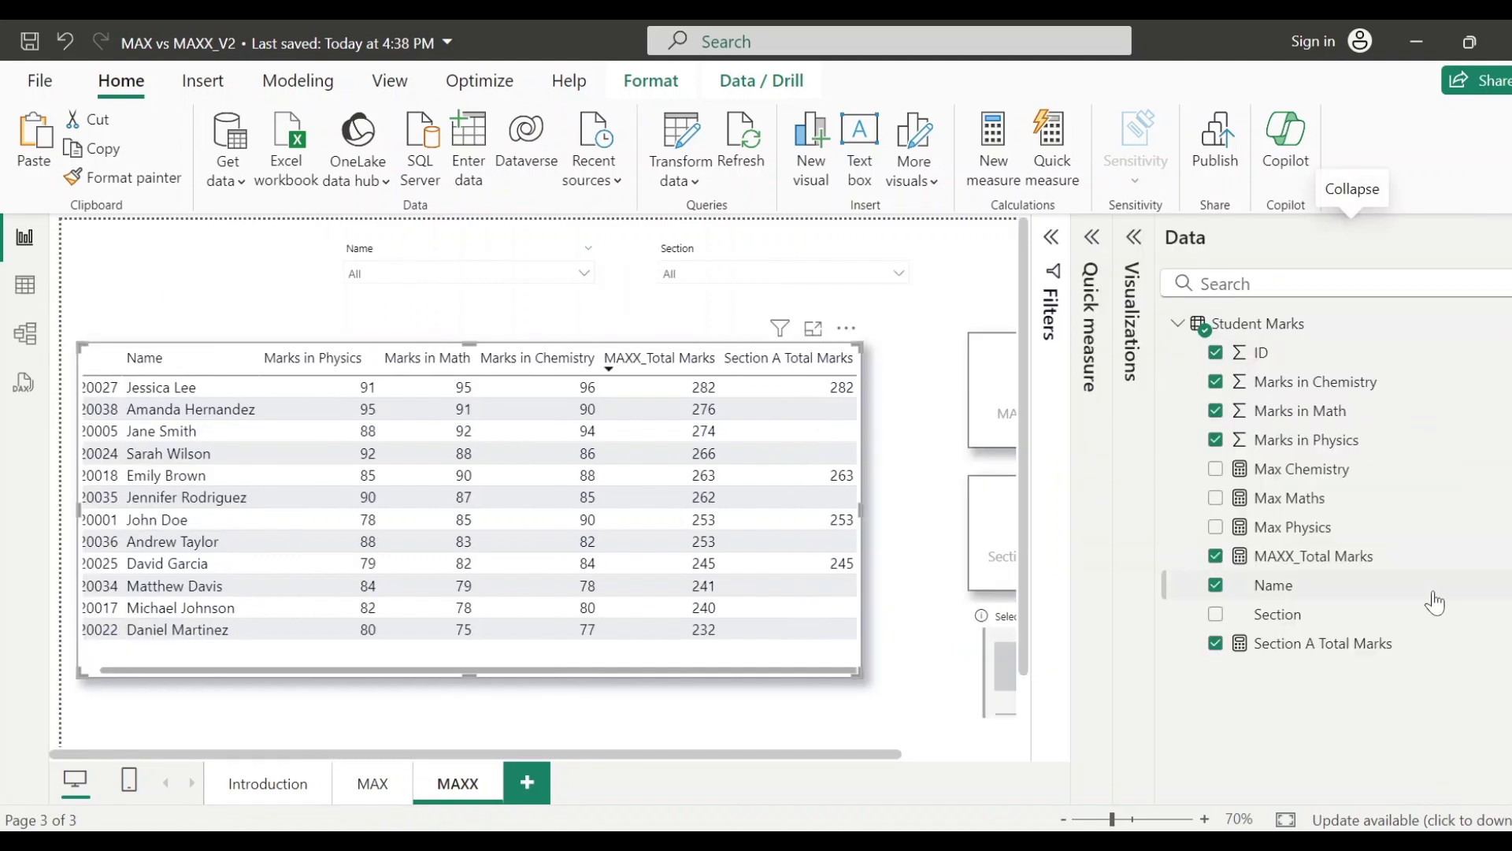
left_click(1357, 646)
left_click_drag(635, 294, 174, 235)
key("ctrl+c")
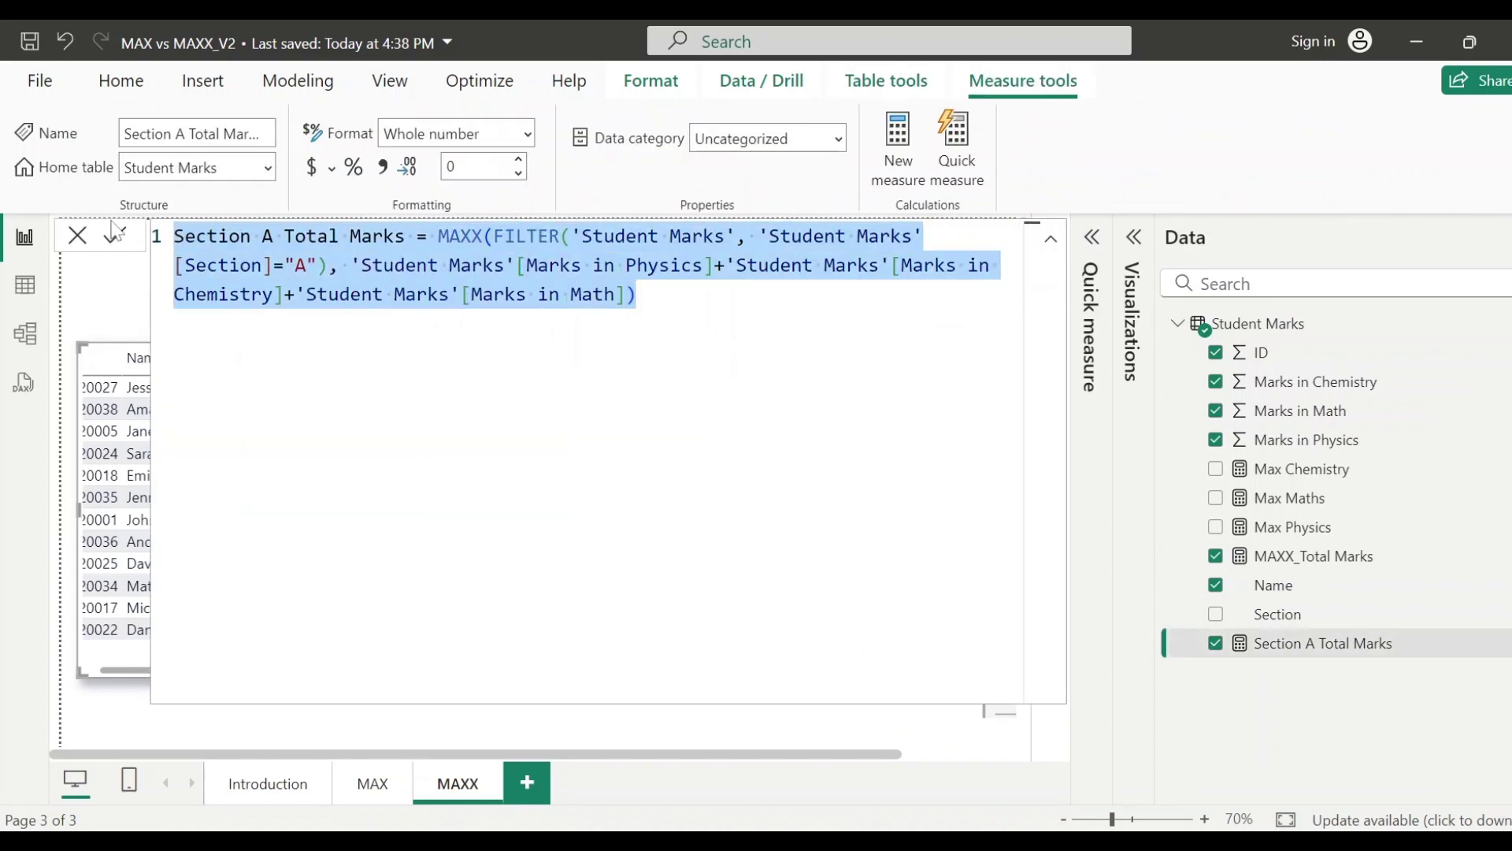
left_click(78, 236)
Step: Create a new measure in the Student Marks table and paste the copied formula into it
right_click(1249, 337)
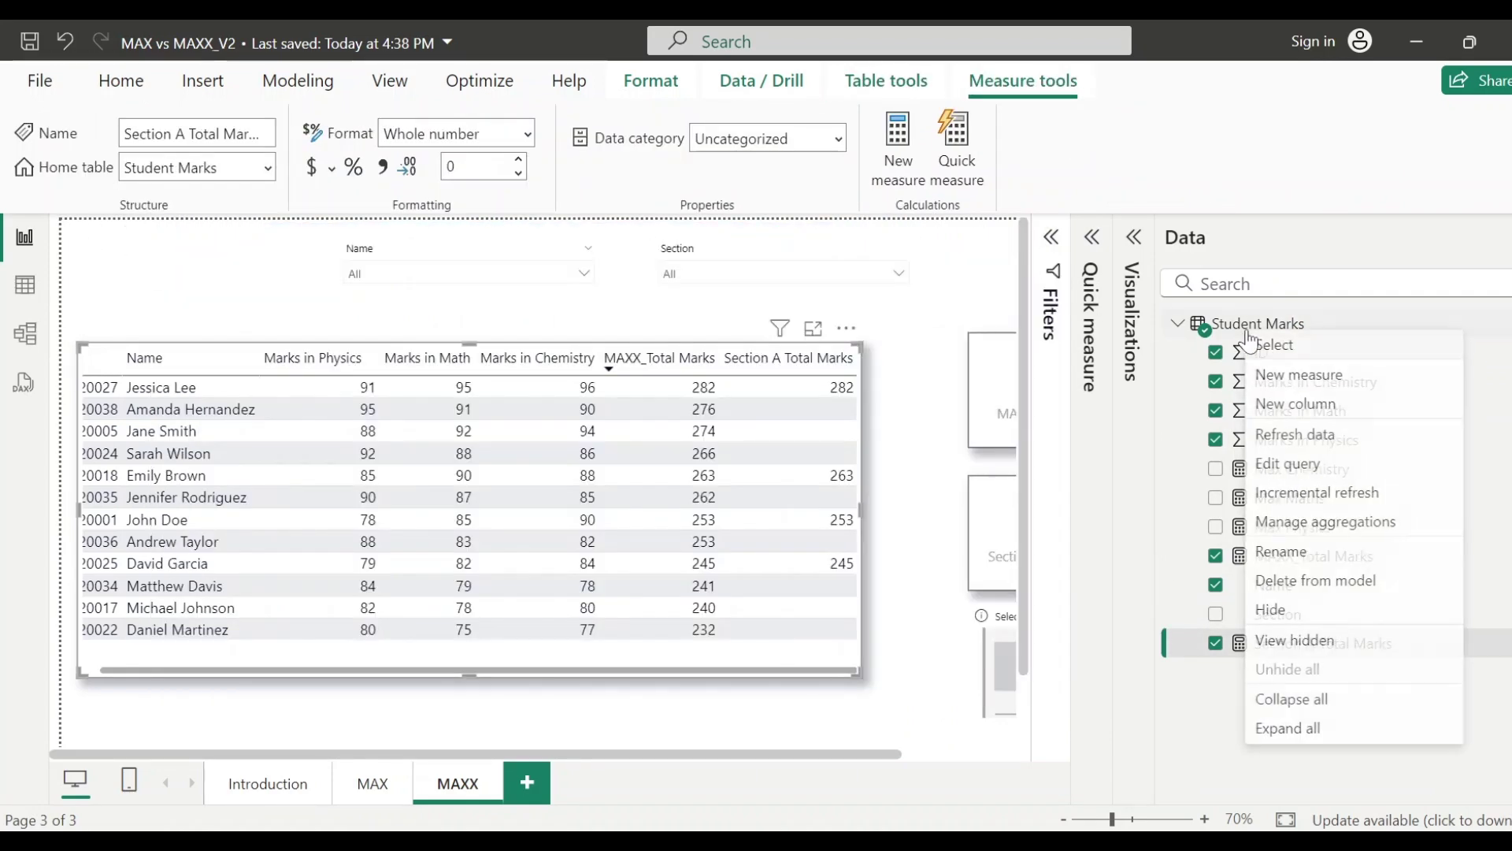
left_click(1309, 376)
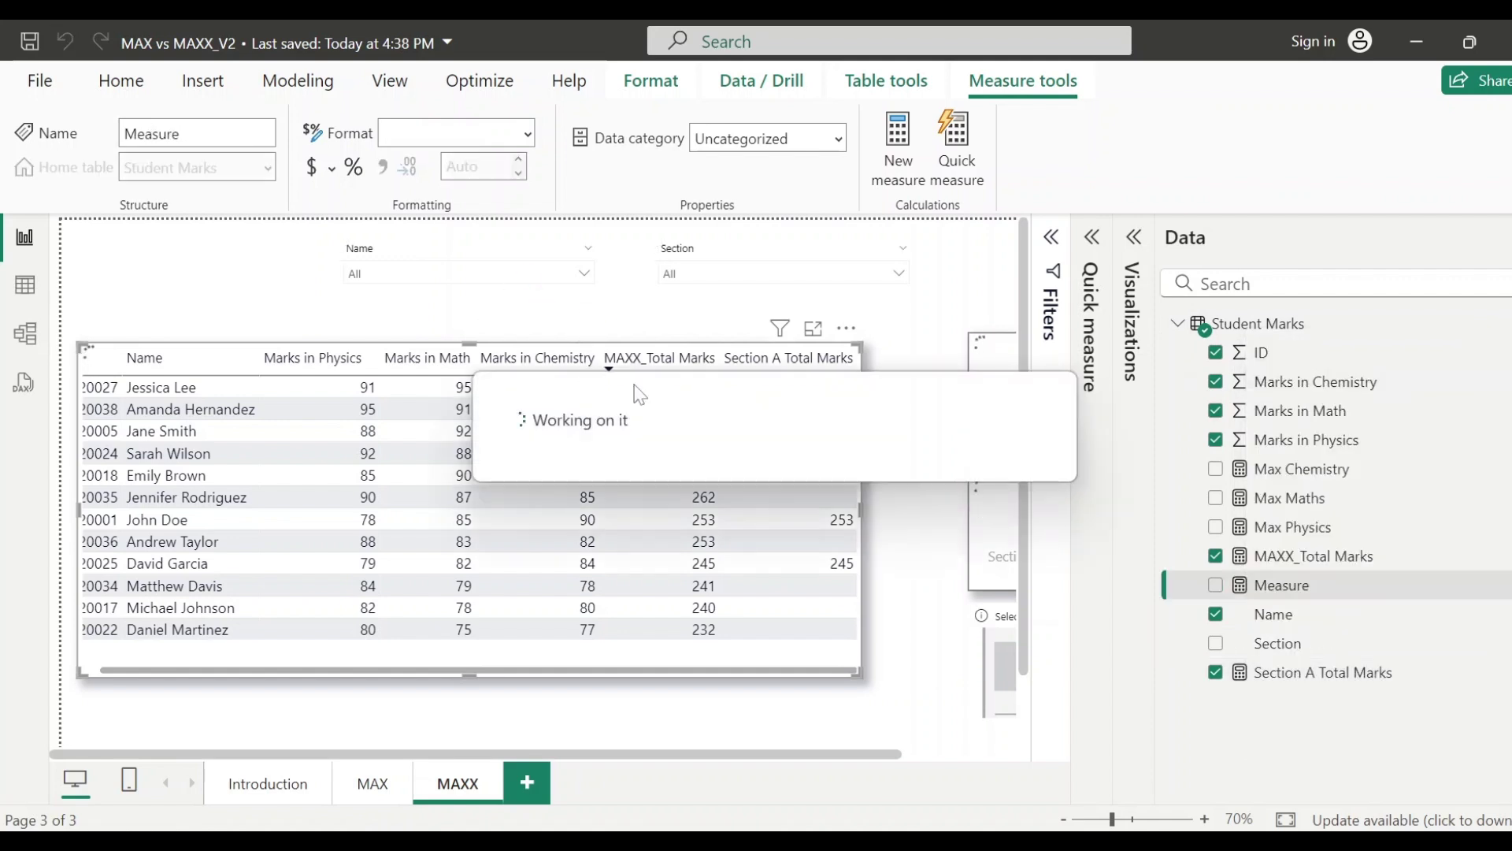
key("ctrl+v")
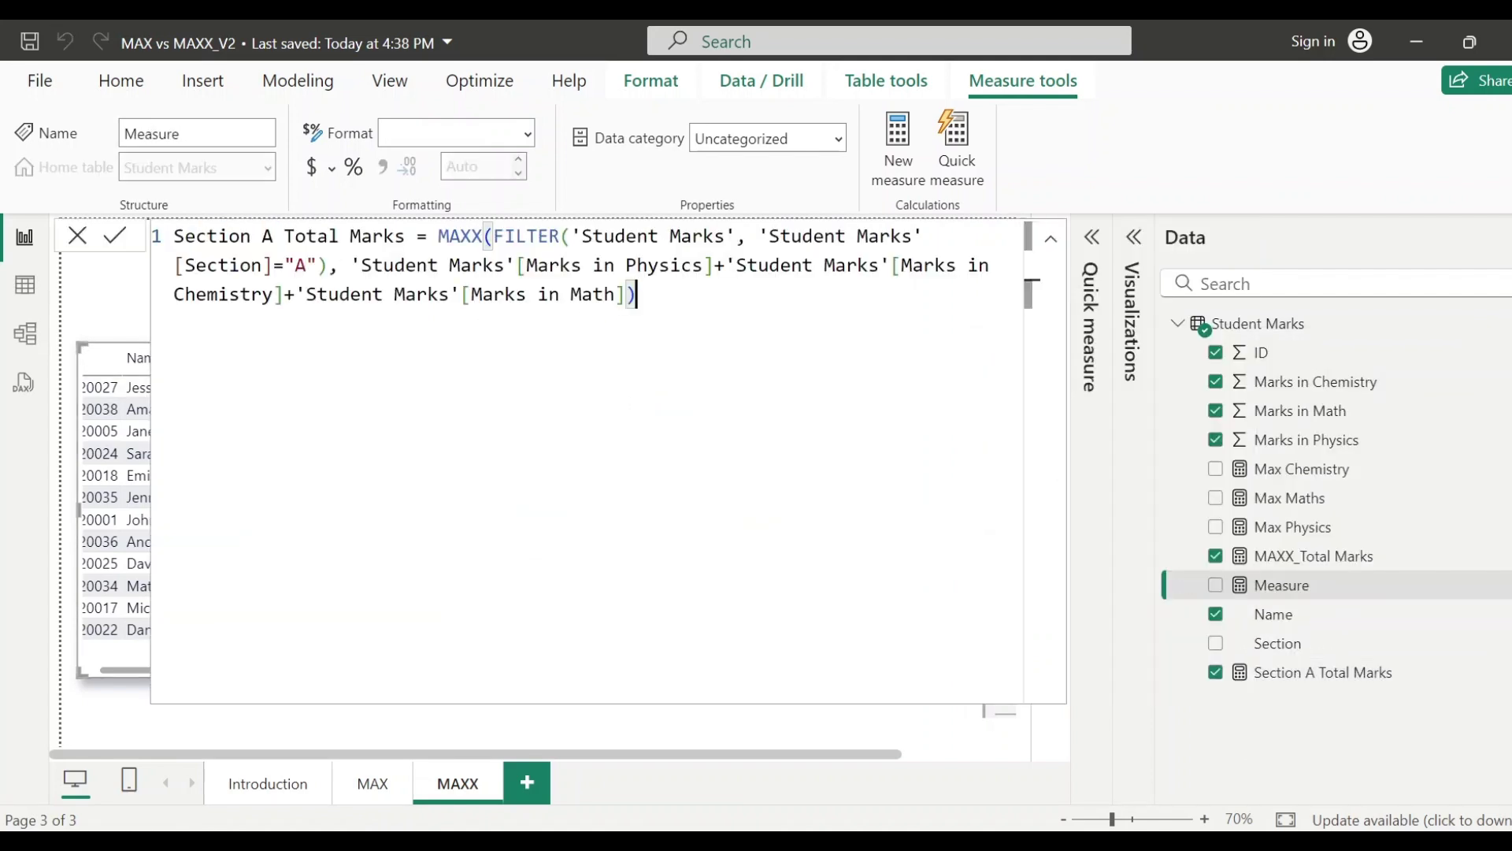
Step: Rename the pasted measure Section B Total Marks, set its Section filter value to "B" and commit it
left_click(283, 236)
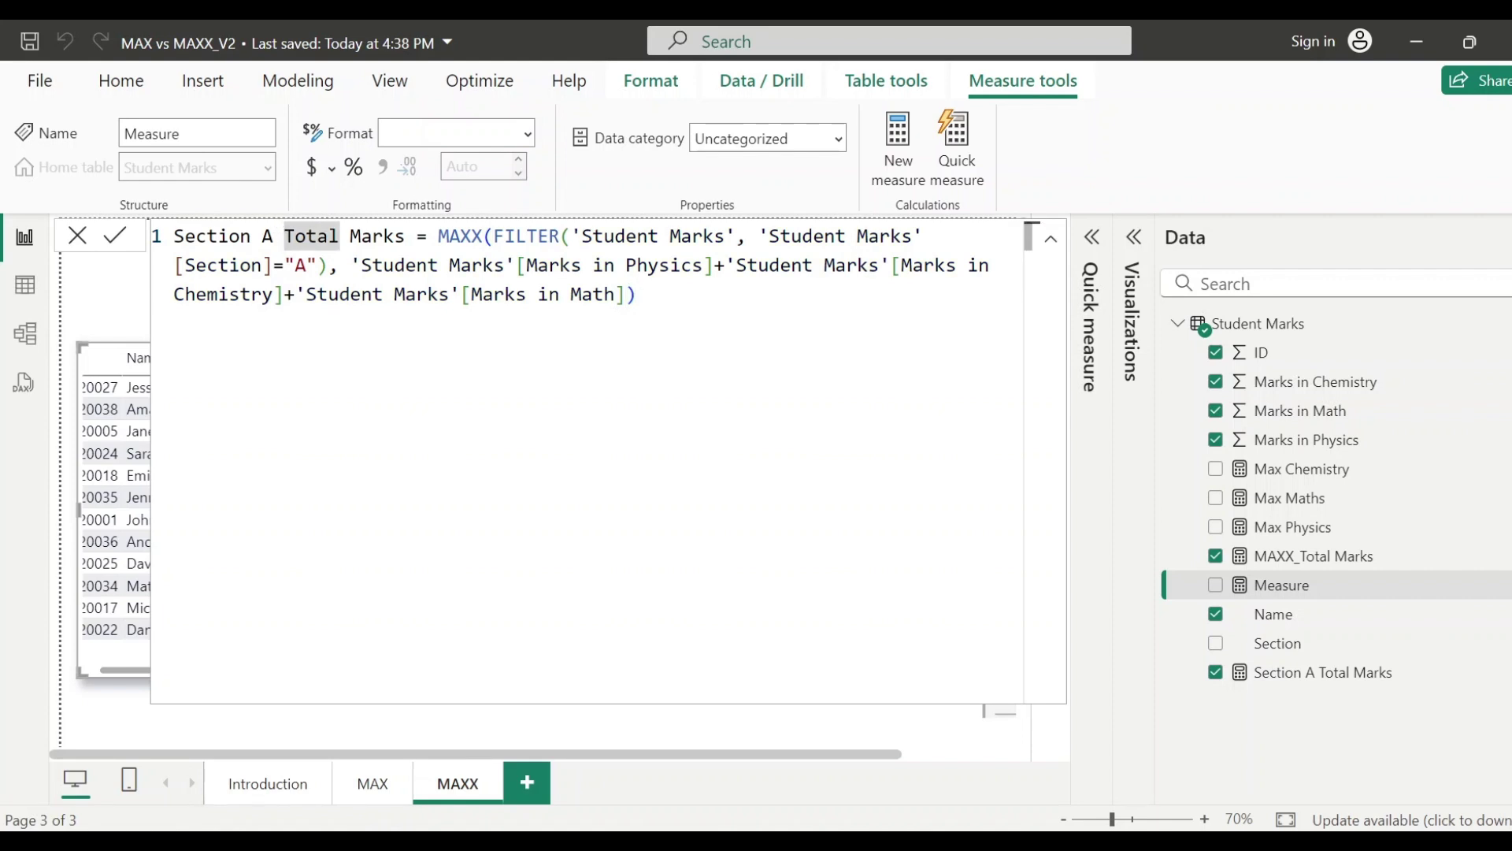
left_click(277, 236)
key("BackSpace")
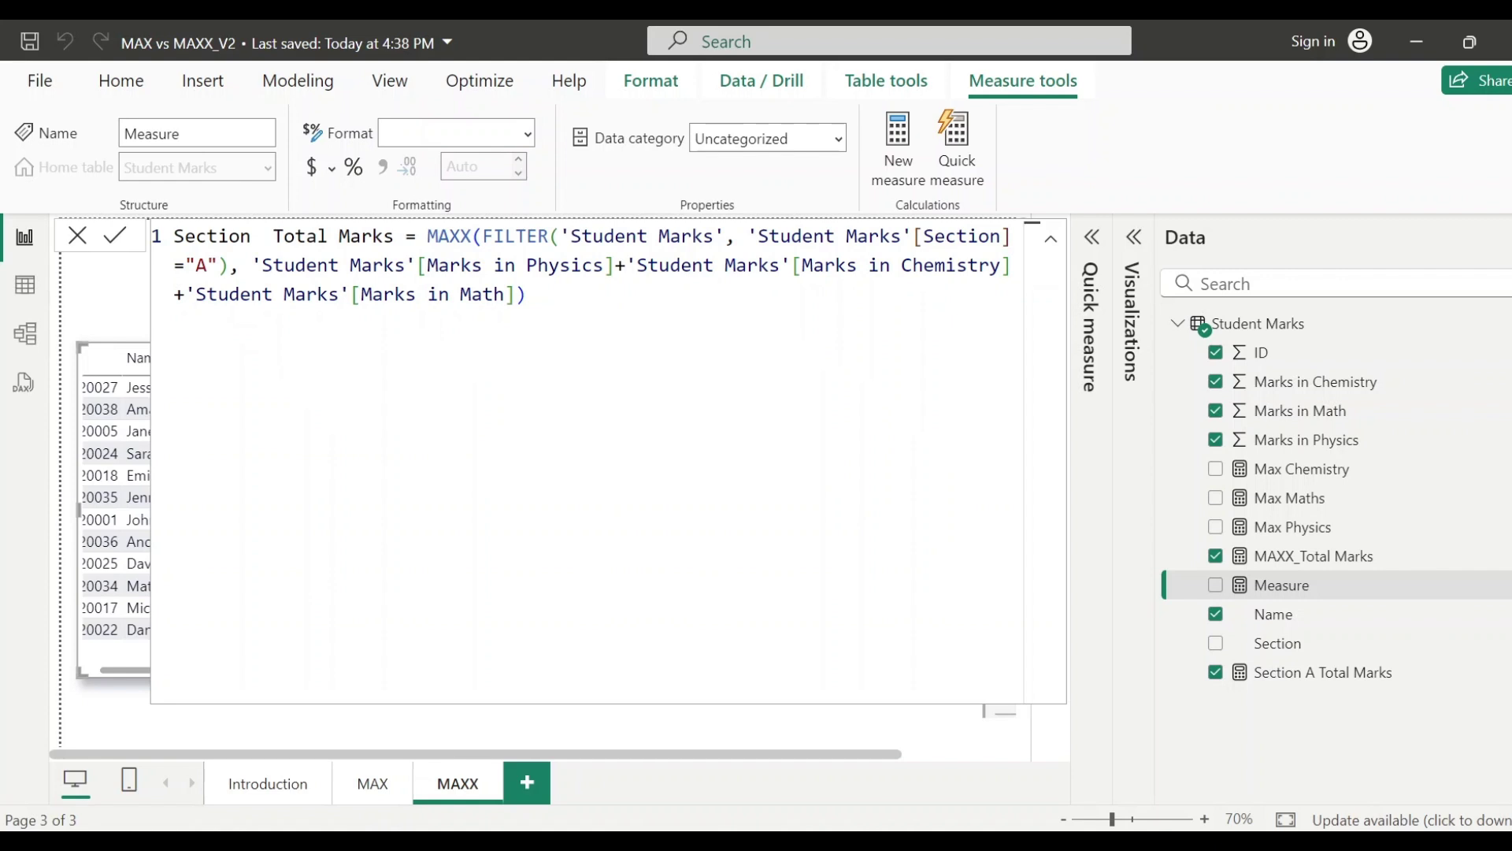
type("B")
left_click(304, 266)
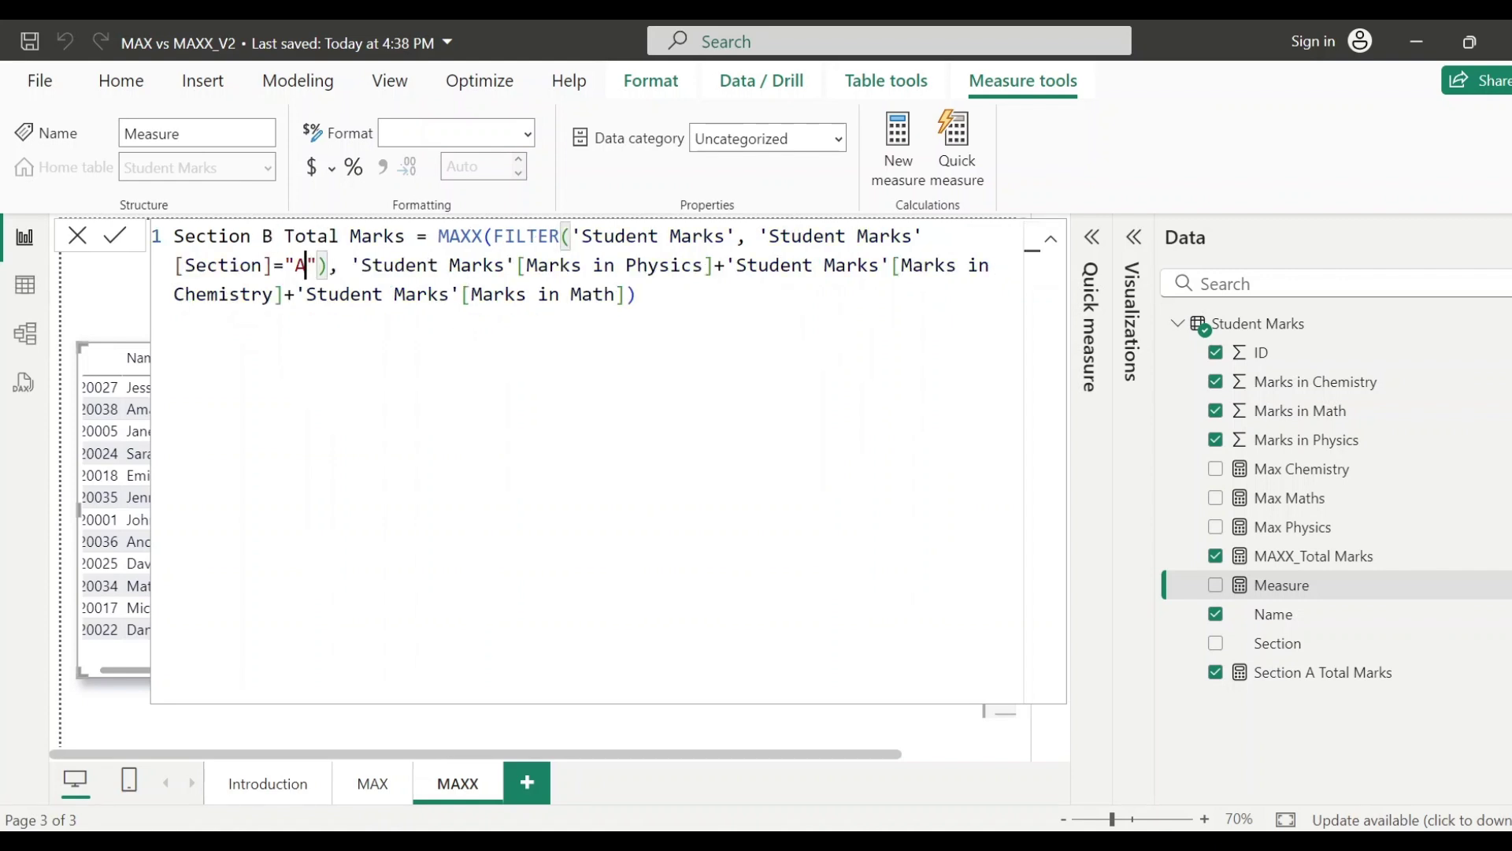
key("BackSpace")
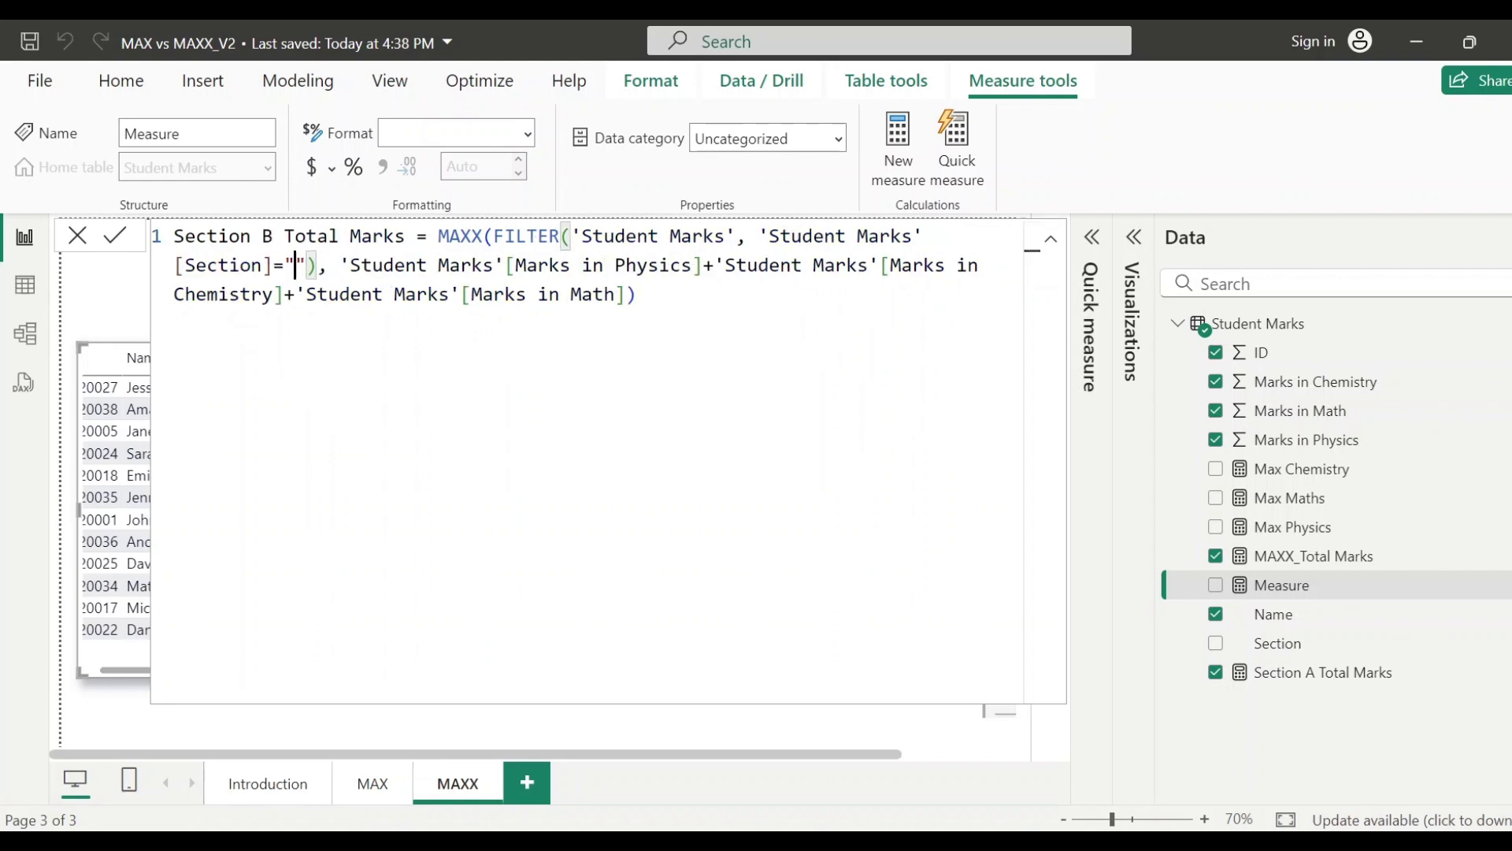
type("B")
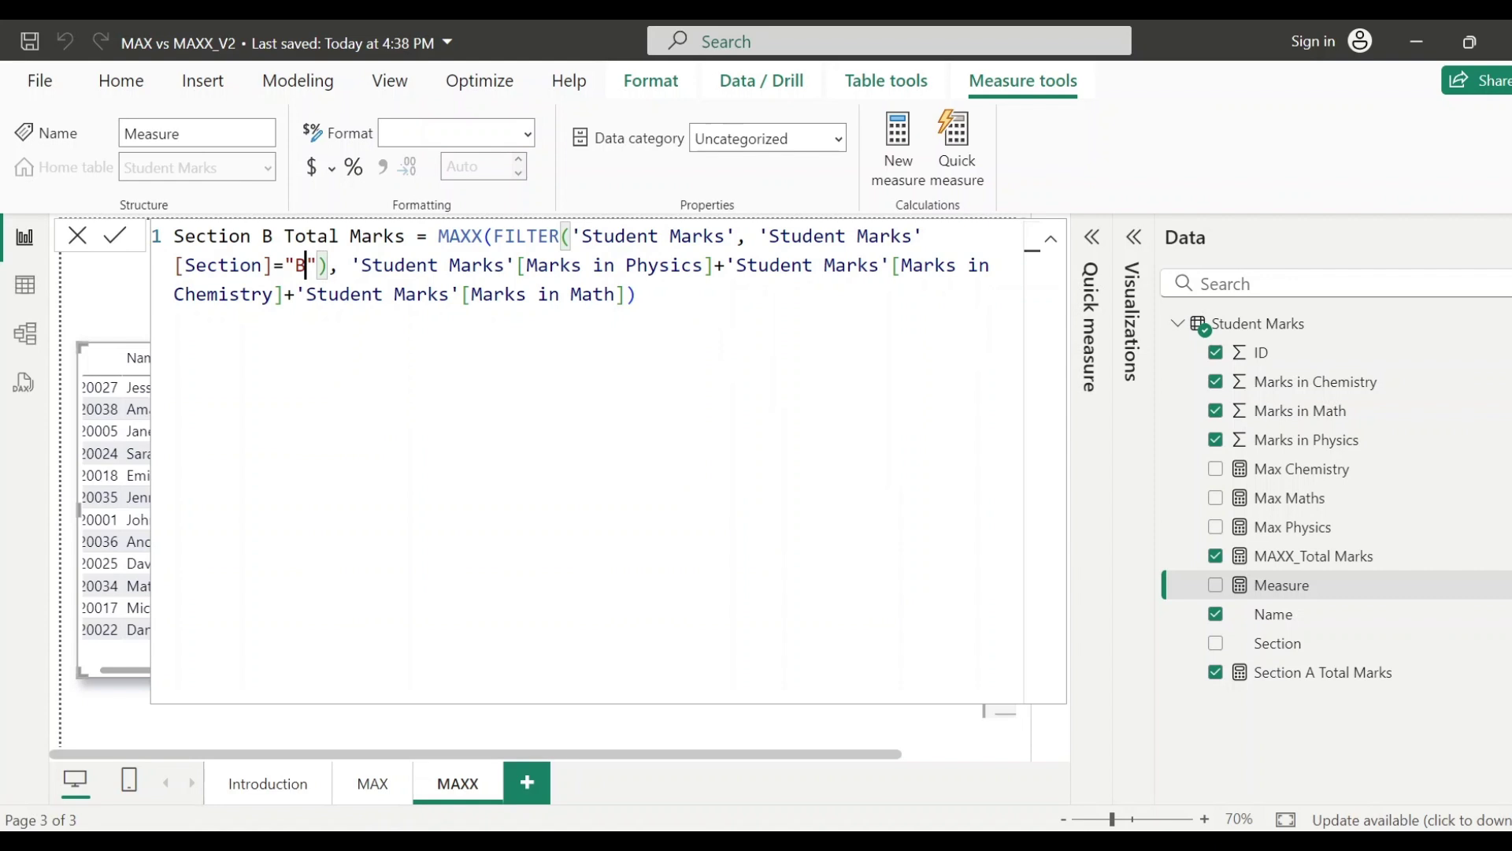
left_click(119, 243)
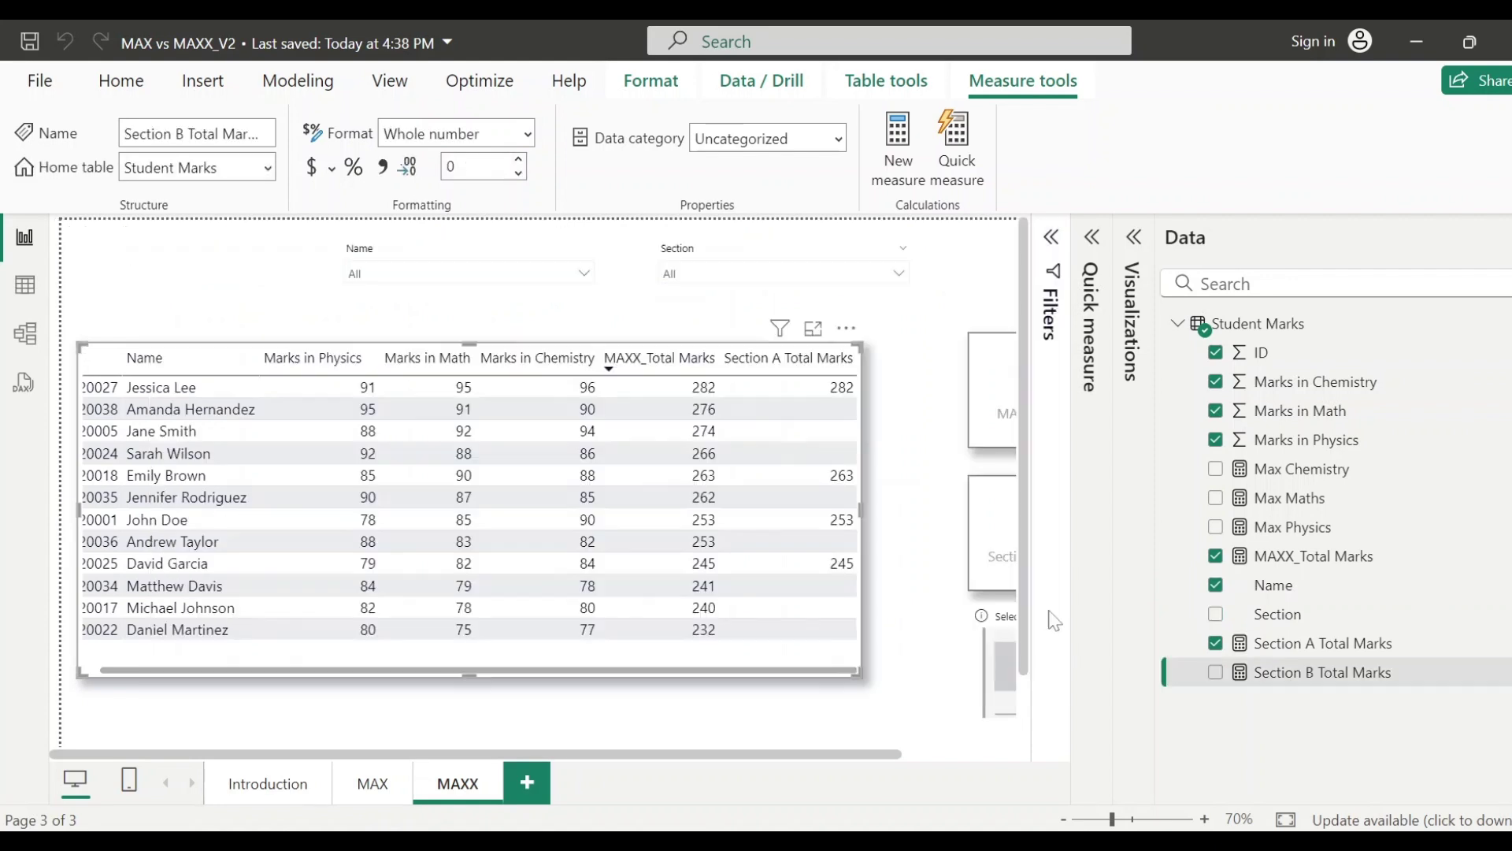
Step: Add Section B Total Marks to the remaining empty card and to the student marks table, and deselect the visuals
left_click(996, 678)
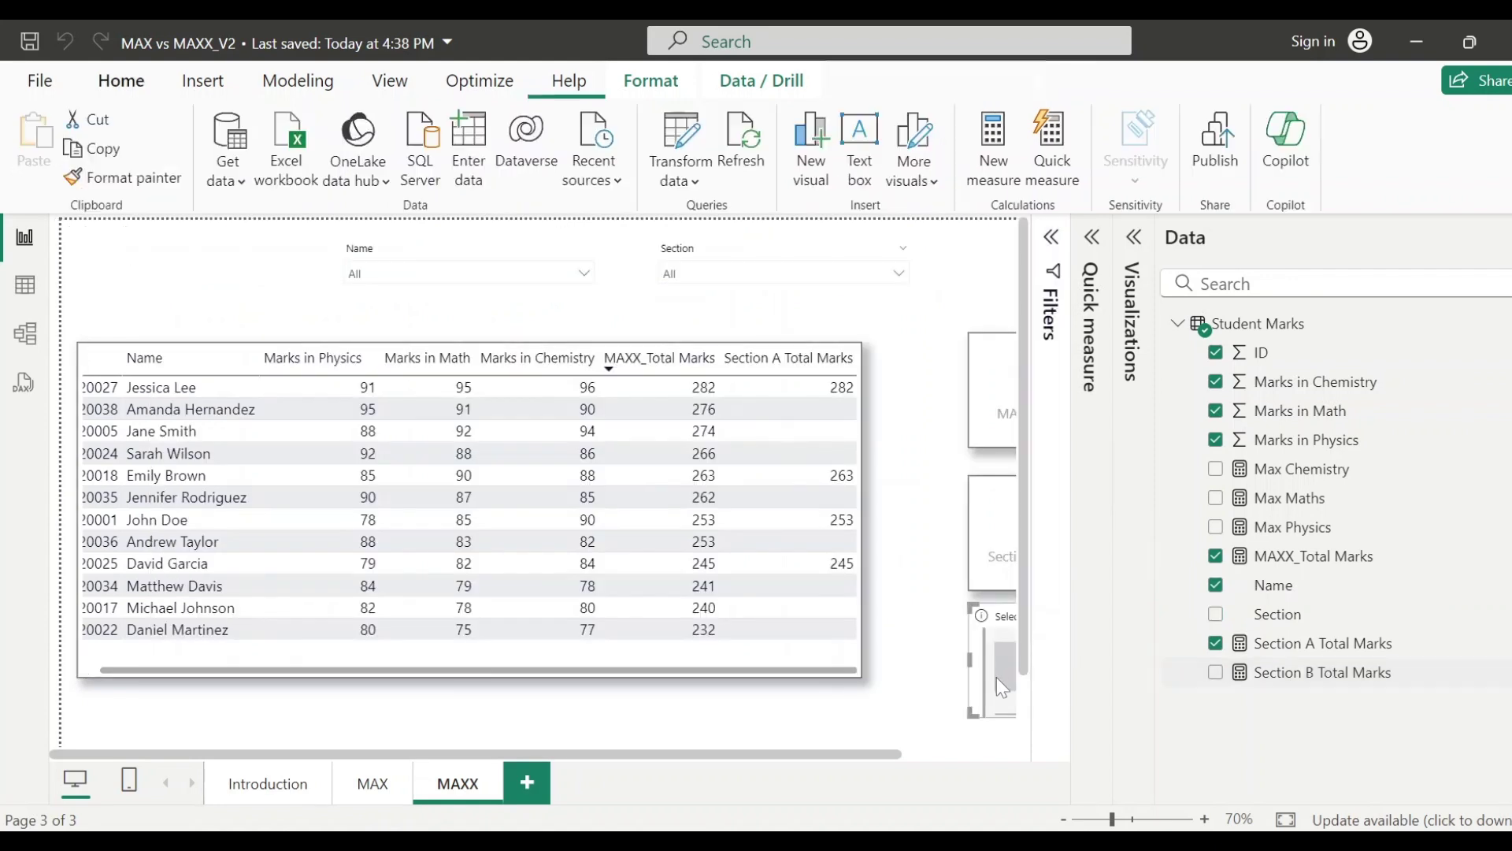
left_click(1216, 672)
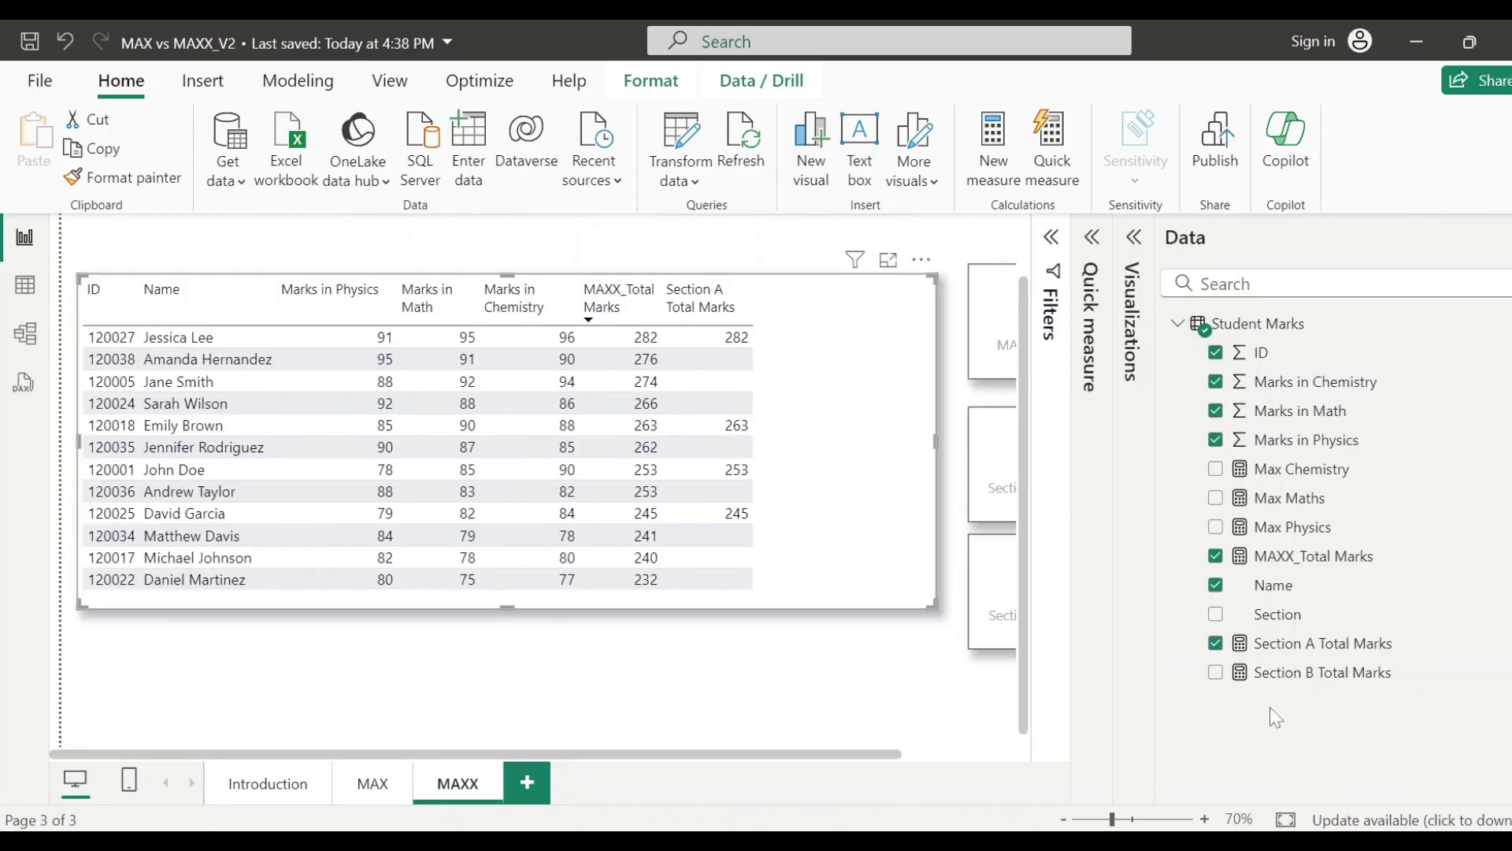
left_click(1216, 672)
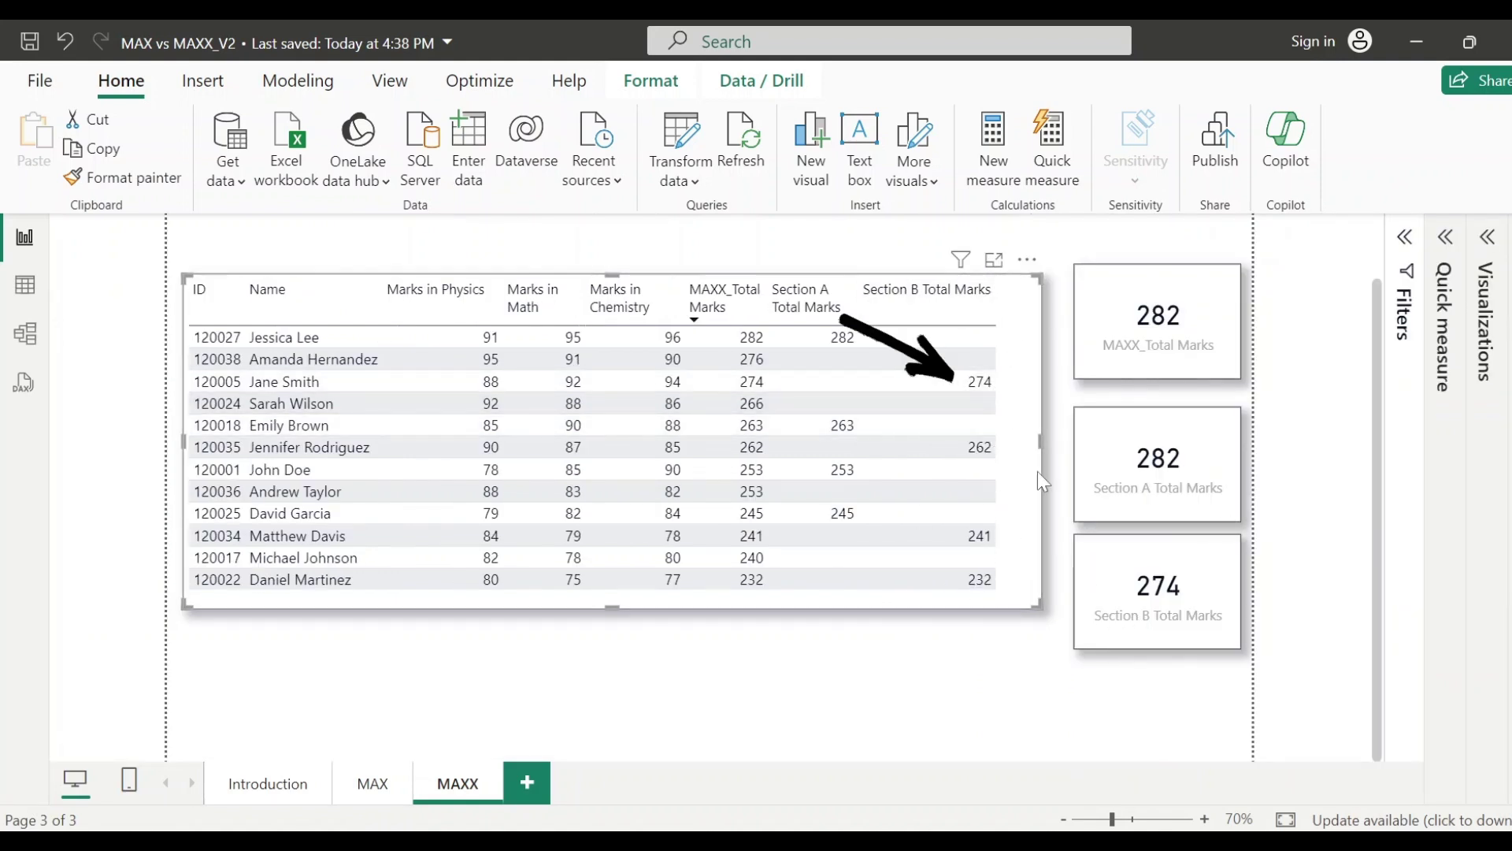
left_click(1152, 622)
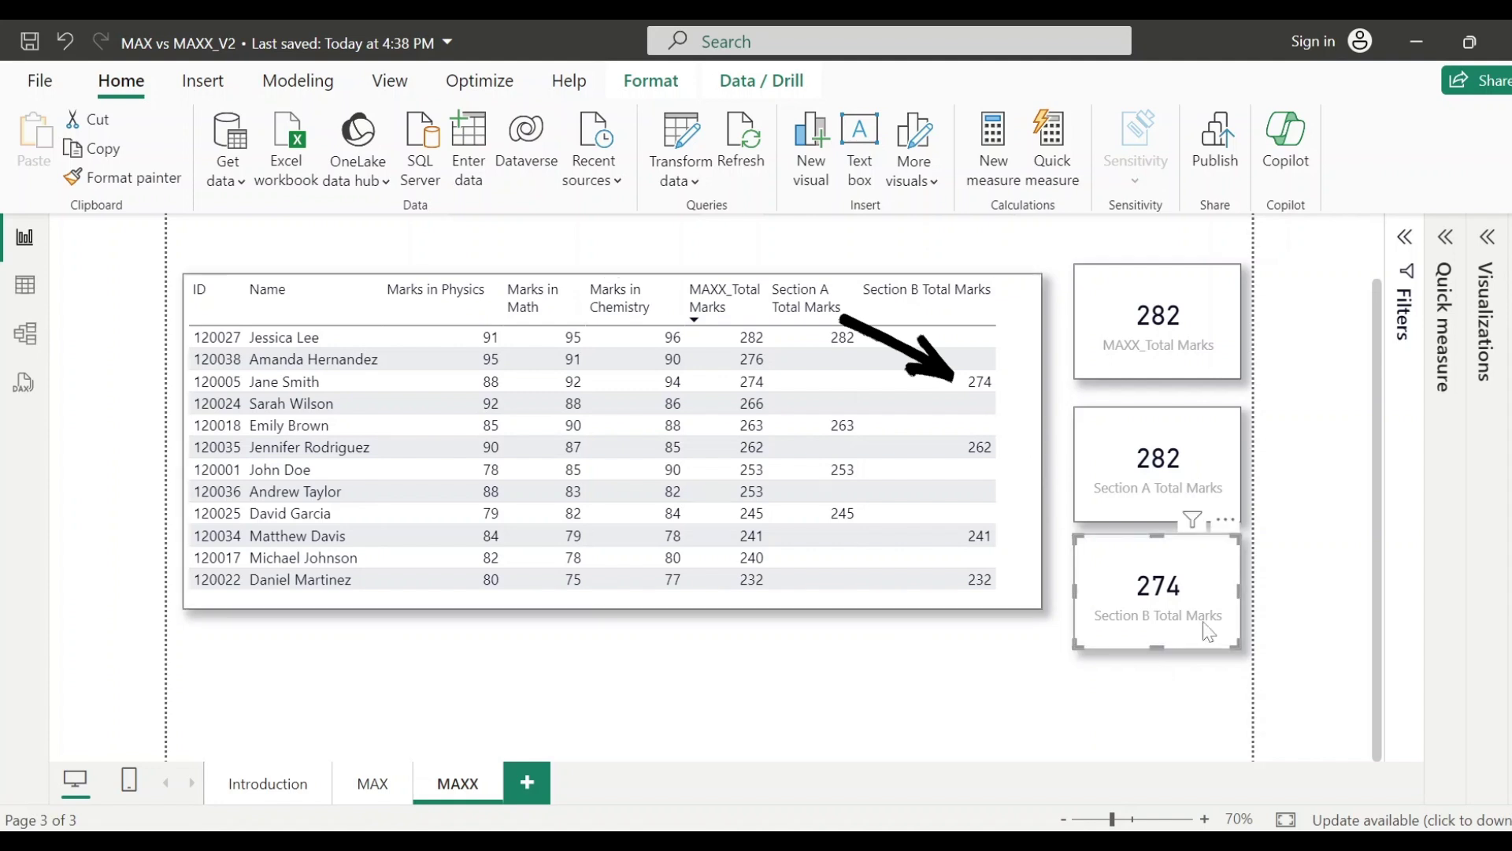
left_click(1118, 683)
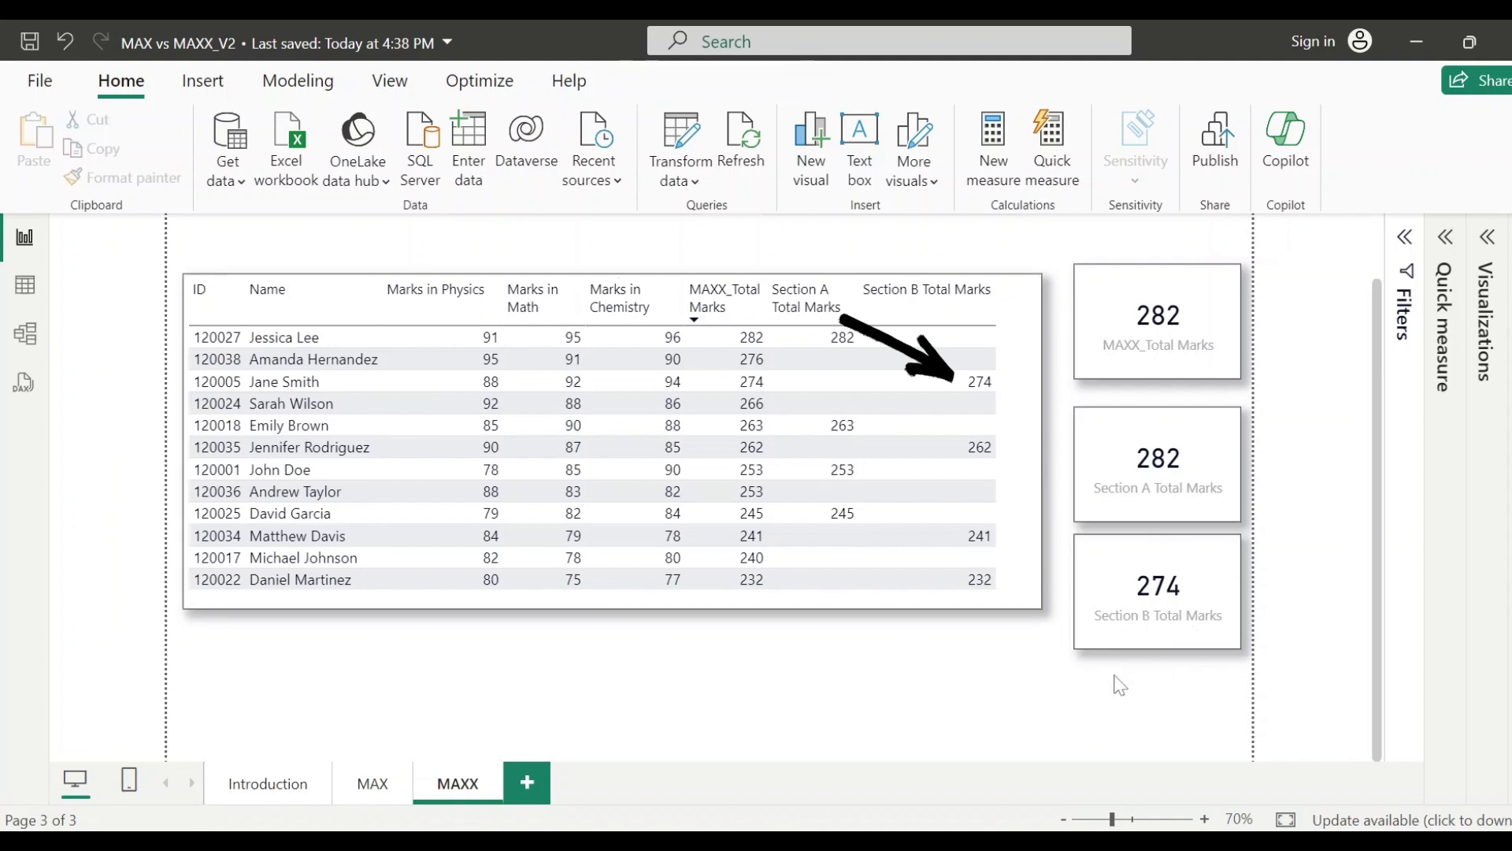